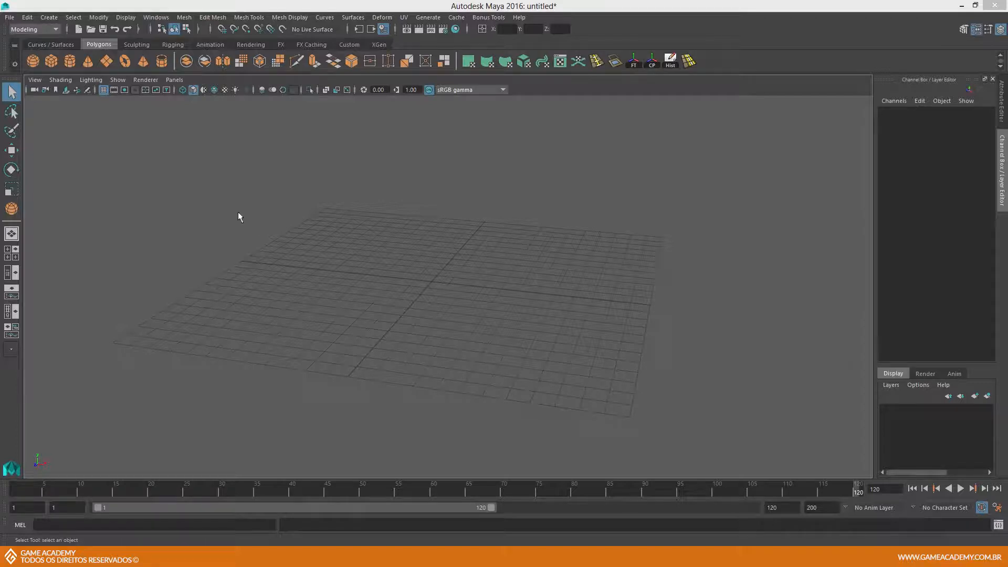
- Create a polygon sphere at the centre of the grid
{"action": "left_click", "coordinate": [32, 65]}
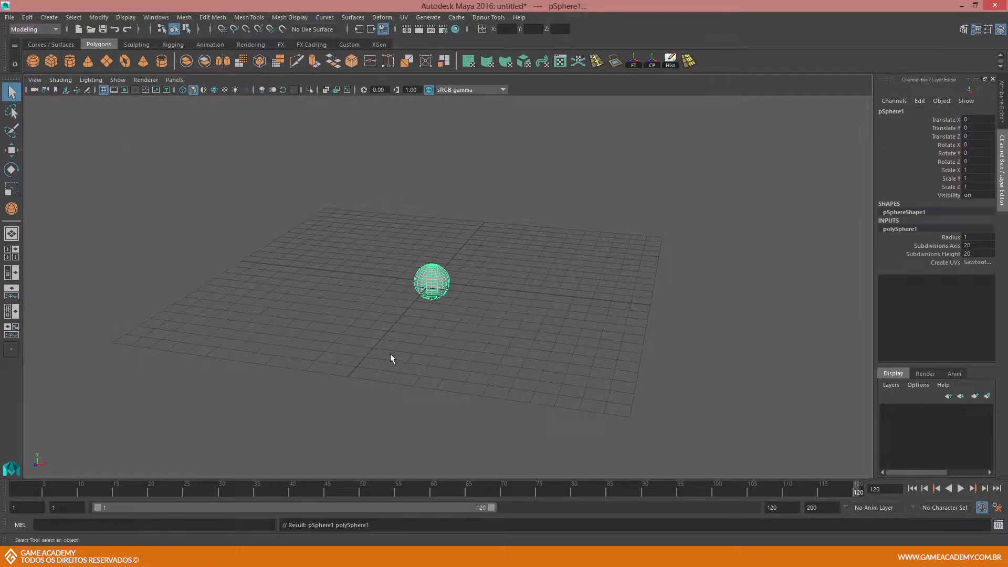
{"action": "right_click_drag", "start_coordinate": [330, 249], "coordinate": [367, 282], "text": "alt"}
{"action": "middle_click_drag", "start_coordinate": [366, 282], "coordinate": [357, 325], "text": "alt"}
{"action": "mouse_move", "coordinate": [358, 326]}
{"action": "left_mouse_down", "text": "alt"}
{"action": "mouse_move", "coordinate": [335, 348]}
{"action": "mouse_move", "coordinate": [377, 321]}
{"action": "left_mouse_up", "text": "alt"}
- Raise the sphere along the Y axis to Translate Y 1 so it rests on the grid
{"action": "key", "text": "w"}
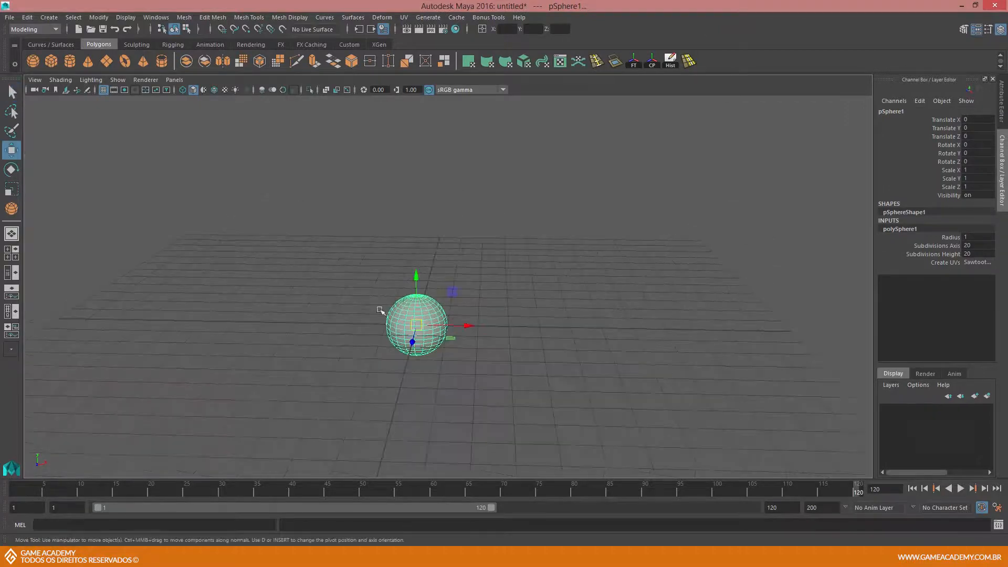
{"action": "left_click_drag", "start_coordinate": [412, 283], "coordinate": [413, 247]}
{"action": "right_click_drag", "start_coordinate": [413, 249], "coordinate": [452, 274], "text": "alt"}
{"action": "middle_click_drag", "start_coordinate": [452, 275], "coordinate": [480, 273], "text": "alt"}
{"action": "right_click_drag", "start_coordinate": [483, 276], "coordinate": [587, 345], "text": "alt"}
{"action": "left_click_drag", "start_coordinate": [484, 372], "coordinate": [495, 350], "text": "alt"}
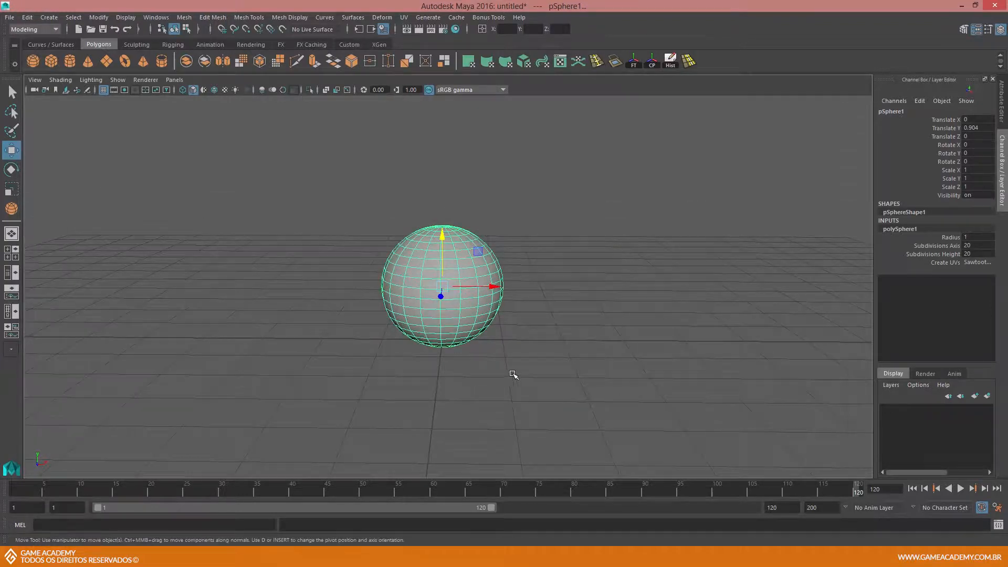
{"action": "left_click_drag", "start_coordinate": [421, 378], "coordinate": [434, 360], "text": "alt"}
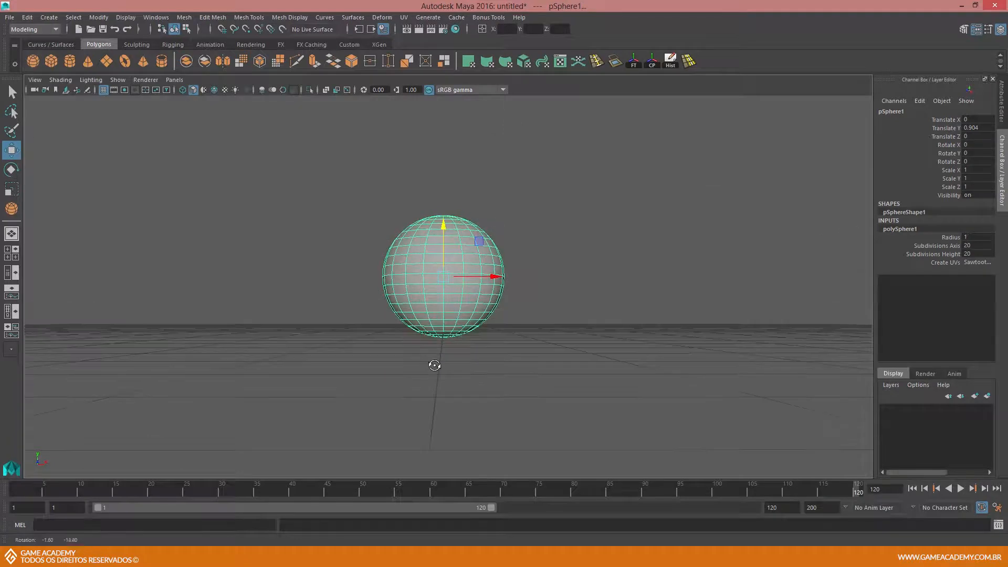
{"action": "left_click_drag", "start_coordinate": [444, 228], "coordinate": [457, 281]}
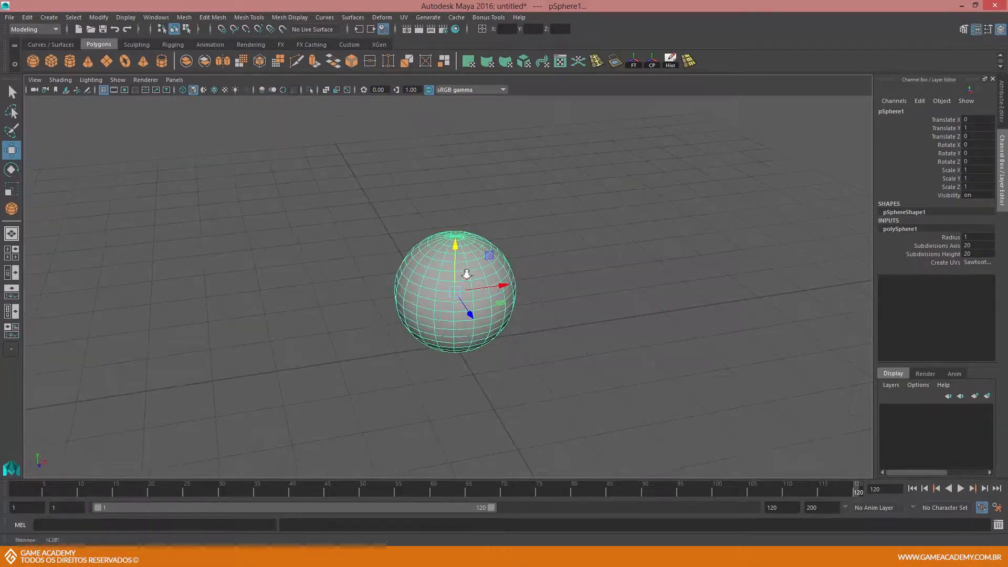
{"action": "right_click_drag", "start_coordinate": [501, 285], "coordinate": [465, 310], "text": "alt"}
{"action": "left_click_drag", "start_coordinate": [466, 310], "coordinate": [427, 291], "text": "alt"}
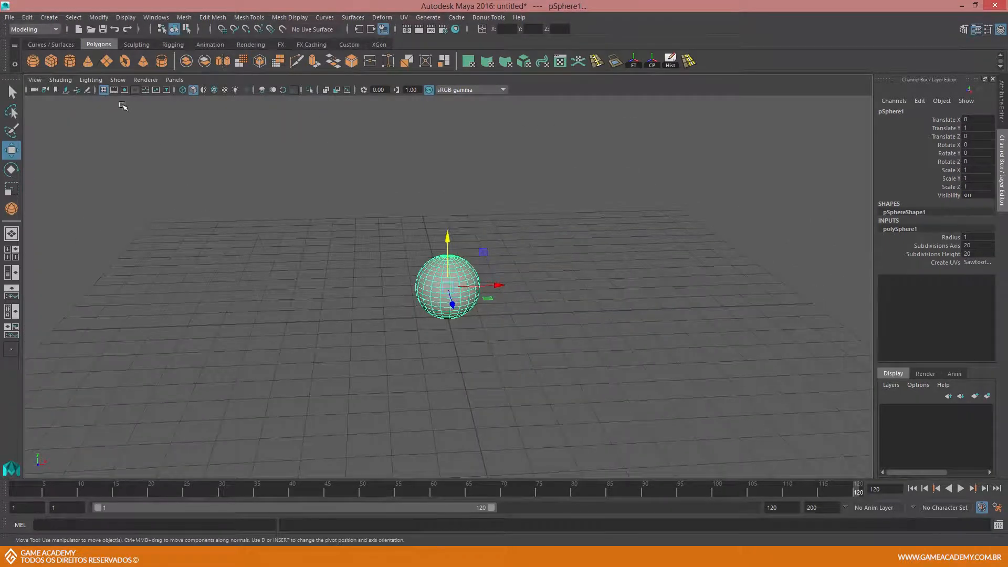
{"action": "left_click", "coordinate": [106, 60]}
{"action": "key", "text": "r"}
{"action": "left_click_drag", "start_coordinate": [449, 317], "coordinate": [856, 344]}
{"action": "left_click_drag", "start_coordinate": [517, 384], "coordinate": [515, 355], "text": "alt"}
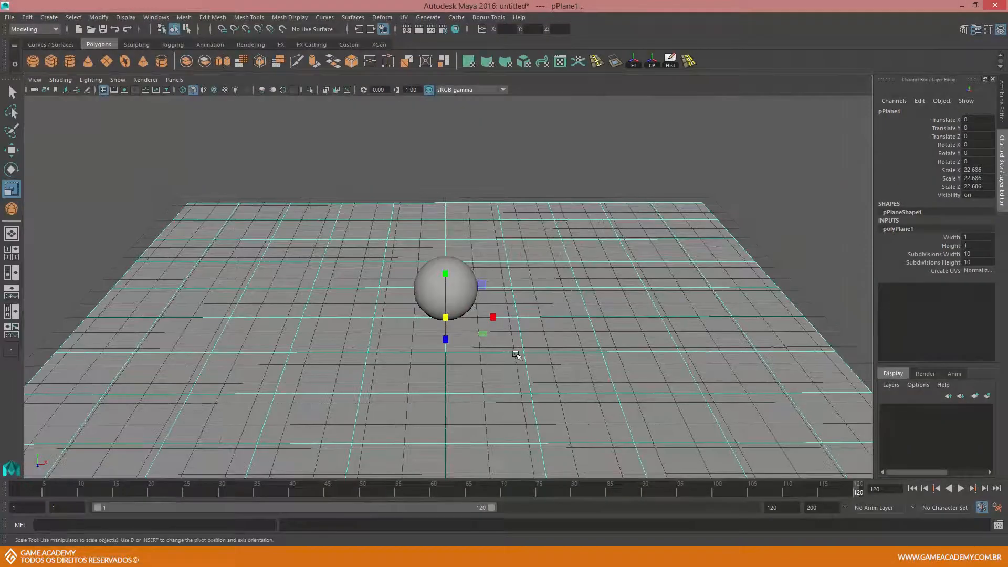
{"action": "key", "text": "Delete"}
{"action": "left_click_drag", "start_coordinate": [423, 272], "coordinate": [376, 317], "text": "alt"}
{"action": "left_click", "coordinate": [426, 290]}
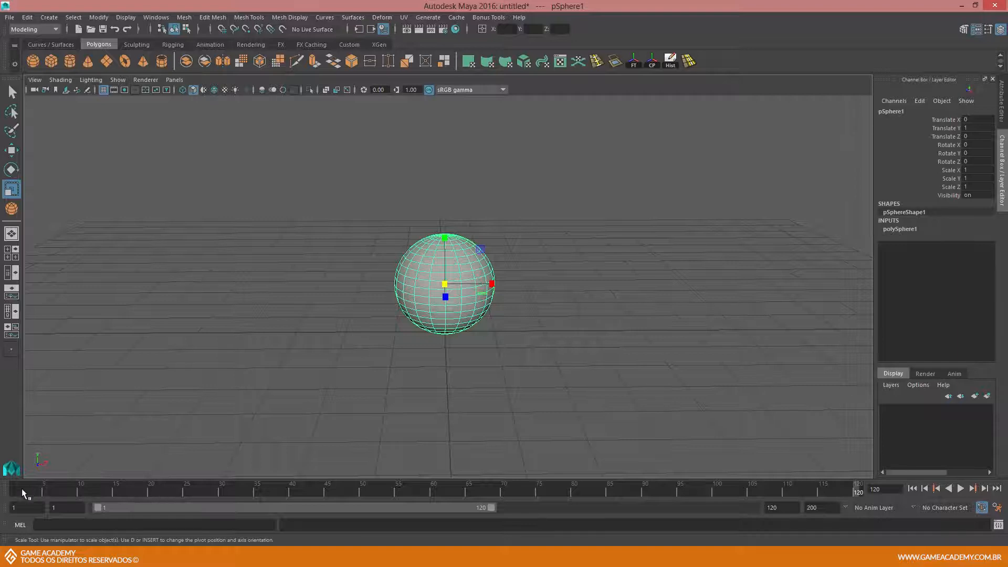
- Play the timeline from frame 1 and stop it at frame 24
{"action": "left_click", "coordinate": [21, 488]}
{"action": "key", "text": "alt+v"}
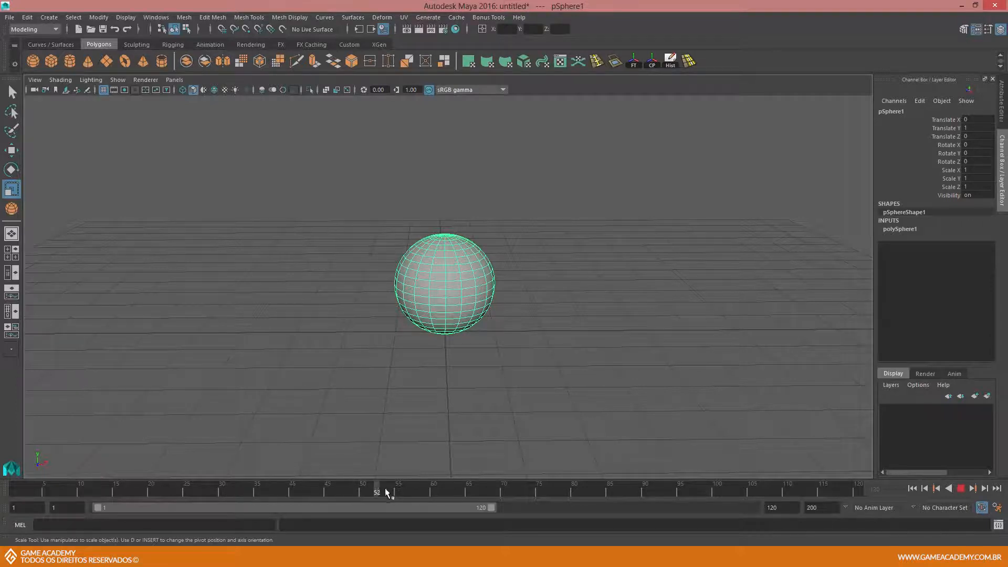
{"action": "left_click_drag", "start_coordinate": [307, 485], "coordinate": [165, 490]}
{"action": "left_click_drag", "start_coordinate": [75, 490], "coordinate": [13, 491]}
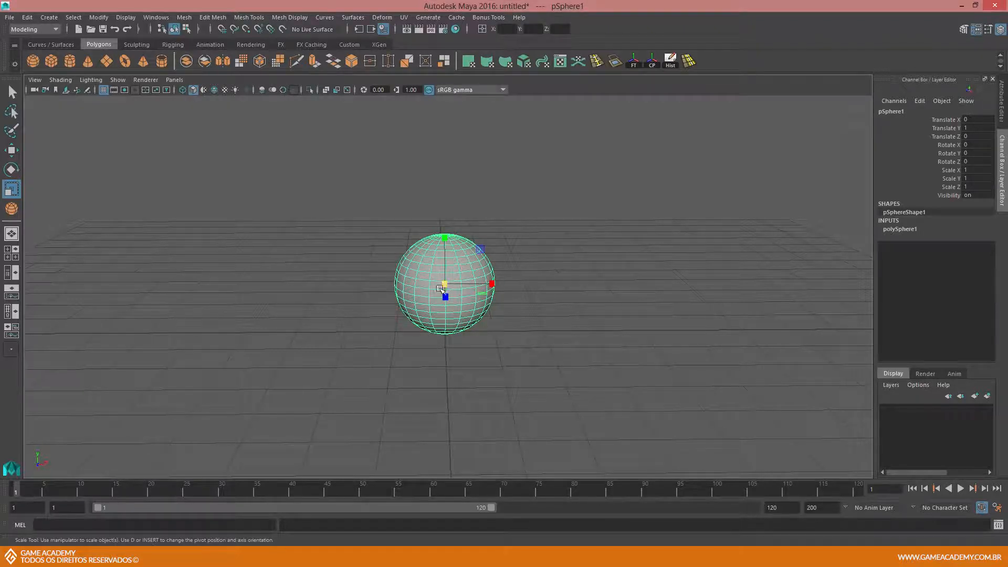
{"action": "key", "text": "alt+v"}
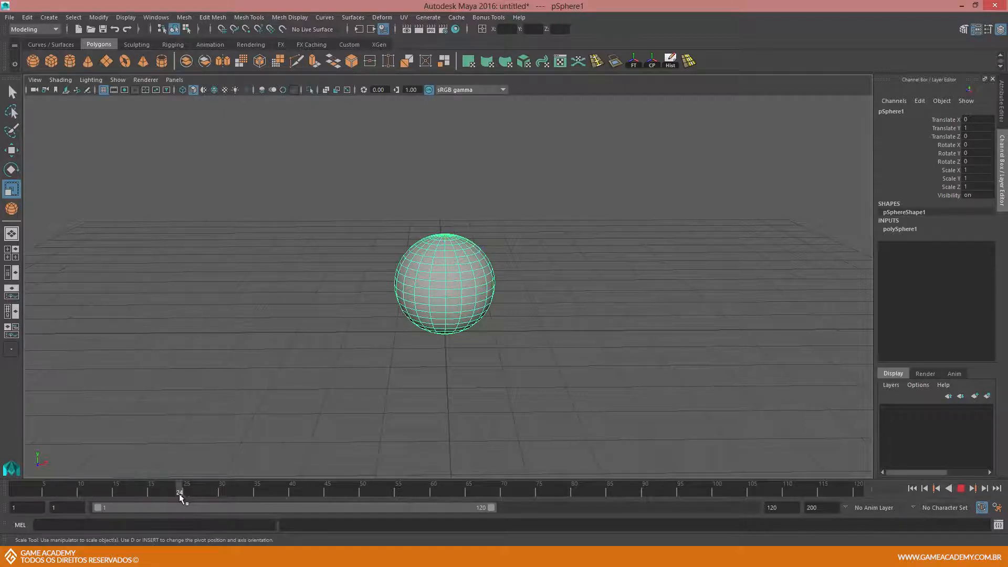
{"action": "left_click_drag", "start_coordinate": [180, 493], "coordinate": [181, 494]}
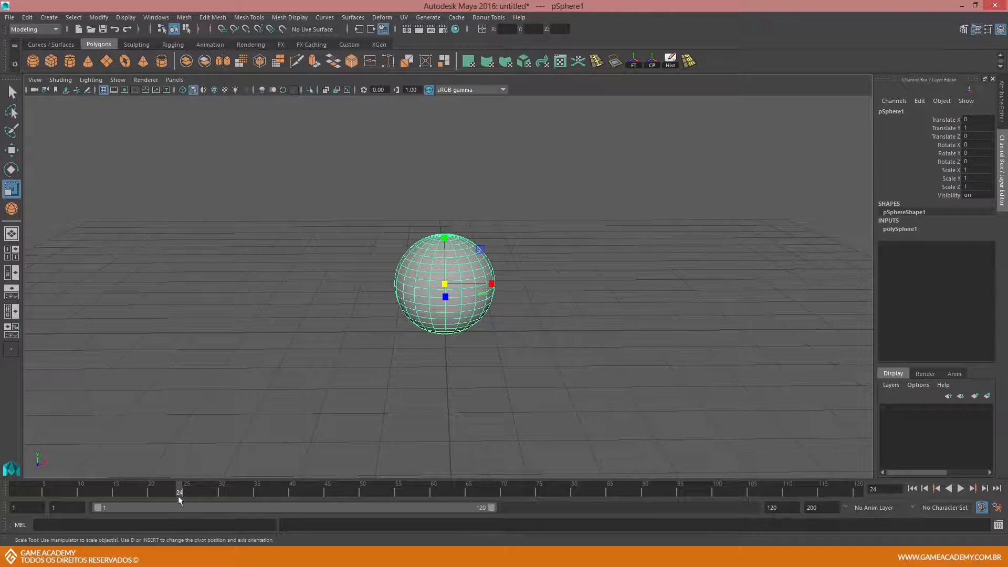
- Run through frames 1 to 24 repeatedly to demonstrate one second of animation, ending at frame 24
{"action": "left_click_drag", "start_coordinate": [15, 490], "coordinate": [118, 494]}
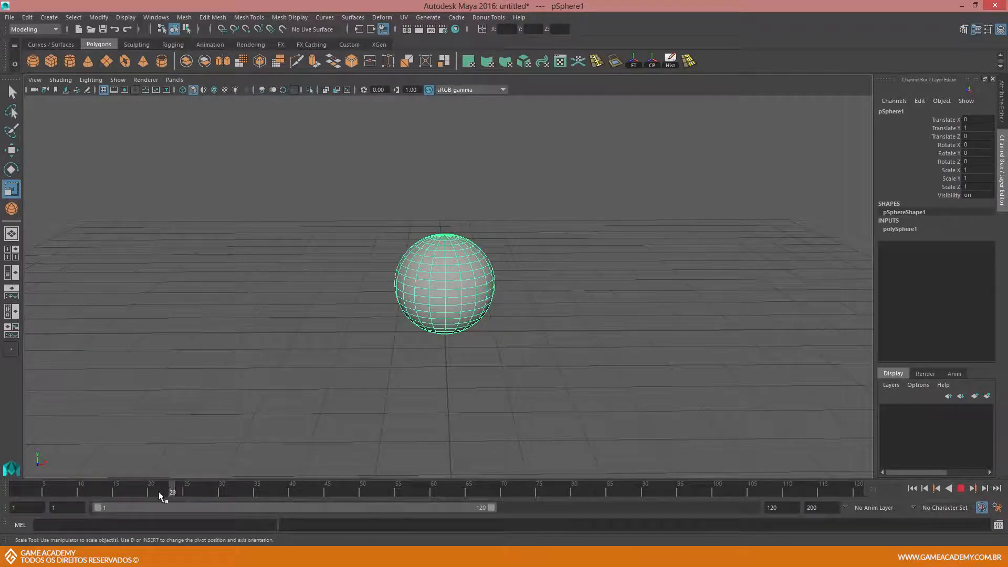
{"action": "left_click_drag", "start_coordinate": [9, 497], "coordinate": [91, 494]}
{"action": "left_click_drag", "start_coordinate": [177, 495], "coordinate": [145, 494]}
{"action": "left_click_drag", "start_coordinate": [11, 496], "coordinate": [90, 495]}
{"action": "left_click_drag", "start_coordinate": [179, 494], "coordinate": [181, 494]}
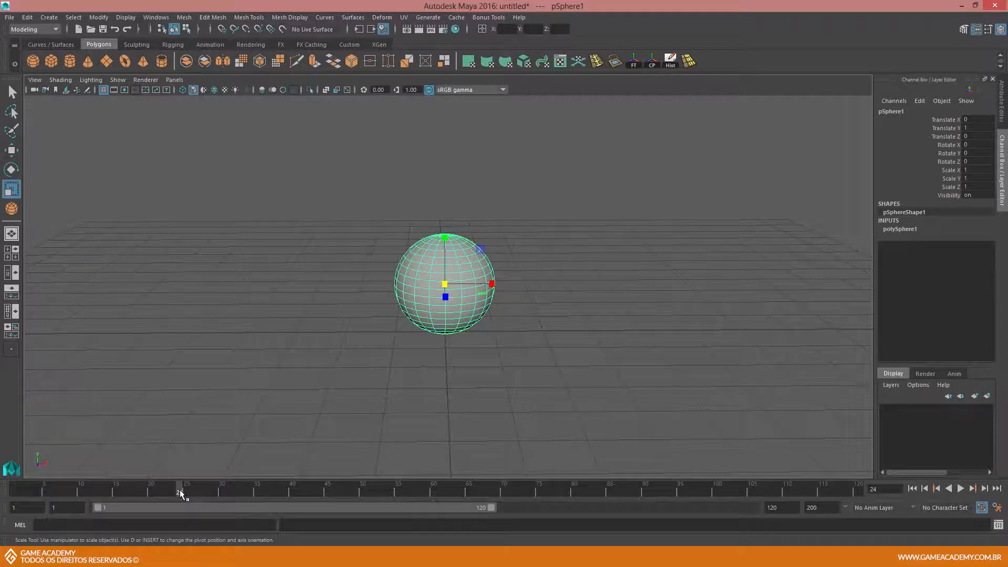
- Advance the timeline from frame 24 to frame 30 and on to frame 60
{"action": "left_click_drag", "start_coordinate": [180, 489], "coordinate": [187, 490]}
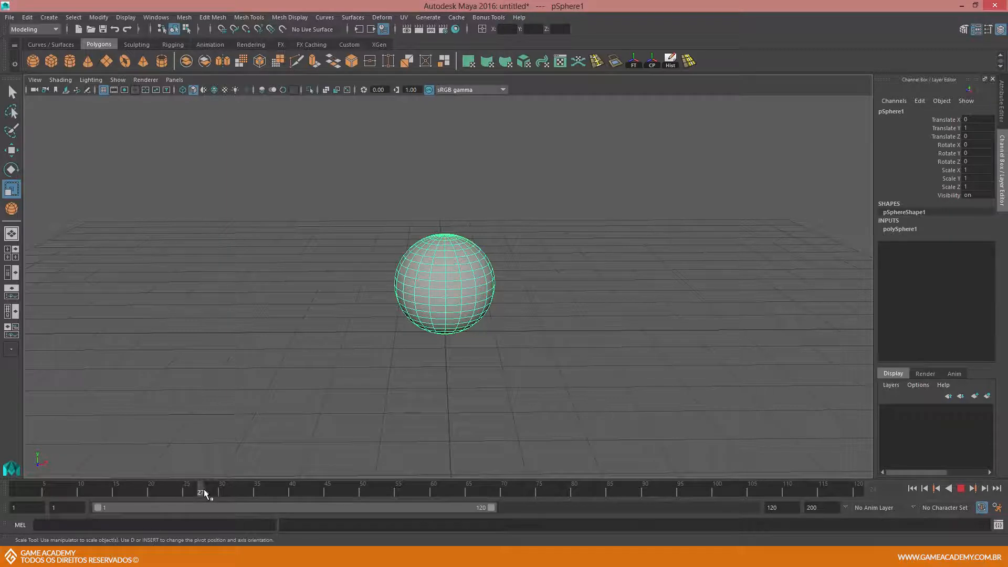
{"action": "left_click_drag", "start_coordinate": [221, 494], "coordinate": [221, 493]}
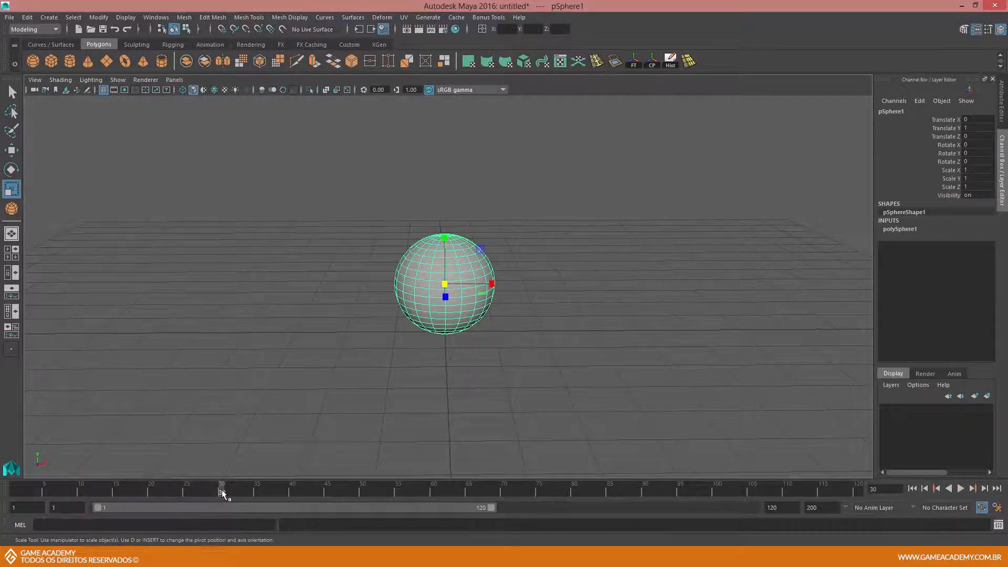
{"action": "left_click_drag", "start_coordinate": [223, 492], "coordinate": [282, 494]}
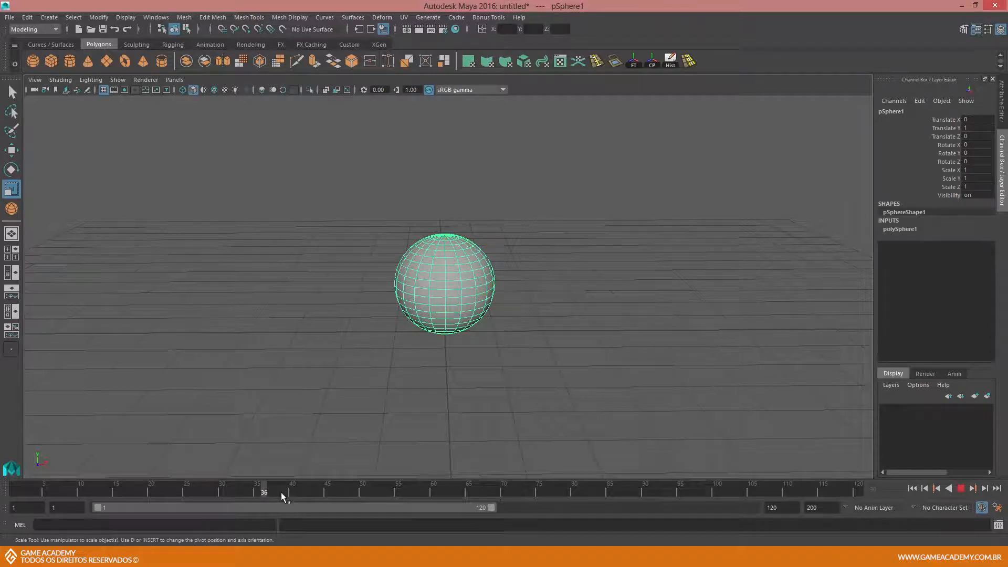
{"action": "left_click_drag", "start_coordinate": [434, 492], "coordinate": [435, 492]}
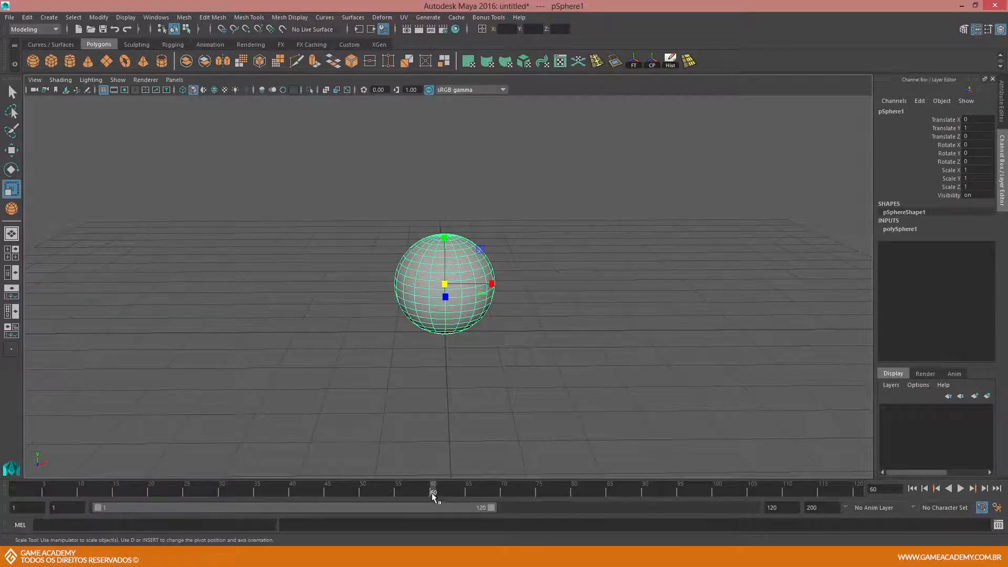
- Play the timeline from frame 1 to frame 60 and view the sphere from another angle
{"action": "left_click", "coordinate": [17, 486]}
{"action": "key", "text": "alt+v"}
{"action": "left_click_drag", "start_coordinate": [420, 493], "coordinate": [433, 490]}
{"action": "middle_click_drag", "start_coordinate": [445, 278], "coordinate": [445, 278], "text": "alt"}
{"action": "left_click_drag", "start_coordinate": [445, 277], "coordinate": [400, 310], "text": "alt"}
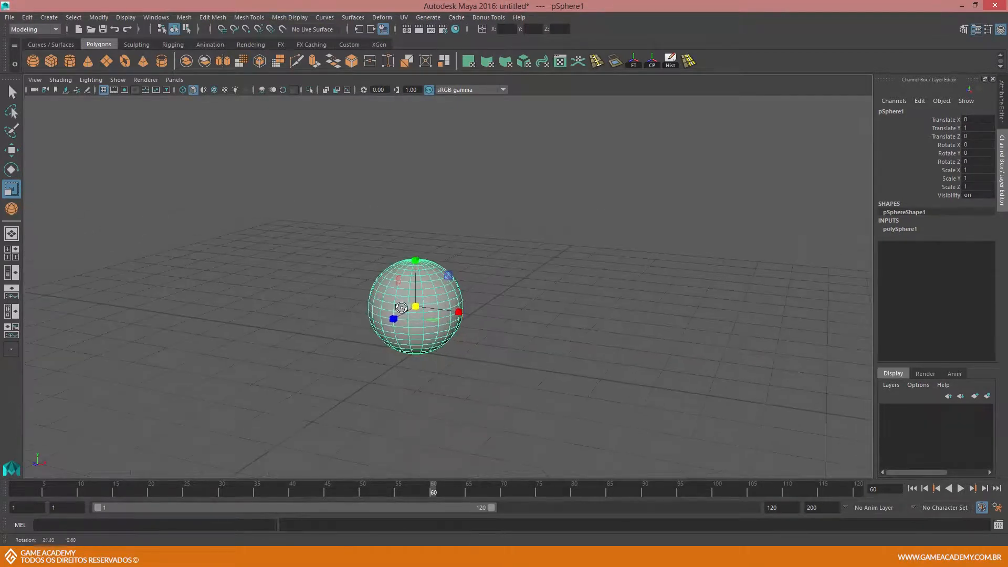
- Jump the current time between frames 30 and 24, and finish on frame 60
{"action": "left_click", "coordinate": [220, 494]}
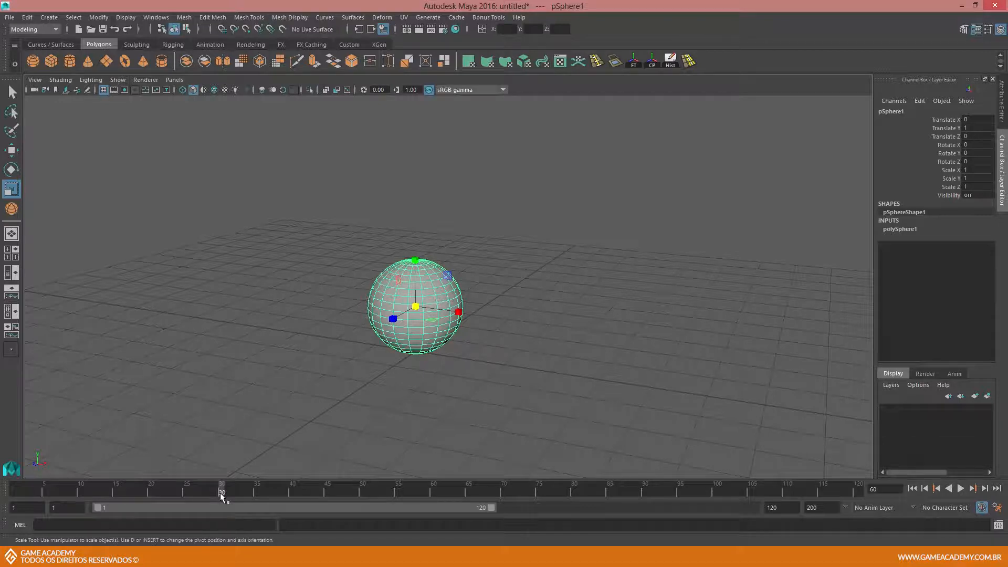
{"action": "left_click", "coordinate": [178, 492]}
{"action": "left_click", "coordinate": [220, 492]}
{"action": "left_click", "coordinate": [433, 491]}
- Scrub back and forth between frames 60 and 30, and return the current time to frame 1
{"action": "left_click_drag", "start_coordinate": [361, 369], "coordinate": [419, 421], "text": "alt"}
{"action": "left_click_drag", "start_coordinate": [408, 491], "coordinate": [222, 492]}
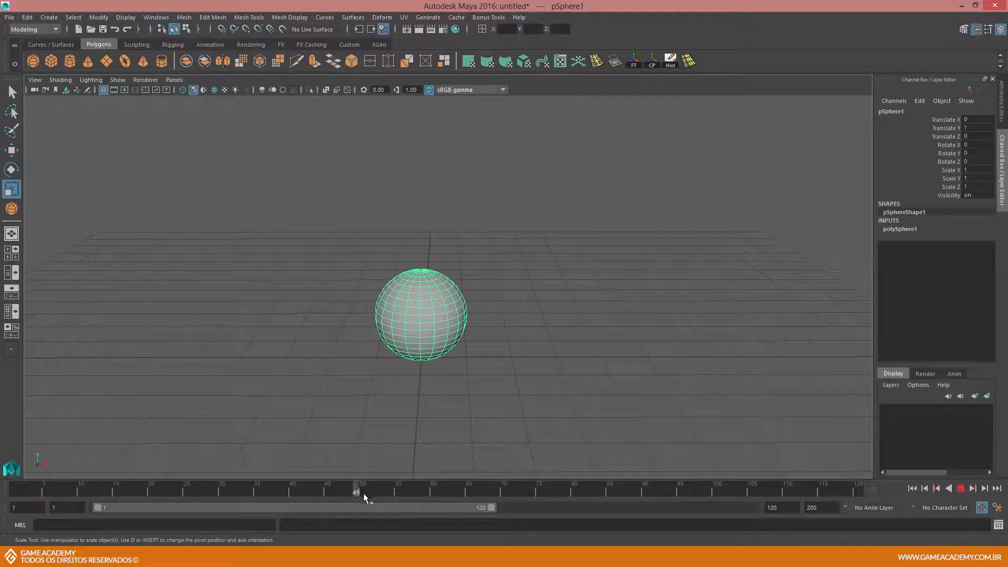
{"action": "left_click_drag", "start_coordinate": [379, 492], "coordinate": [225, 491]}
{"action": "left_click_drag", "start_coordinate": [295, 491], "coordinate": [12, 493]}
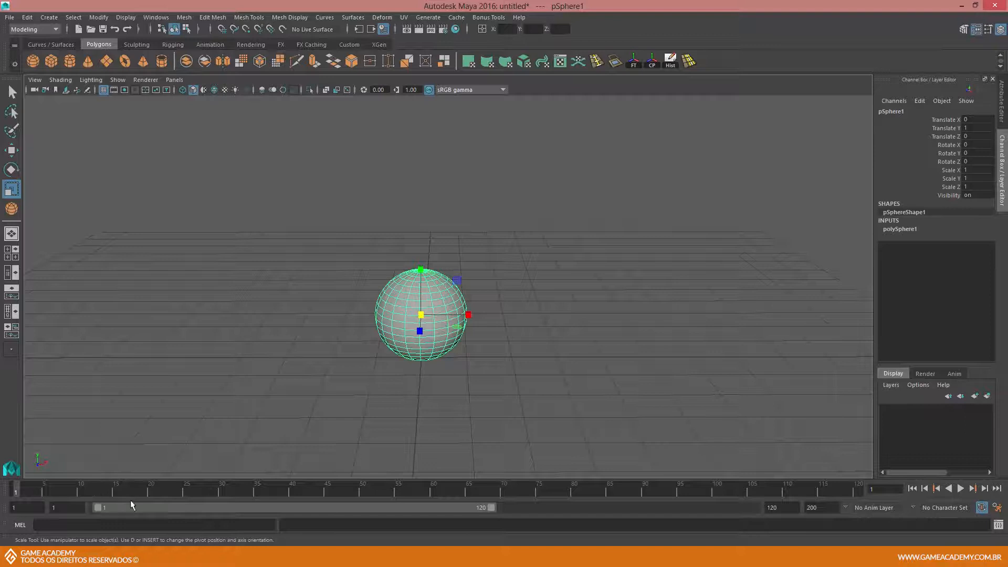
- Slide the playback range forward and back to its start, and set the current time to frame 72
{"action": "left_click_drag", "start_coordinate": [123, 509], "coordinate": [271, 512]}
{"action": "left_click_drag", "start_coordinate": [338, 514], "coordinate": [99, 512]}
{"action": "left_click", "coordinate": [514, 494]}
- Examine the start and end time fields of the playback range and of the whole animation
{"action": "double_click", "coordinate": [772, 508]}
{"action": "left_click", "coordinate": [824, 507]}
{"action": "double_click", "coordinate": [824, 507]}
{"action": "left_click", "coordinate": [783, 508]}
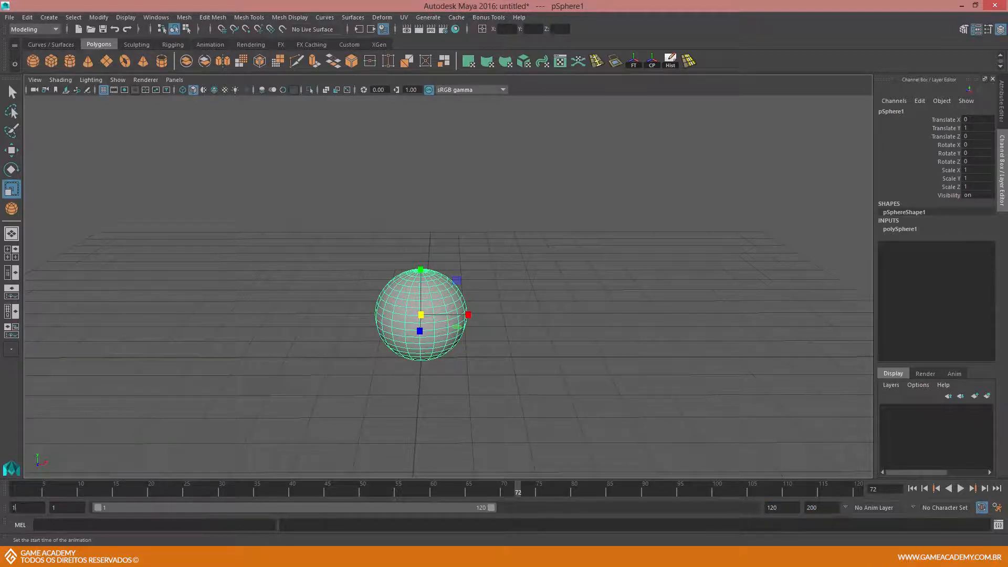
{"action": "left_click", "coordinate": [23, 507]}
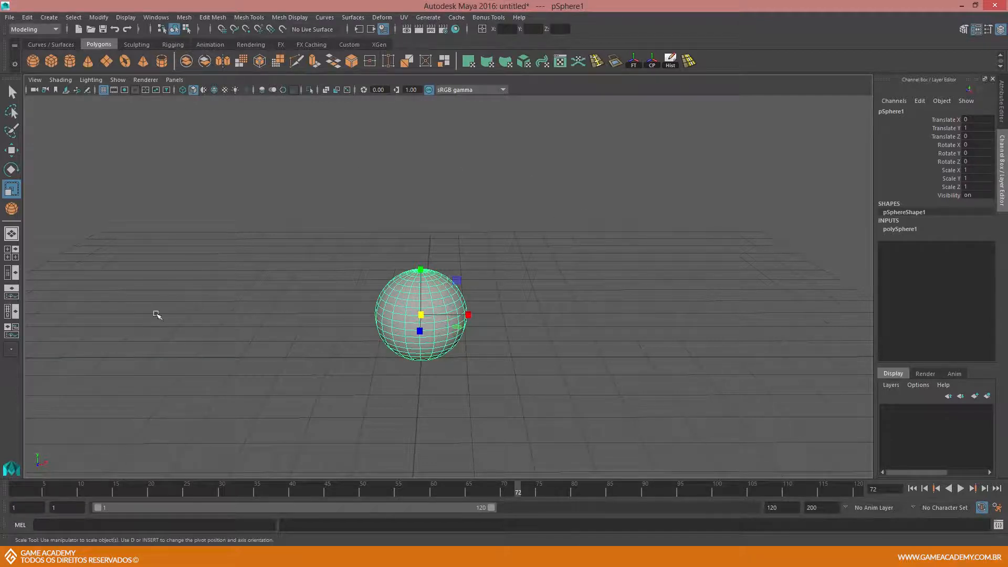
{"action": "double_click", "coordinate": [15, 508]}
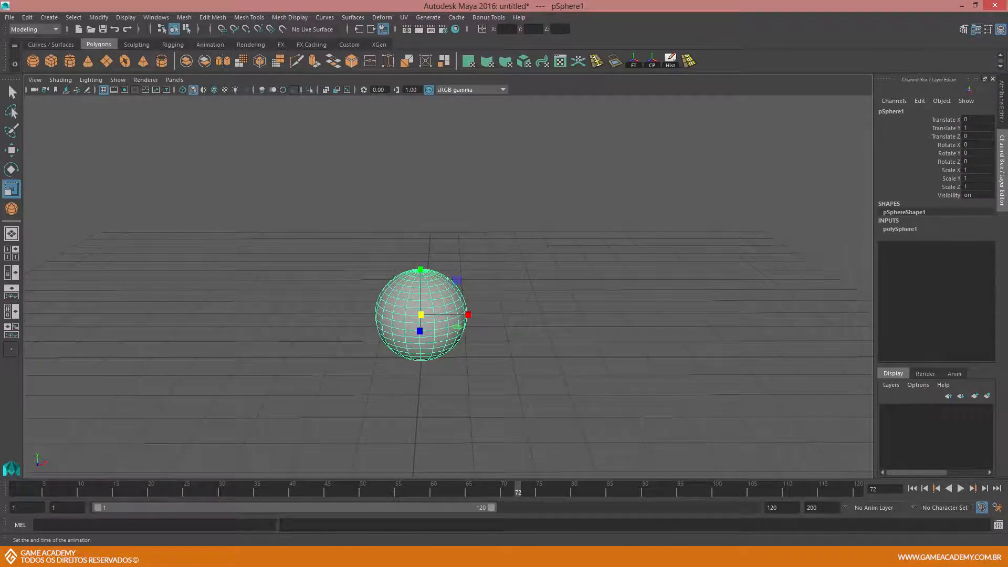
{"action": "left_click_drag", "start_coordinate": [821, 507], "coordinate": [803, 508]}
{"action": "left_click", "coordinate": [822, 507]}
{"action": "double_click", "coordinate": [818, 508]}
- Set the playback end time to 200 and briefly play the extended timeline
{"action": "left_click_drag", "start_coordinate": [782, 508], "coordinate": [771, 508]}
{"action": "left_click", "coordinate": [779, 508]}
{"action": "type", "text": "200"}
{"action": "key", "text": "Return"}
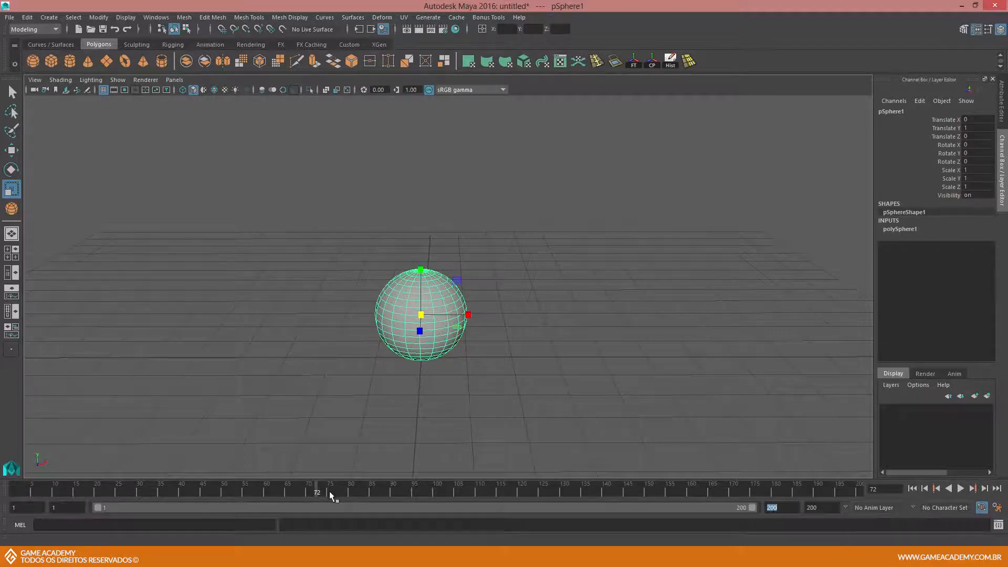
{"action": "key", "text": "alt+v"}
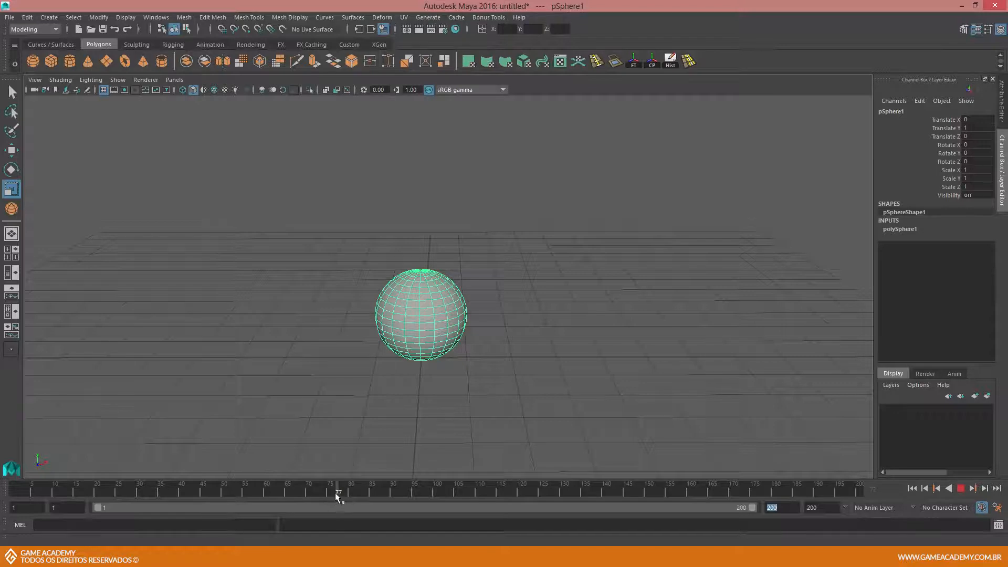
{"action": "key", "text": "alt+v"}
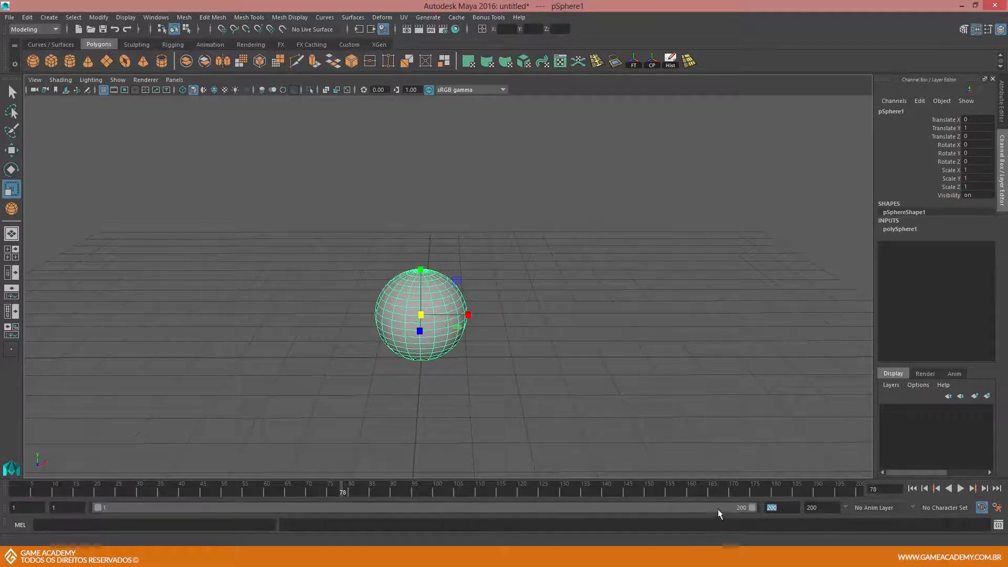
- Set the playback end time to 150
{"action": "key", "text": "Return"}
{"action": "double_click", "coordinate": [783, 507]}
{"action": "type", "text": "150"}
{"action": "key", "text": "Return"}
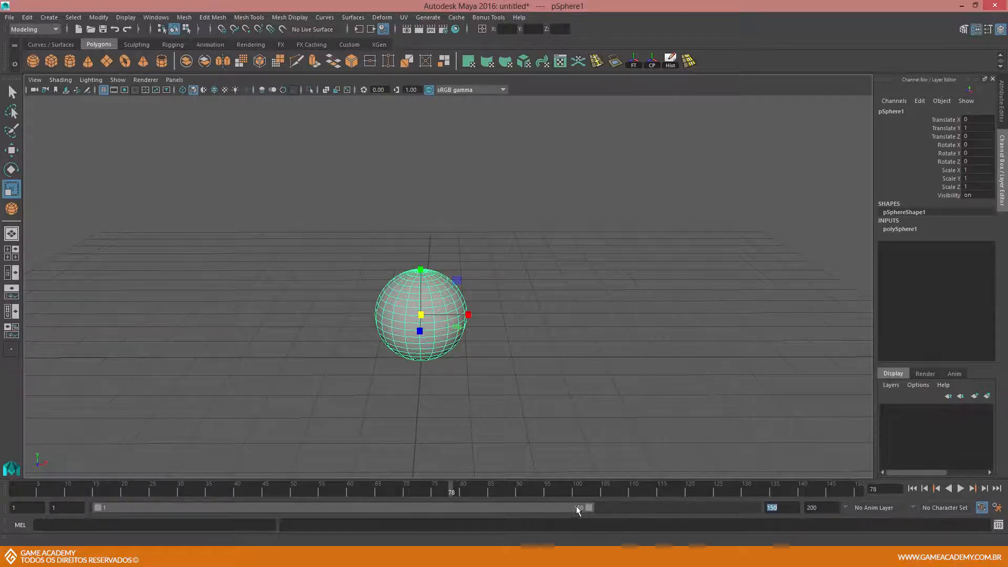
- Shorten the playback range with the range slider until it ends at frame 48
{"action": "left_click_drag", "start_coordinate": [588, 508], "coordinate": [454, 509]}
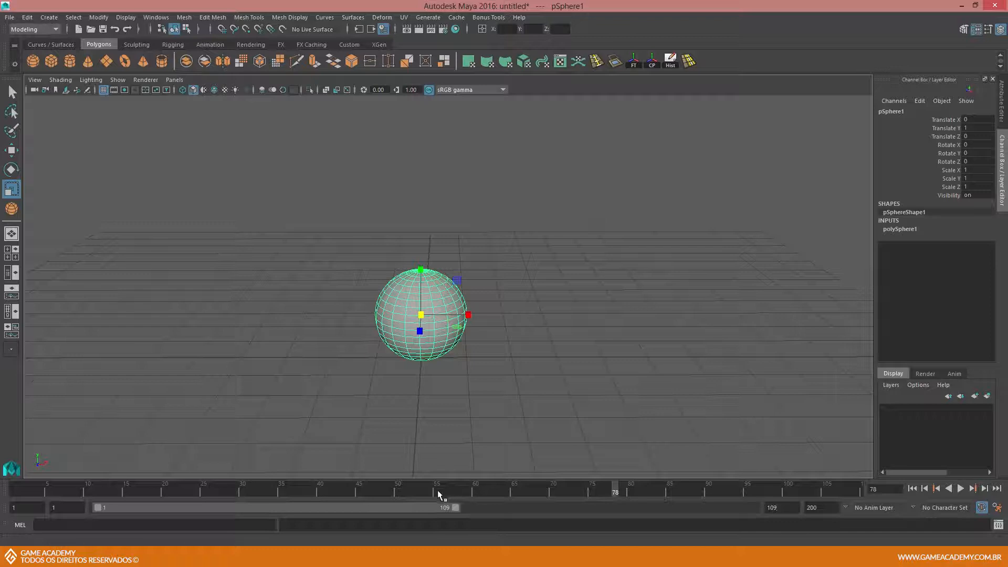
{"action": "left_click_drag", "start_coordinate": [456, 507], "coordinate": [420, 509]}
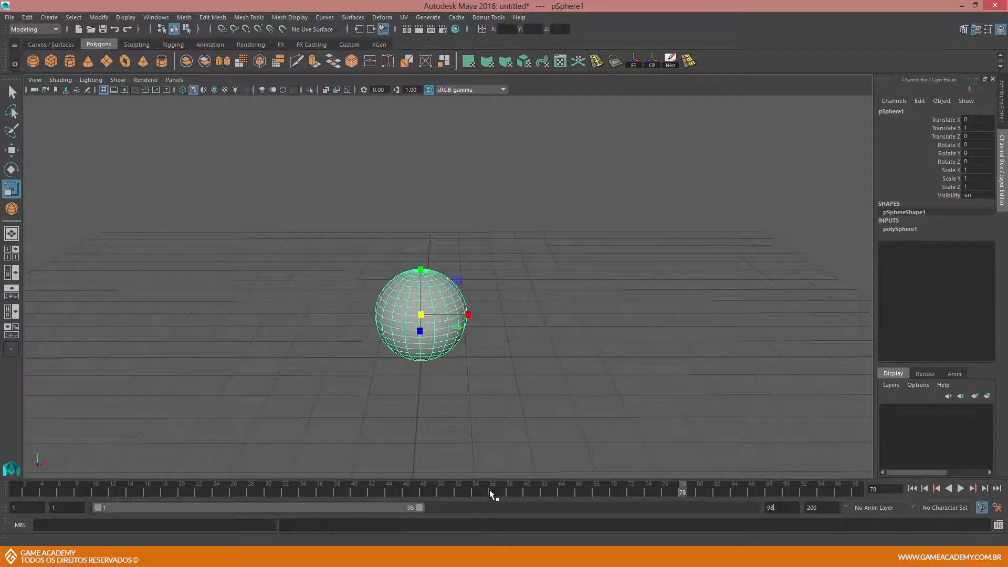
{"action": "left_click_drag", "start_coordinate": [419, 507], "coordinate": [250, 506]}
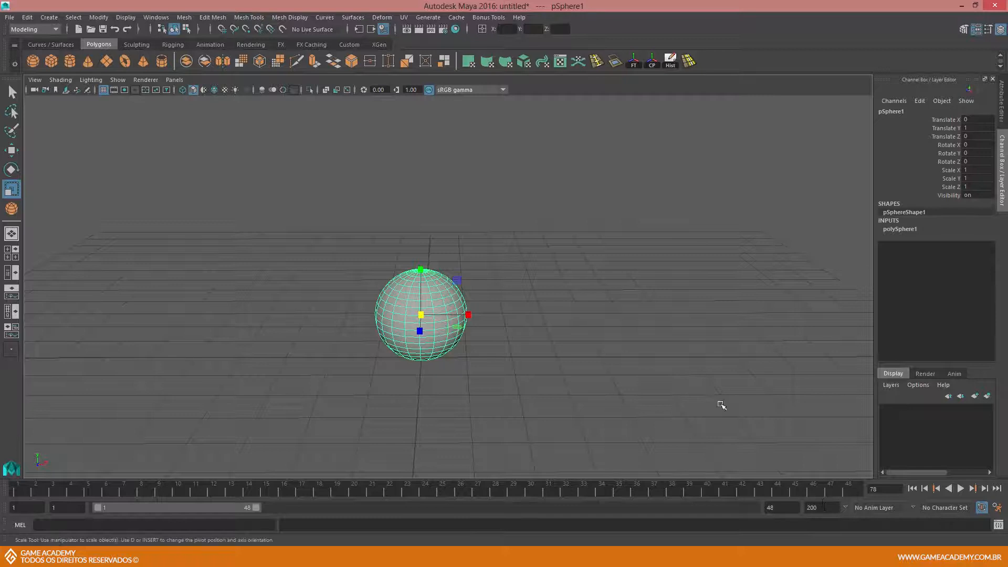
- Set the end time of the whole animation to 48
{"action": "left_click_drag", "start_coordinate": [619, 411], "coordinate": [621, 408], "text": "alt"}
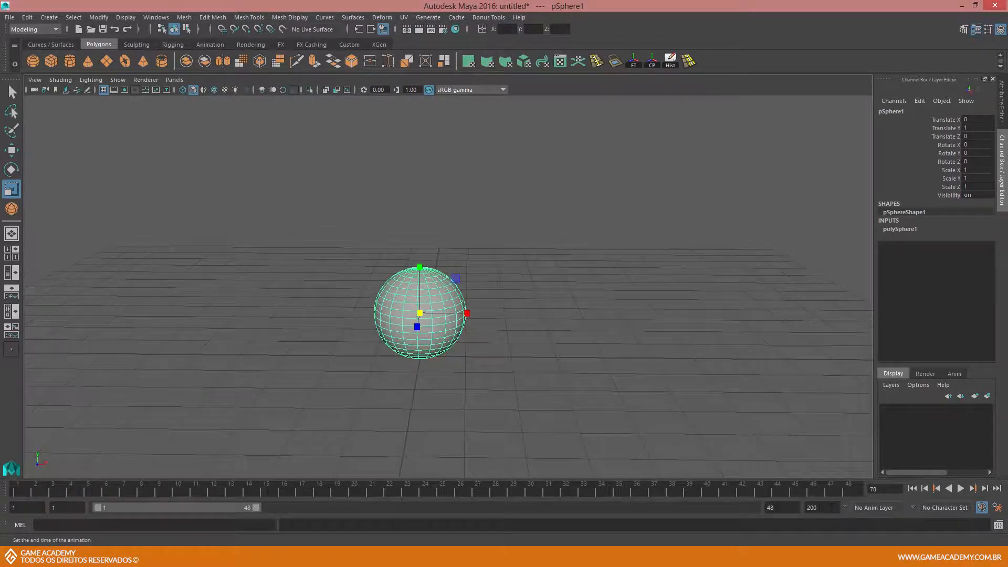
{"action": "double_click", "coordinate": [812, 507]}
{"action": "type", "text": "48"}
{"action": "key", "text": "Return"}
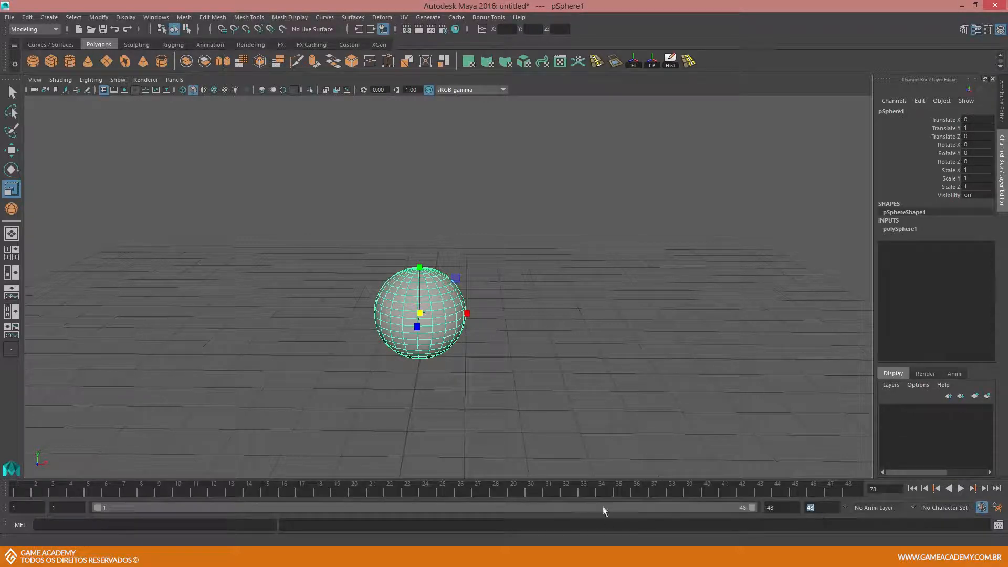
{"action": "left_click_drag", "start_coordinate": [549, 398], "coordinate": [506, 349], "text": "alt"}
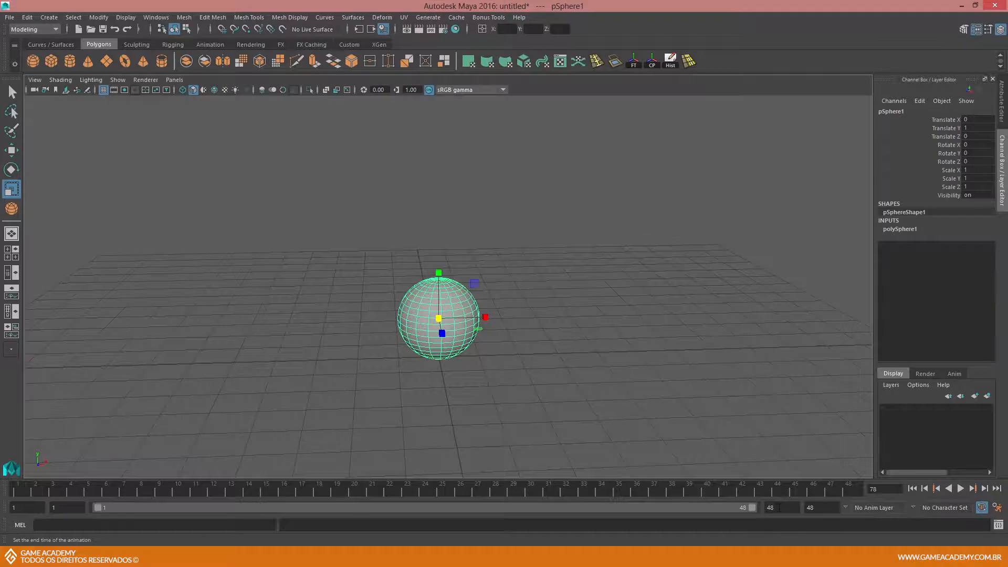
{"action": "left_click_drag", "start_coordinate": [666, 396], "coordinate": [620, 387], "text": "alt"}
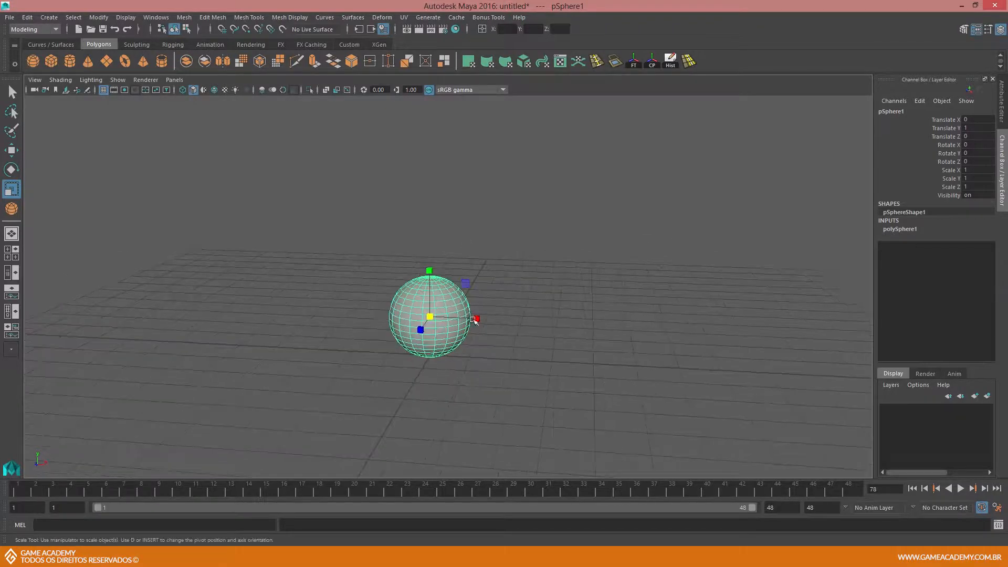
{"action": "left_click_drag", "start_coordinate": [415, 337], "coordinate": [424, 333], "text": "alt"}
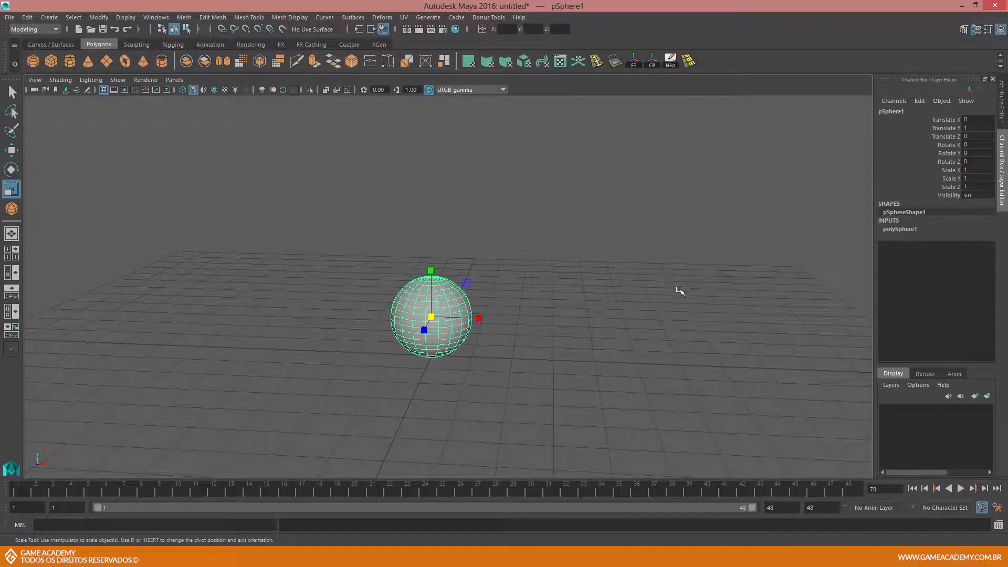
{"action": "middle_click_drag", "start_coordinate": [603, 270], "coordinate": [599, 284], "text": "alt"}
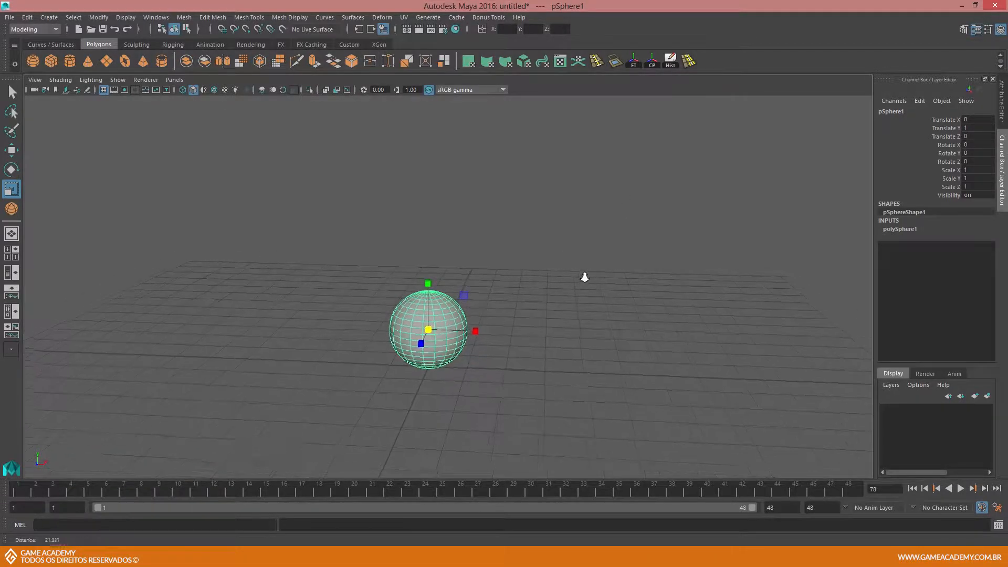
{"action": "right_click_drag", "start_coordinate": [585, 277], "coordinate": [580, 278], "text": "alt"}
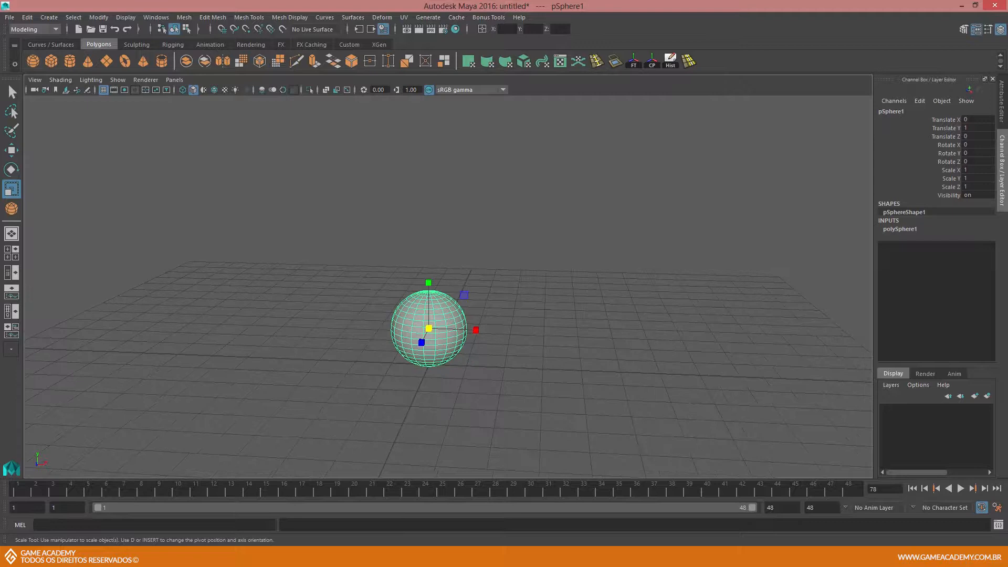
{"action": "double_click", "coordinate": [779, 508]}
{"action": "double_click", "coordinate": [817, 508]}
{"action": "double_click", "coordinate": [778, 507]}
{"action": "double_click", "coordinate": [811, 509]}
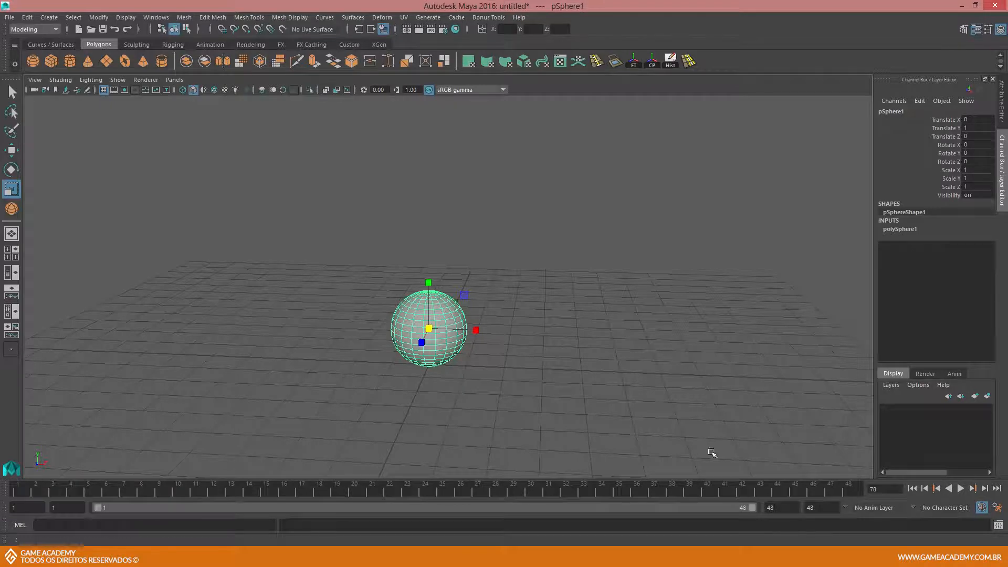
{"action": "left_click", "coordinate": [780, 507]}
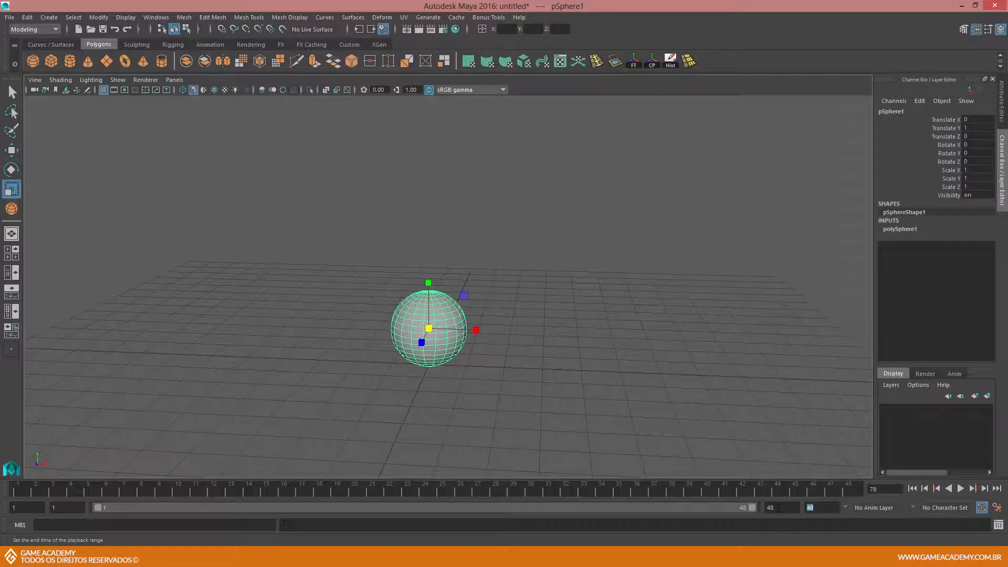
{"action": "key", "text": "shift+Tab"}
{"action": "left_click", "coordinate": [820, 509]}
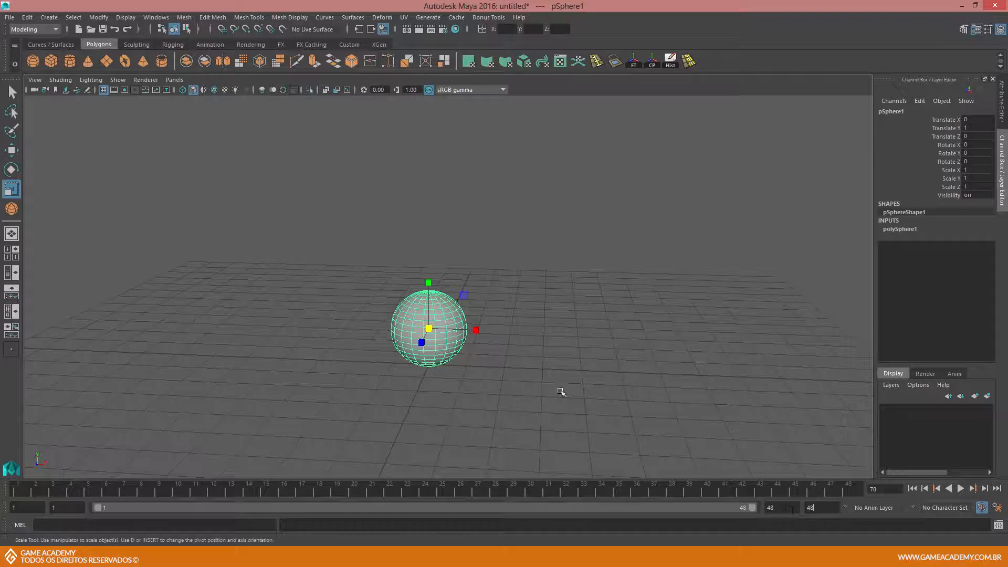
- Play the 48-frame timeline forward and in reverse with the sphere in closer view
{"action": "scroll", "coordinate": [449, 324], "scroll_direction": "up", "scroll_amount": 3}
{"action": "left_click_drag", "start_coordinate": [420, 323], "coordinate": [443, 320], "text": "alt"}
{"action": "middle_click_drag", "start_coordinate": [443, 320], "coordinate": [434, 276], "text": "alt"}
{"action": "scroll", "coordinate": [448, 285], "scroll_direction": "up", "scroll_amount": 1}
{"action": "left_click_drag", "start_coordinate": [448, 285], "coordinate": [421, 285], "text": "alt"}
{"action": "middle_click_drag", "start_coordinate": [421, 286], "coordinate": [436, 296], "text": "alt"}
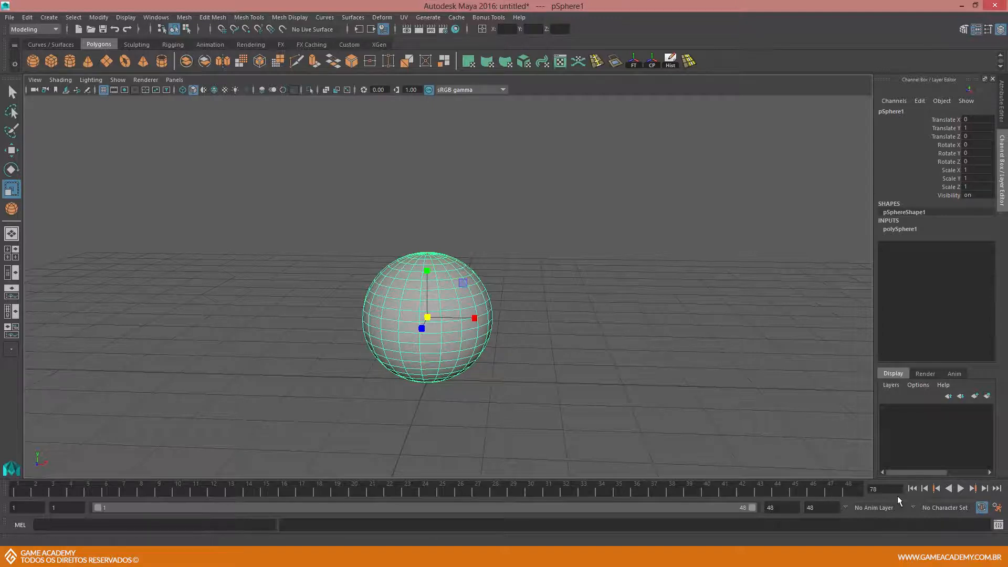
{"action": "left_click", "coordinate": [960, 489]}
{"action": "left_click", "coordinate": [950, 489]}
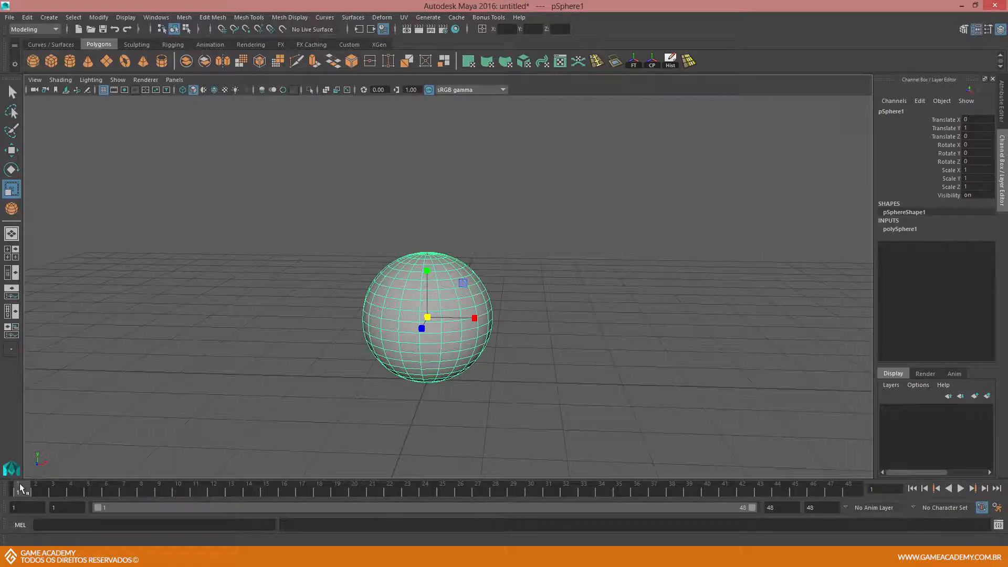
- Advance through the timeline one frame at a time, and jump to the playback range's last and first frames
{"action": "left_click", "coordinate": [984, 489]}
{"action": "left_click", "coordinate": [985, 489]}
{"action": "left_click", "coordinate": [985, 489]}
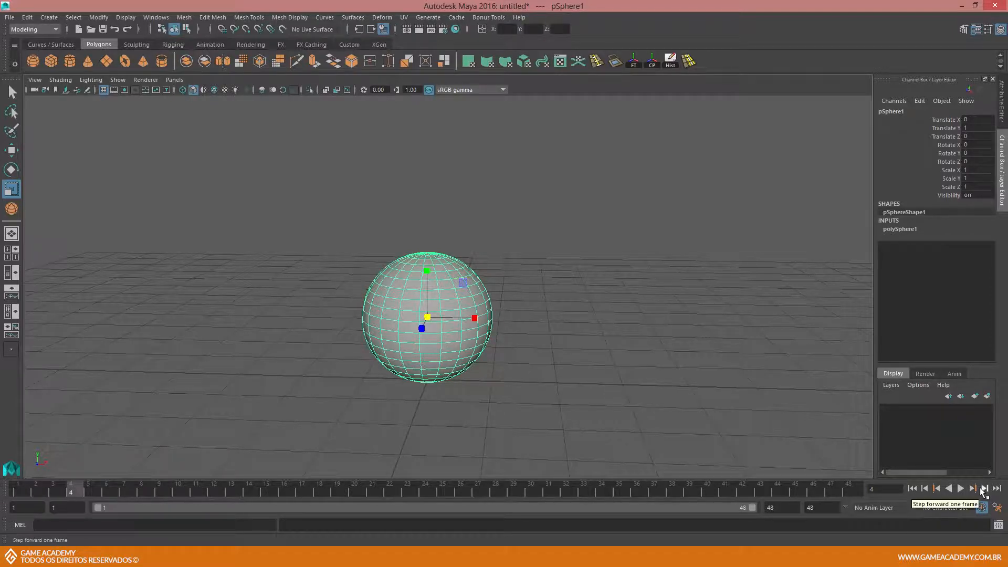
{"action": "left_click", "coordinate": [983, 489]}
{"action": "left_click", "coordinate": [984, 489]}
{"action": "left_click", "coordinate": [984, 489]}
{"action": "left_click", "coordinate": [984, 490]}
{"action": "left_click", "coordinate": [984, 489]}
{"action": "left_click", "coordinate": [997, 489]}
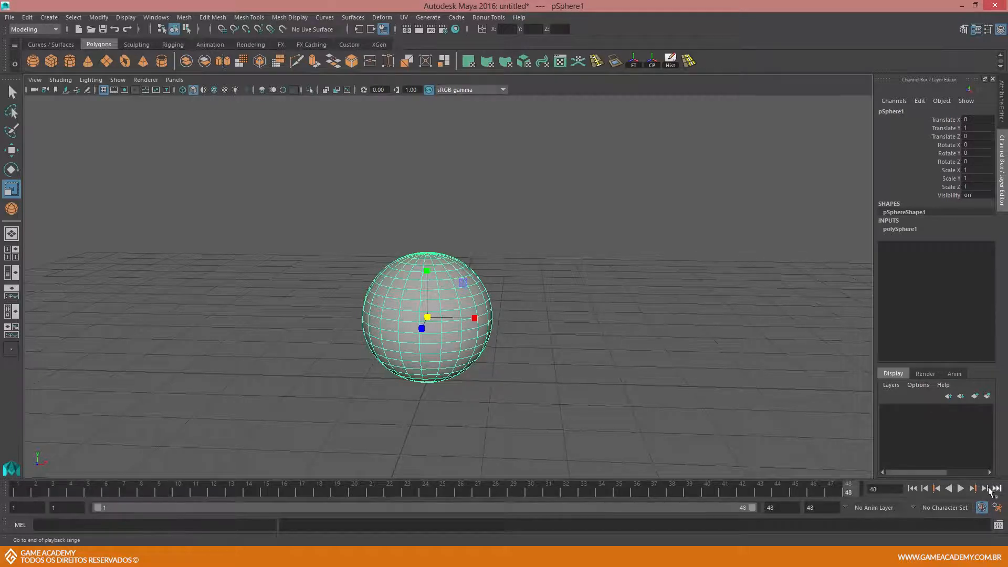
{"action": "left_click", "coordinate": [912, 488]}
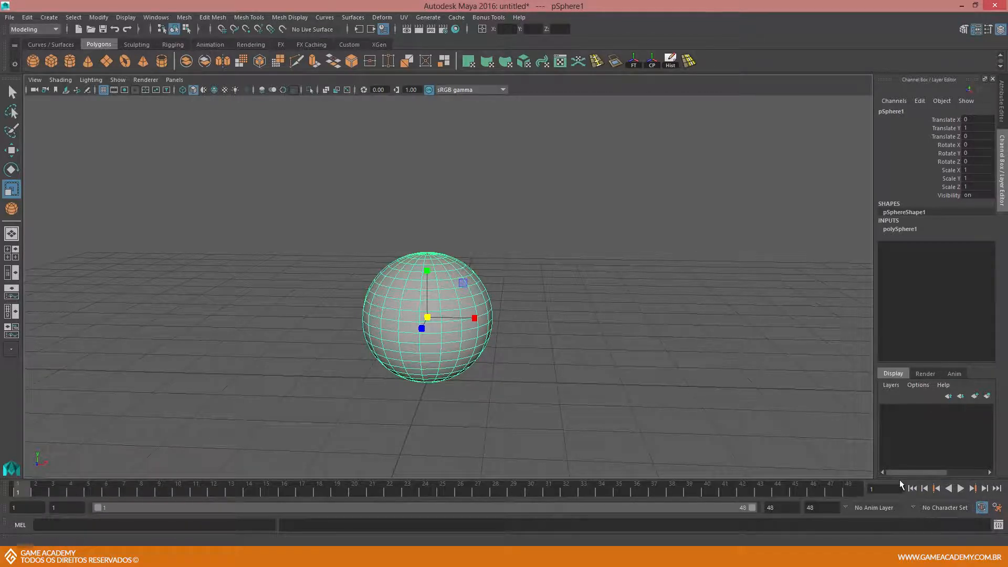
- Play the timeline forward, stop playback and return to frame 1
{"action": "left_click", "coordinate": [960, 488]}
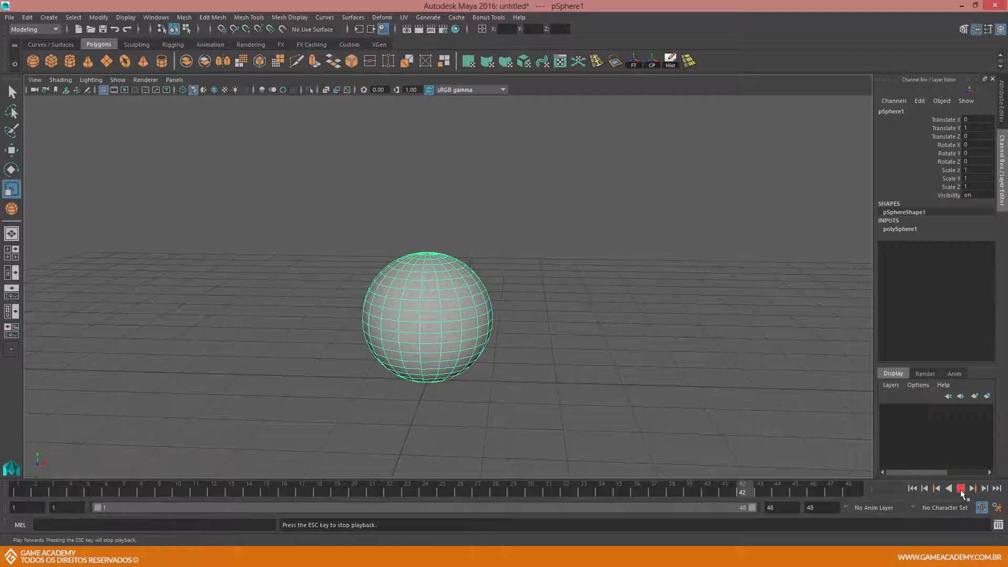
{"action": "left_click", "coordinate": [961, 489]}
{"action": "left_click", "coordinate": [912, 488]}
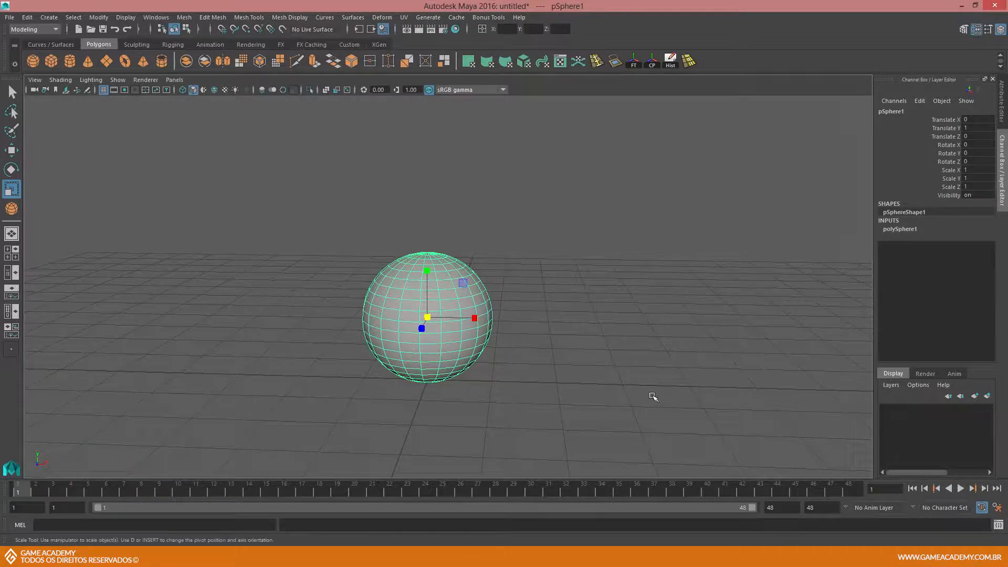
- Start and stop timeline playback repeatedly, and finish by rewinding to frame 1
{"action": "left_click_drag", "start_coordinate": [601, 337], "coordinate": [584, 332], "text": "alt"}
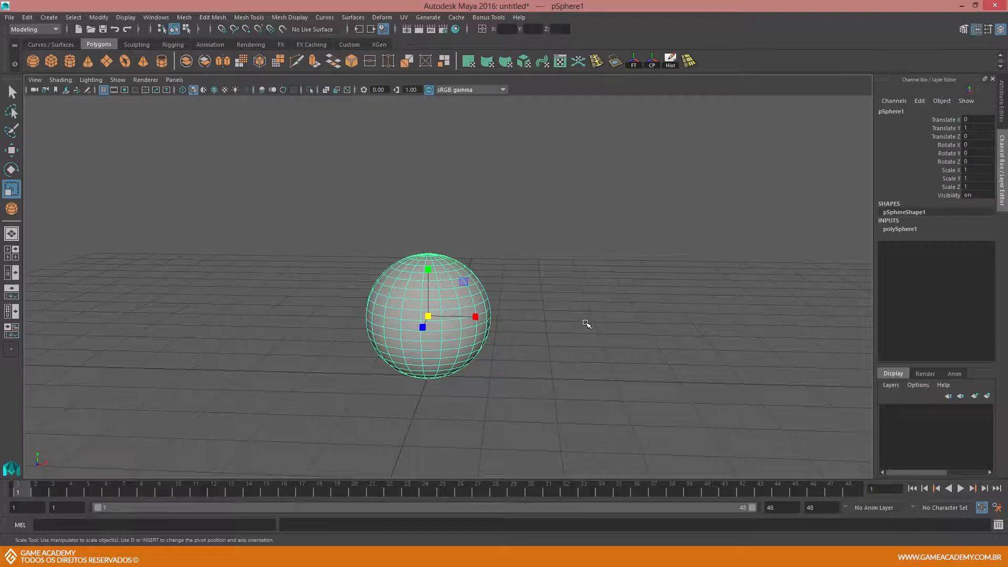
{"action": "key", "text": "alt+v"}
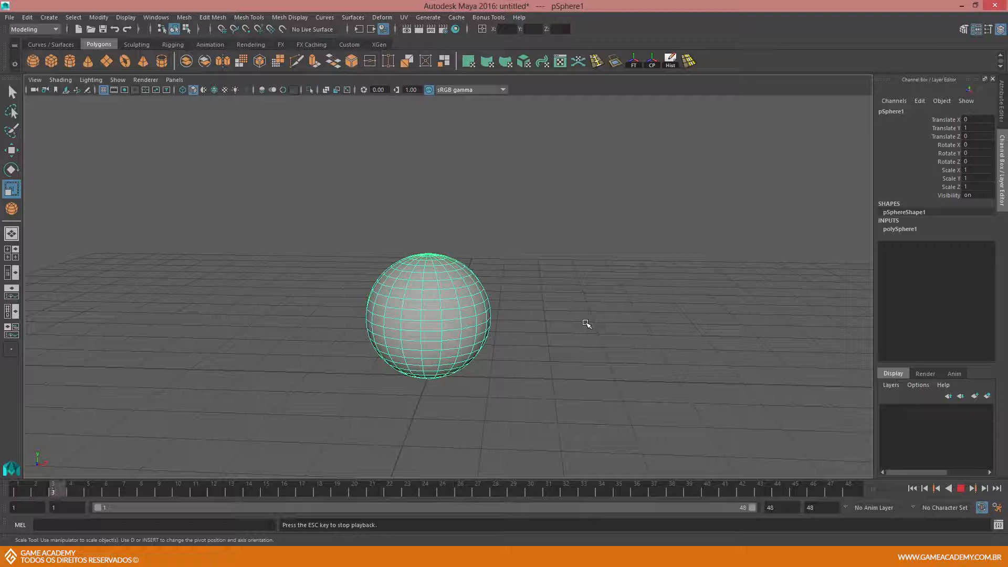
{"action": "key", "text": "Escape"}
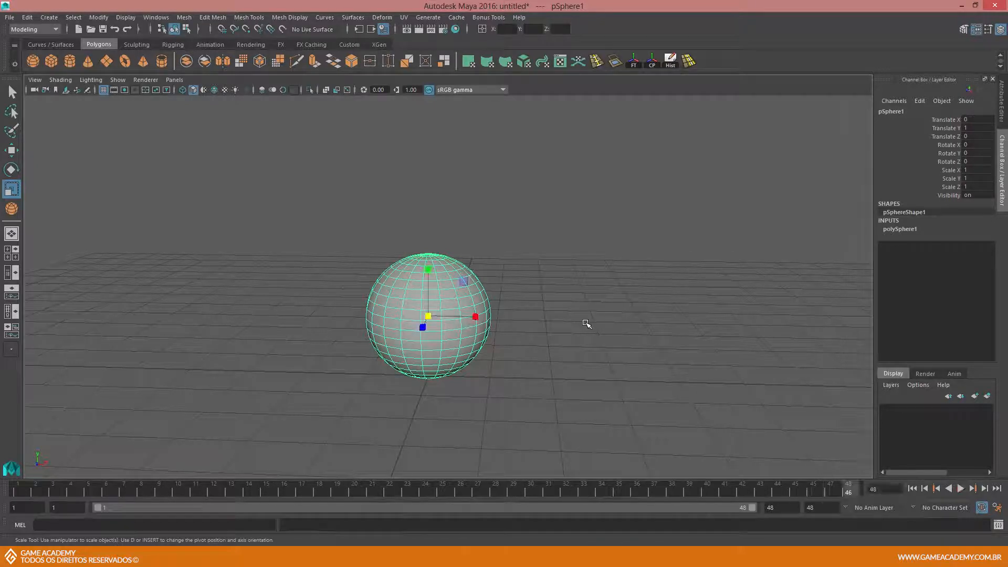
{"action": "key", "text": "alt+v"}
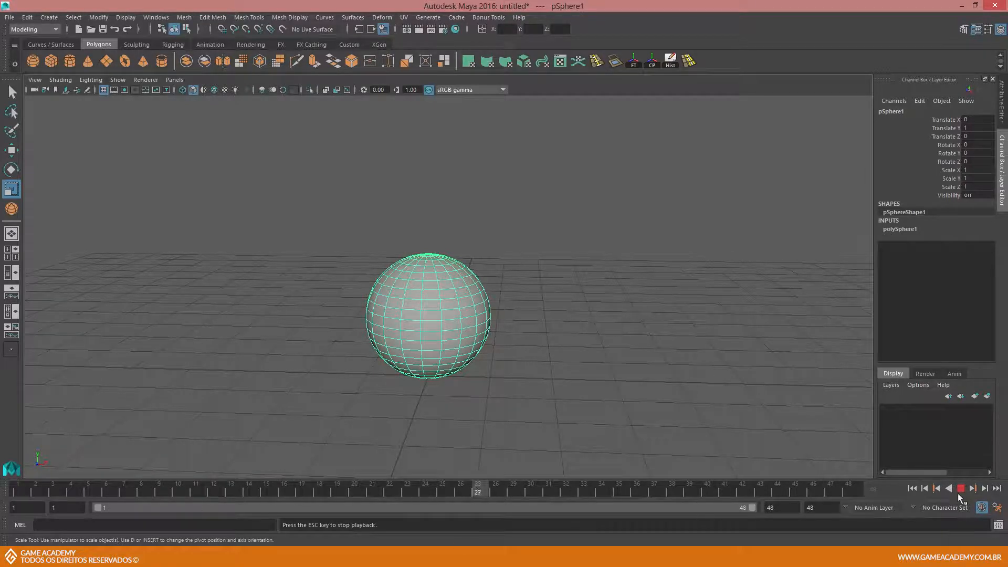
{"action": "left_click", "coordinate": [960, 489]}
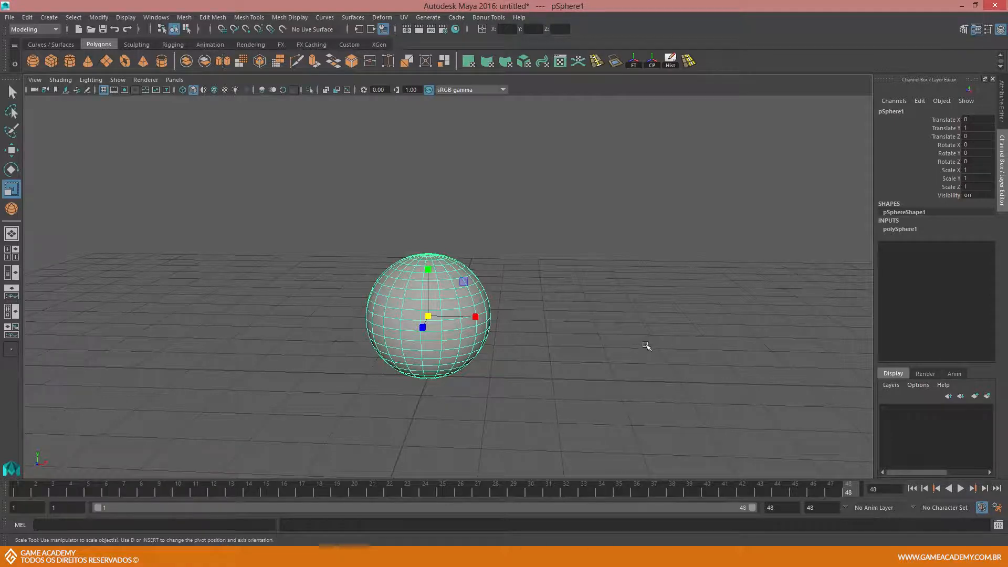
{"action": "key", "text": "alt+v"}
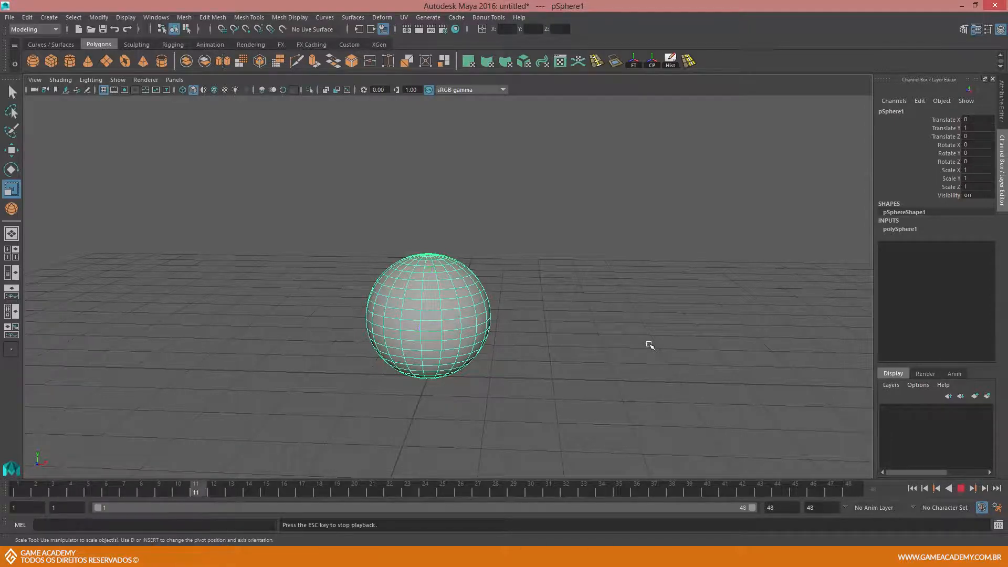
{"action": "key", "text": "alt+v"}
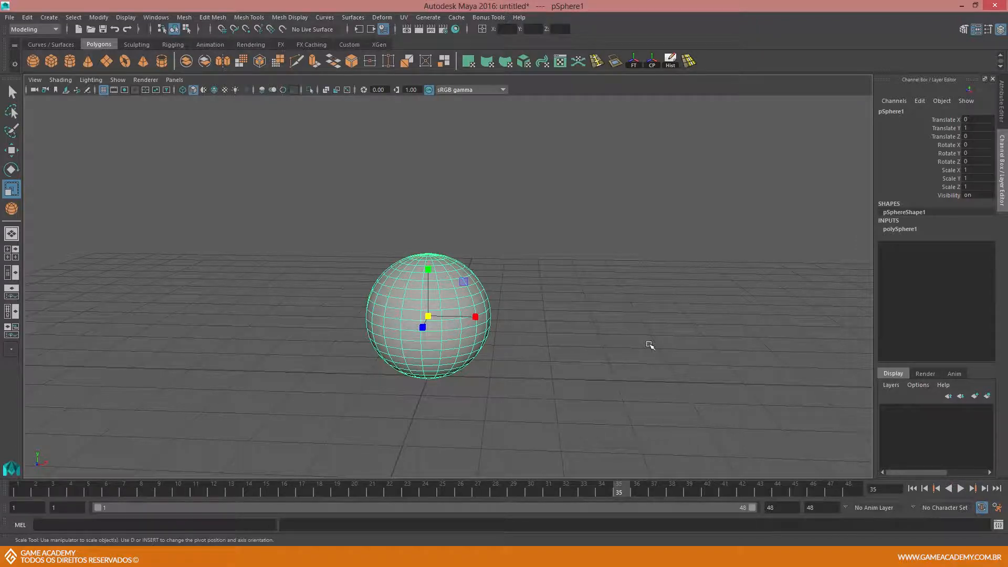
{"action": "key", "text": "alt+v"}
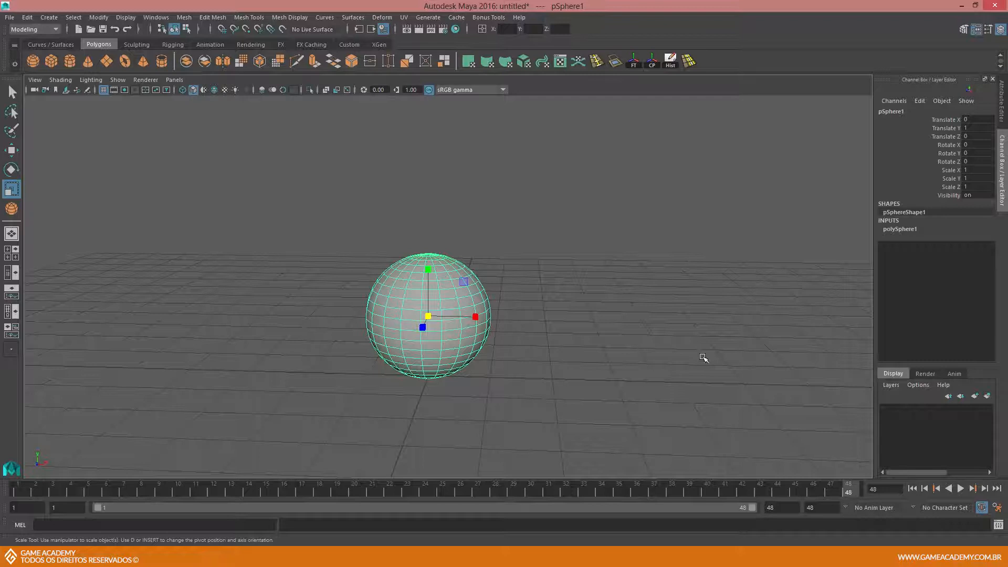
{"action": "key", "text": "alt+v"}
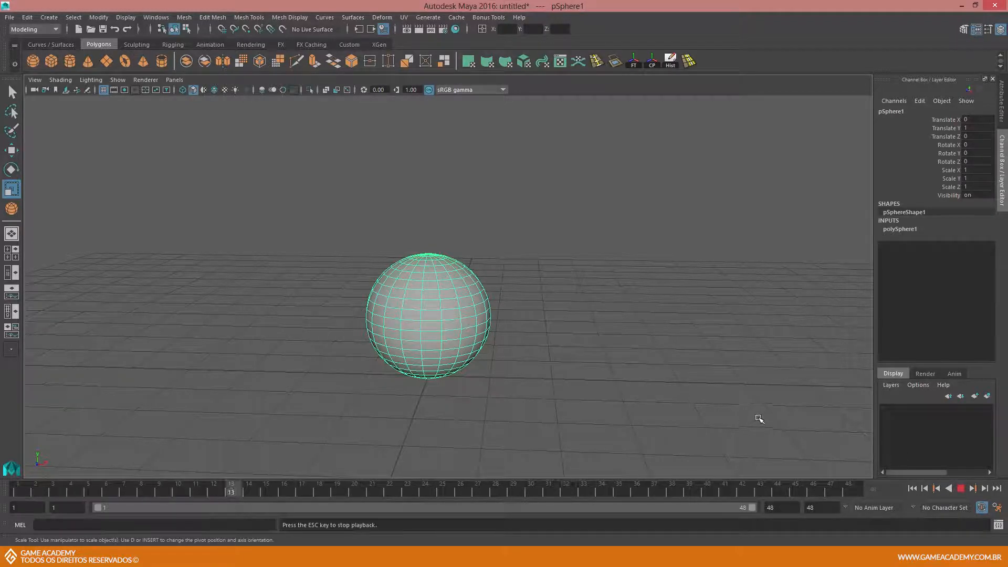
{"action": "key", "text": "alt+v"}
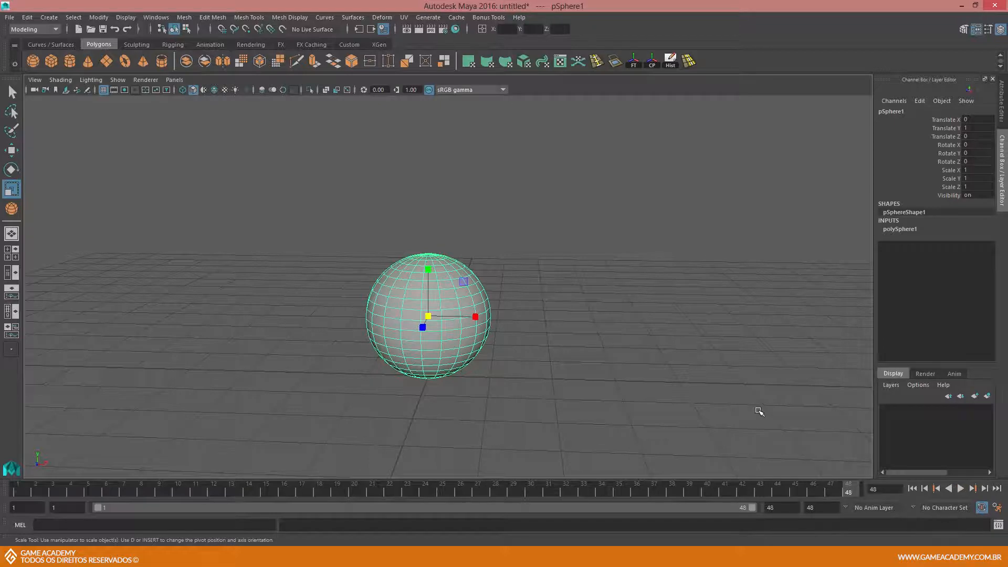
{"action": "key", "text": "alt+v"}
{"action": "key", "text": "alt+v"}
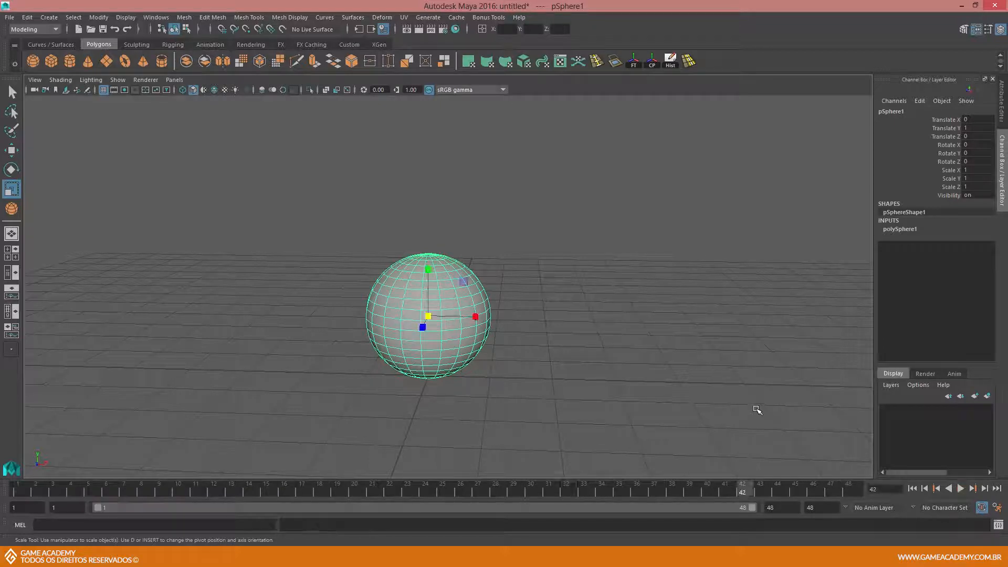
{"action": "key", "text": "alt+v"}
{"action": "key", "text": "alt+v"}
{"action": "key", "text": "alt+v"}
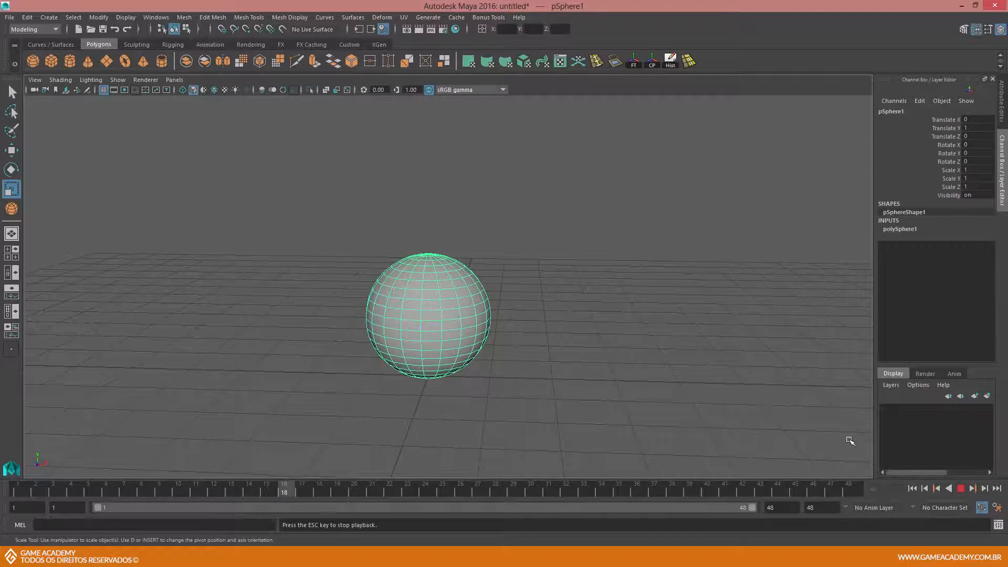
{"action": "key", "text": "alt+v"}
{"action": "left_click", "coordinate": [912, 489]}
- Toggle automatic keyframing off and on again
{"action": "right_click_drag", "start_coordinate": [502, 271], "coordinate": [627, 311], "text": "alt"}
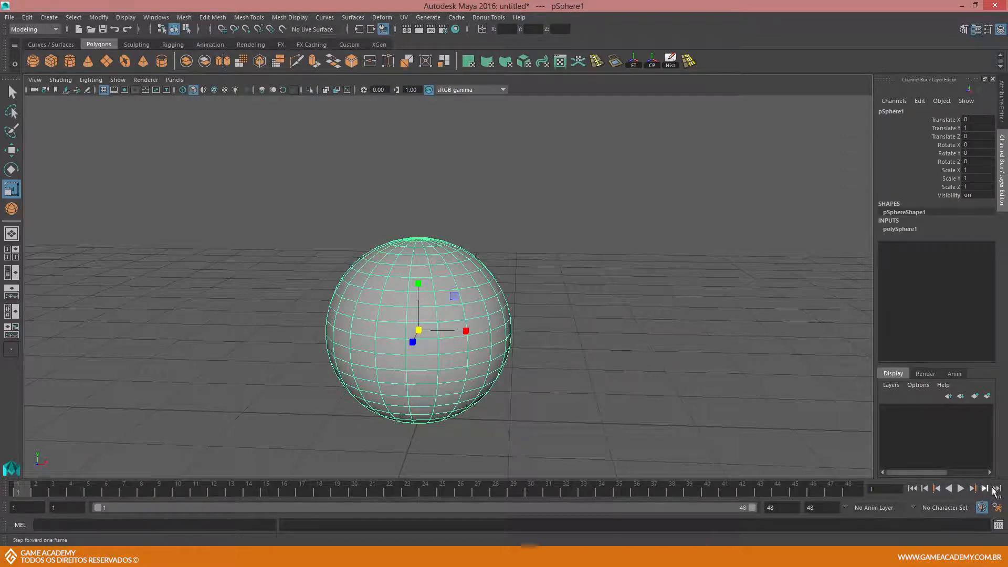
{"action": "left_click", "coordinate": [981, 507]}
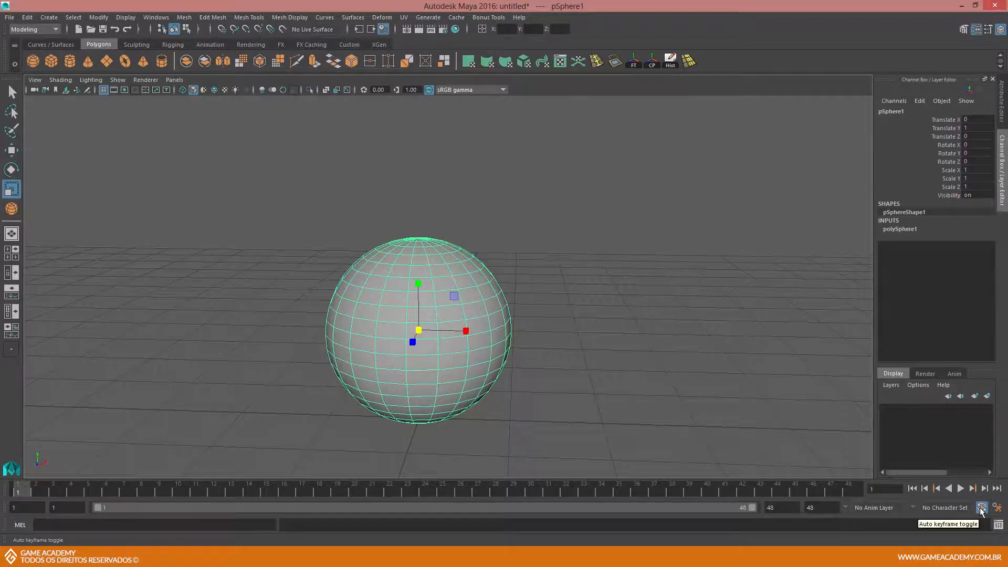
{"action": "left_click", "coordinate": [981, 509]}
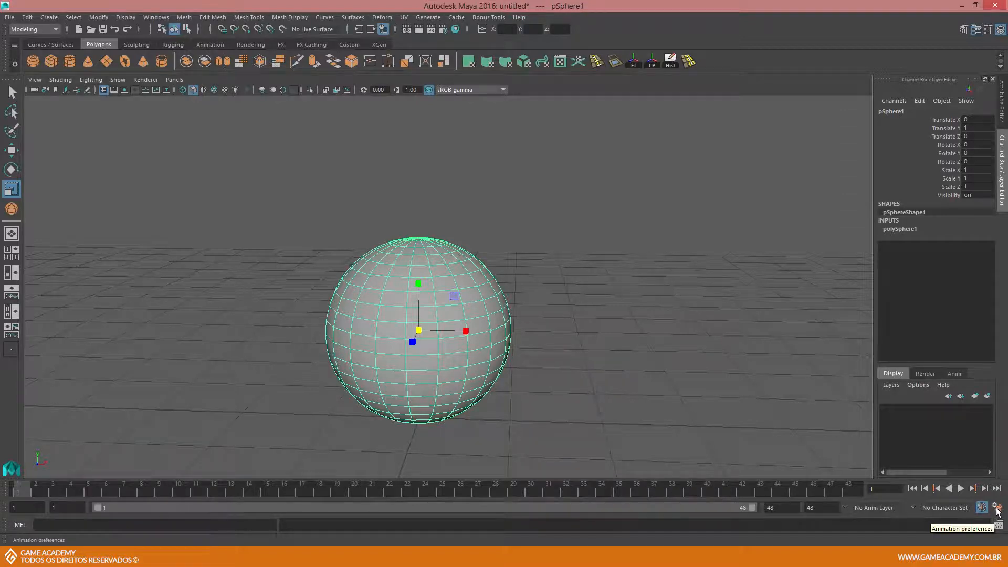
- Open the animation preferences, place the window beside the sphere and widen it to show all Time Slider options
{"action": "left_click", "coordinate": [997, 508]}
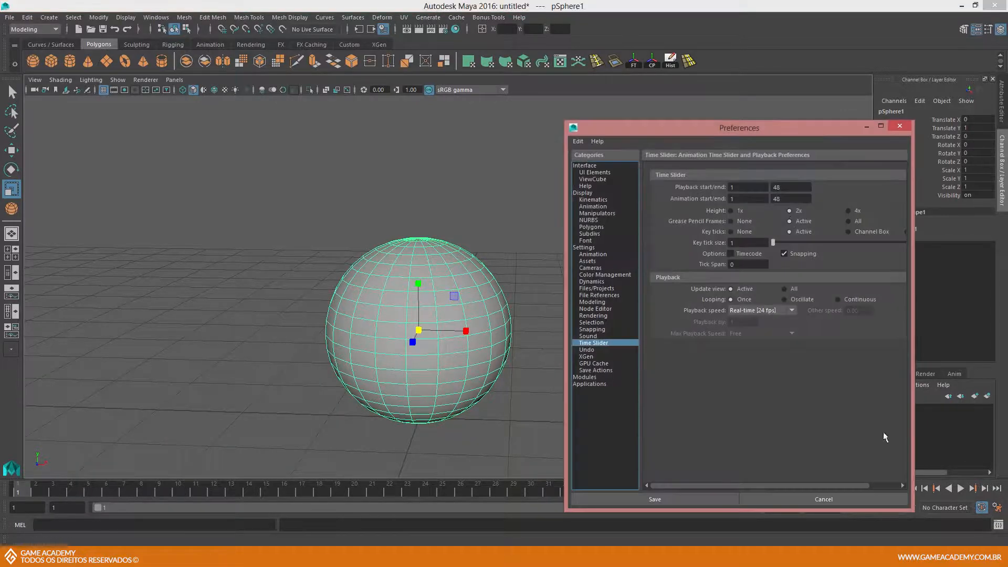
{"action": "left_click_drag", "start_coordinate": [712, 121], "coordinate": [692, 64]}
{"action": "middle_click_drag", "start_coordinate": [499, 251], "coordinate": [332, 251], "text": "alt"}
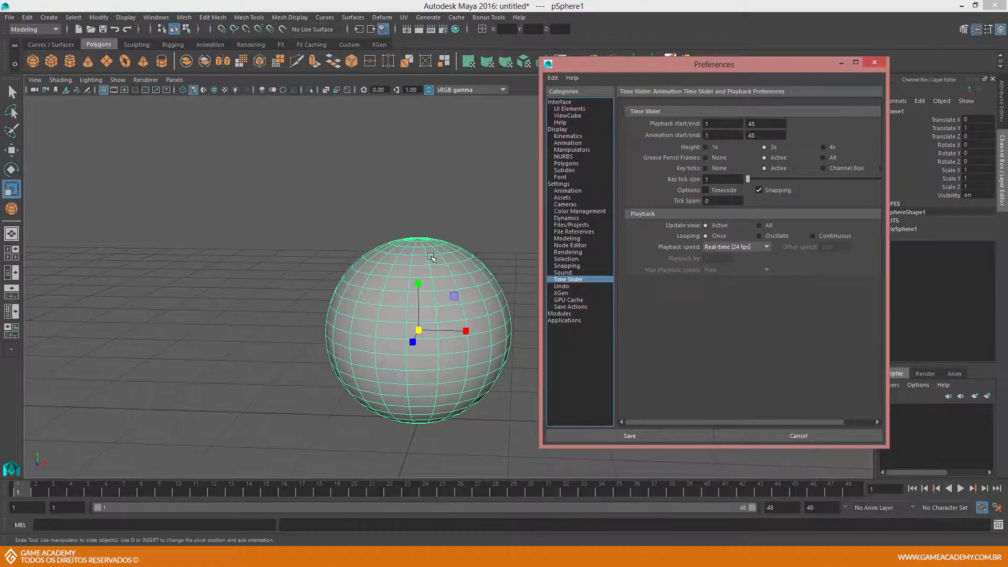
{"action": "right_click_drag", "start_coordinate": [331, 251], "coordinate": [309, 251], "text": "alt"}
{"action": "left_click_drag", "start_coordinate": [310, 251], "coordinate": [321, 254], "text": "alt"}
{"action": "left_click_drag", "start_coordinate": [663, 69], "coordinate": [531, 78]}
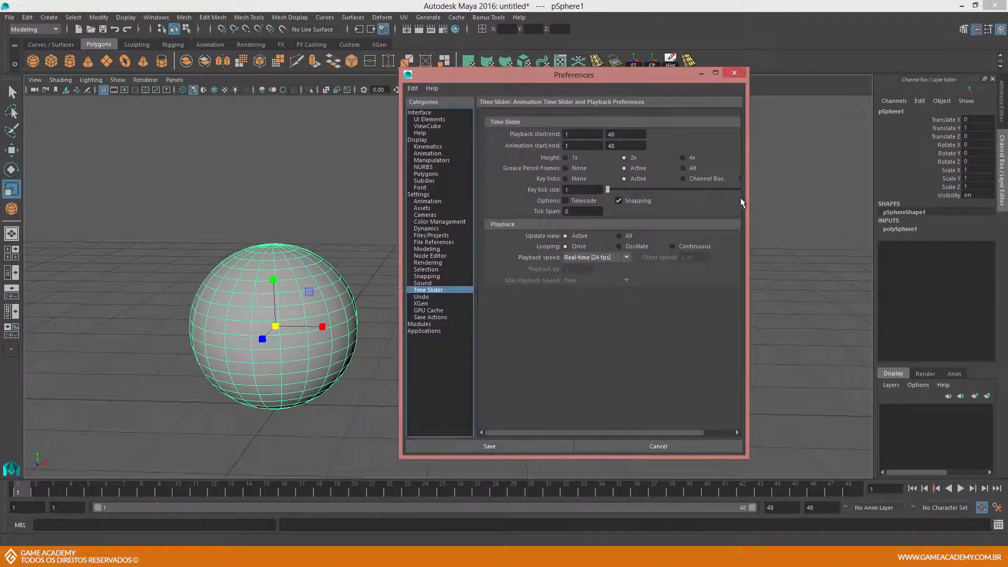
{"action": "left_click_drag", "start_coordinate": [745, 199], "coordinate": [796, 202]}
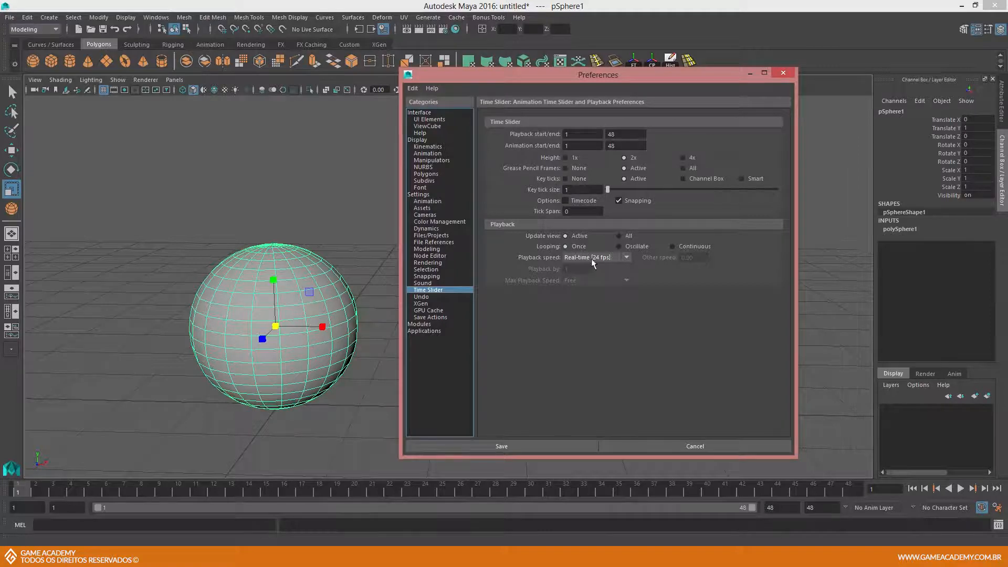
- Play the timeline with the Once looping mode and set playback looping to Oscillate
{"action": "left_click", "coordinate": [961, 489]}
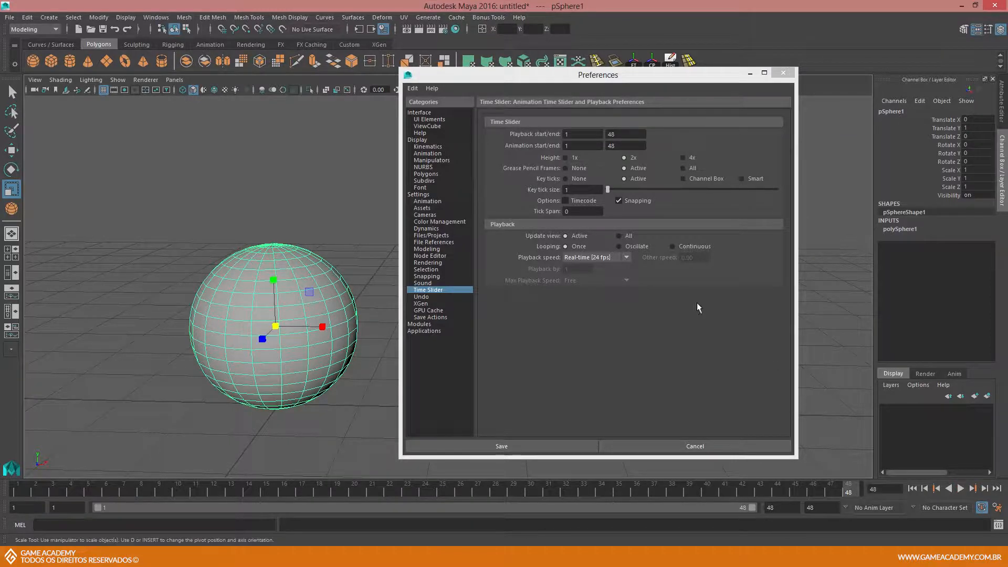
{"action": "left_click", "coordinate": [621, 247]}
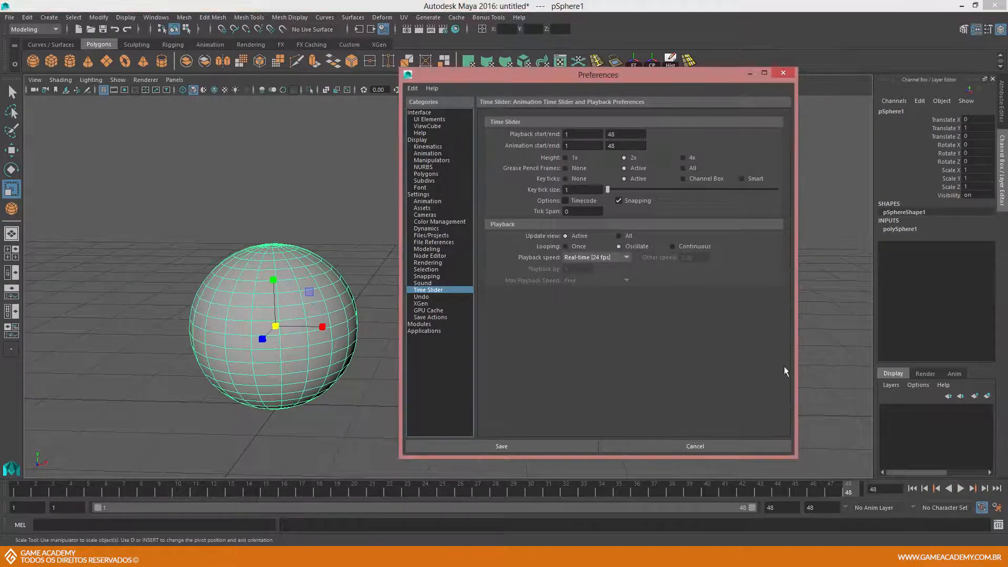
- Play the timeline with Oscillate looping, stop playback and rewind to frame 1
{"action": "left_click", "coordinate": [961, 489]}
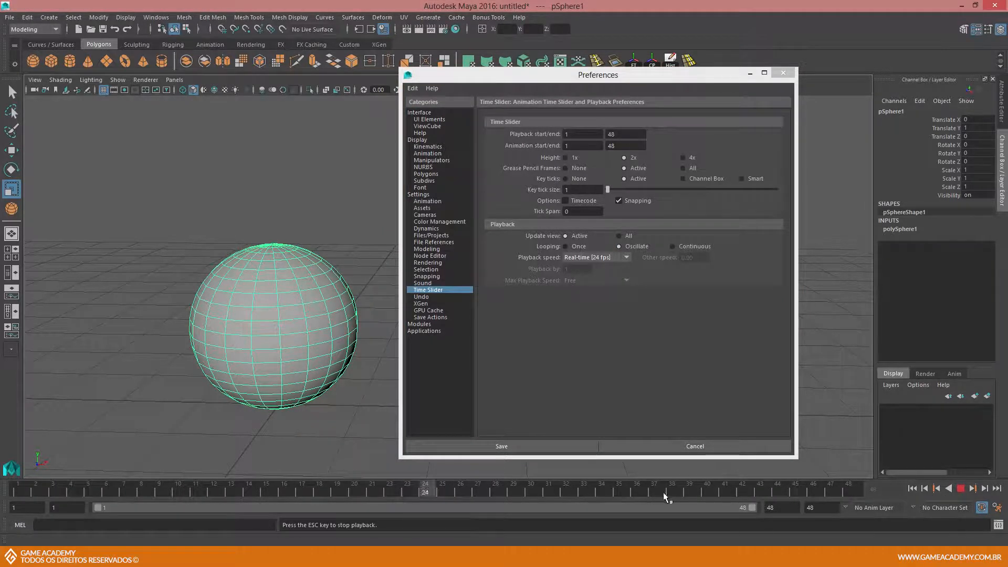
{"action": "left_click", "coordinate": [961, 489]}
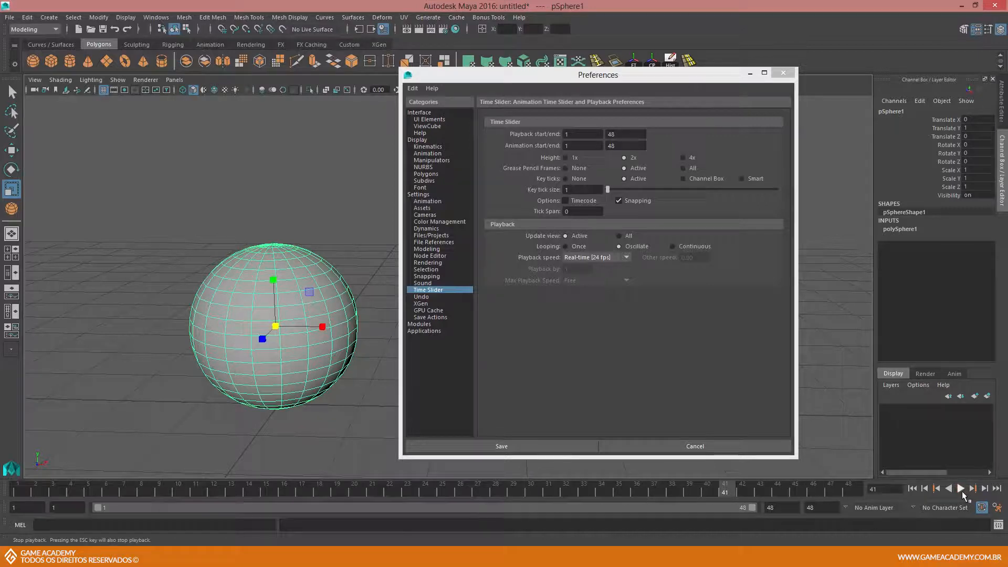
{"action": "left_click", "coordinate": [912, 488]}
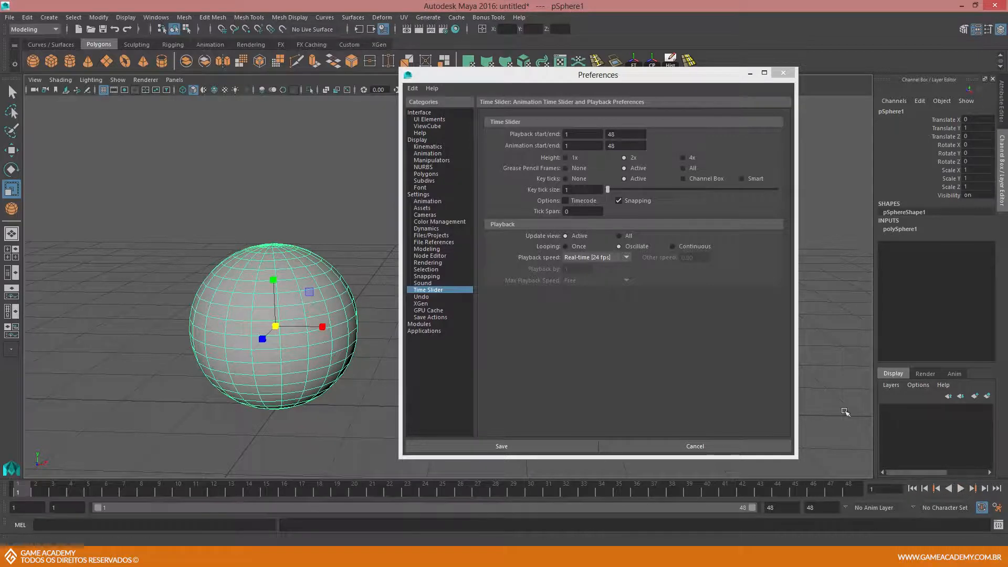
- Set playback looping to Continuous and test it by playing and stopping the timeline
{"action": "left_click", "coordinate": [674, 246]}
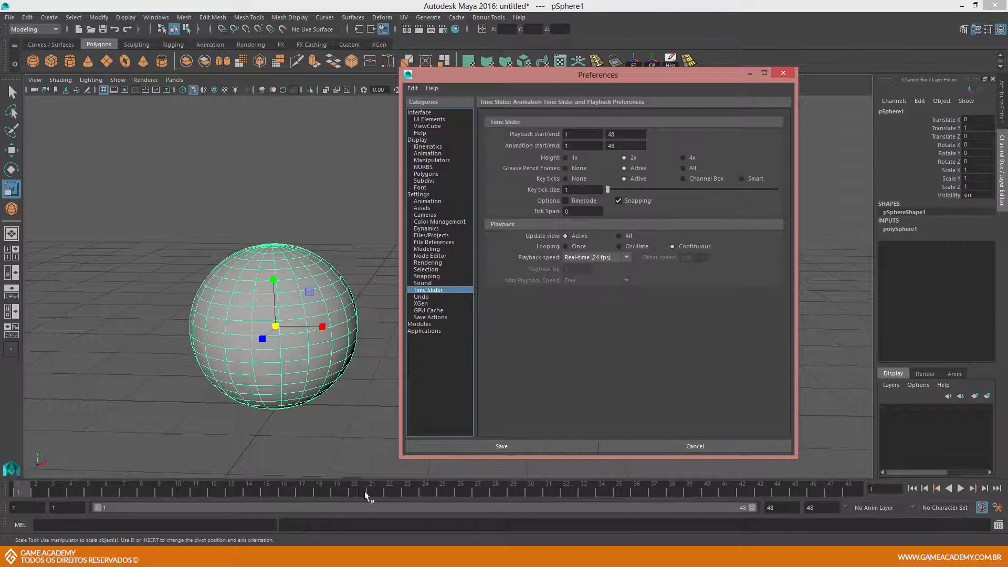
{"action": "left_click", "coordinate": [960, 489]}
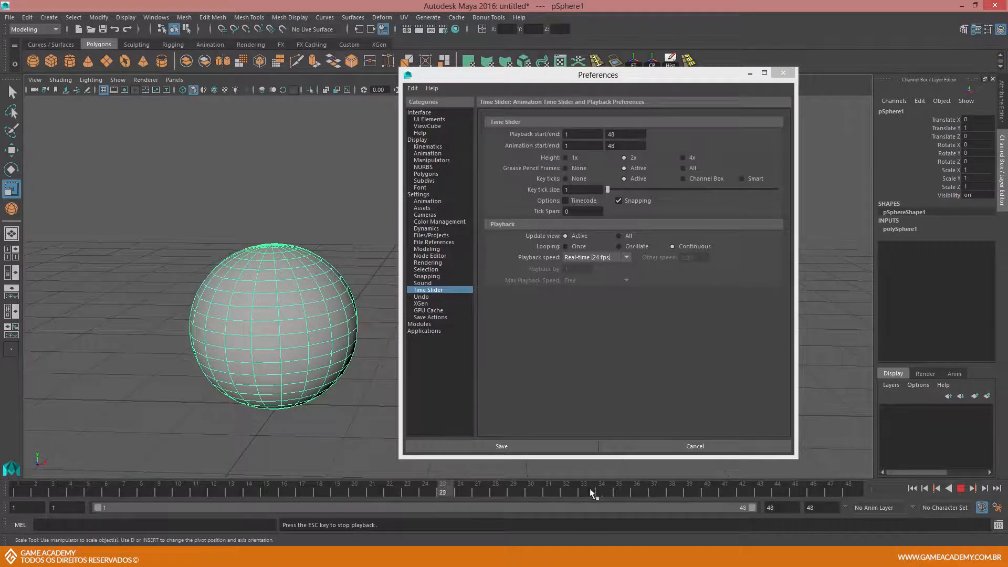
{"action": "left_click", "coordinate": [961, 489]}
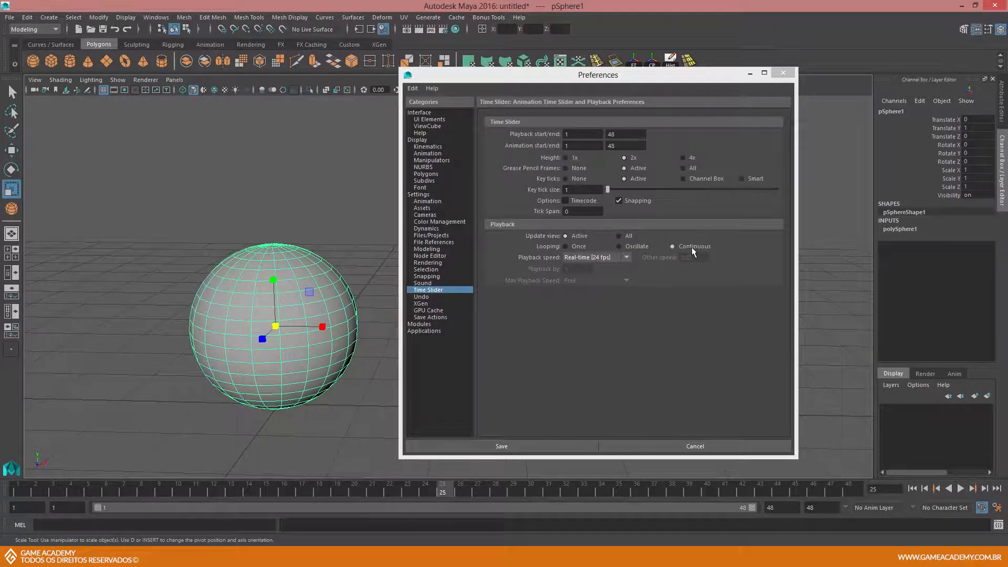
{"action": "left_click", "coordinate": [573, 247]}
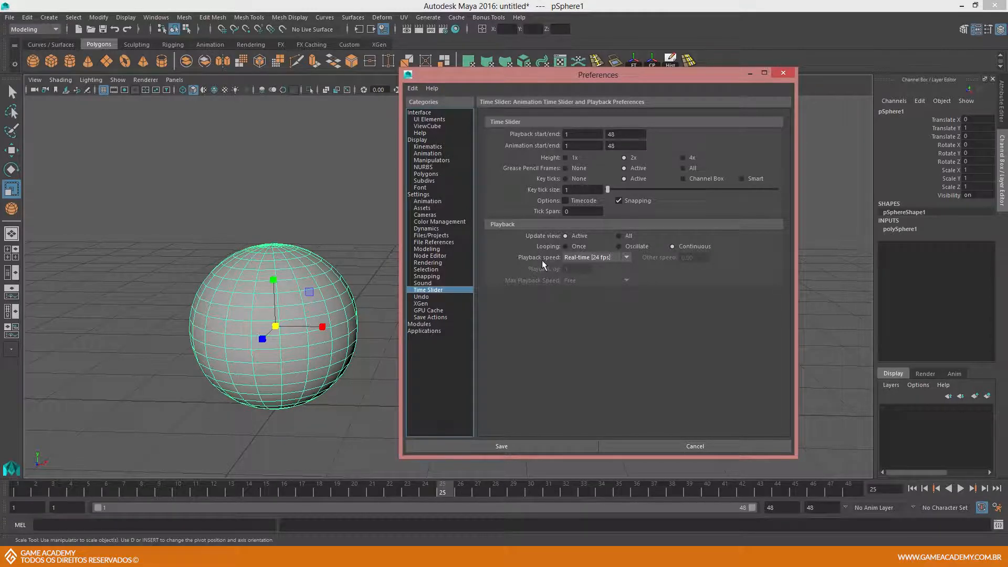
- Set the playback speed to Play every frame and test it by playing and stopping the timeline
{"action": "left_click", "coordinate": [583, 257]}
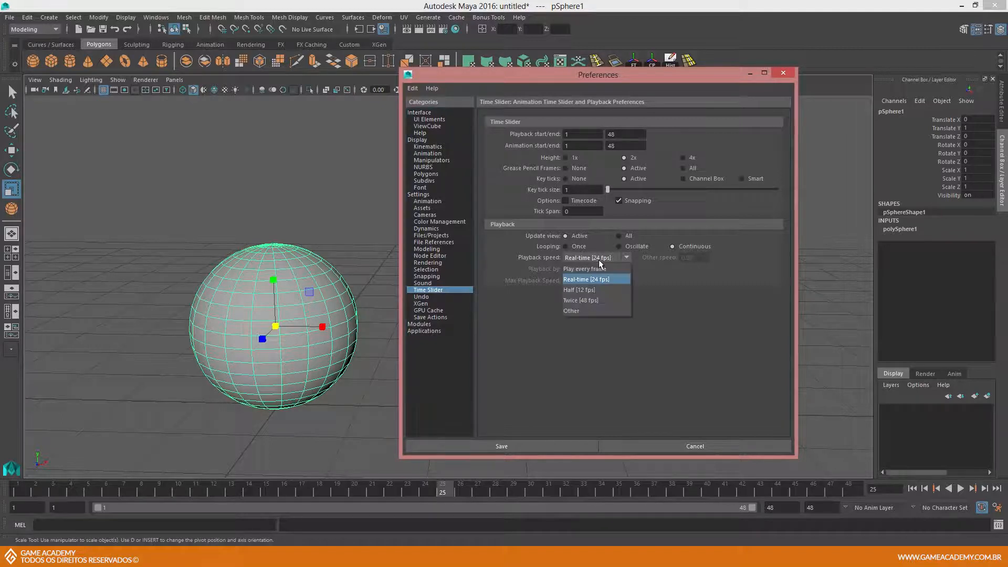
{"action": "left_click", "coordinate": [578, 271]}
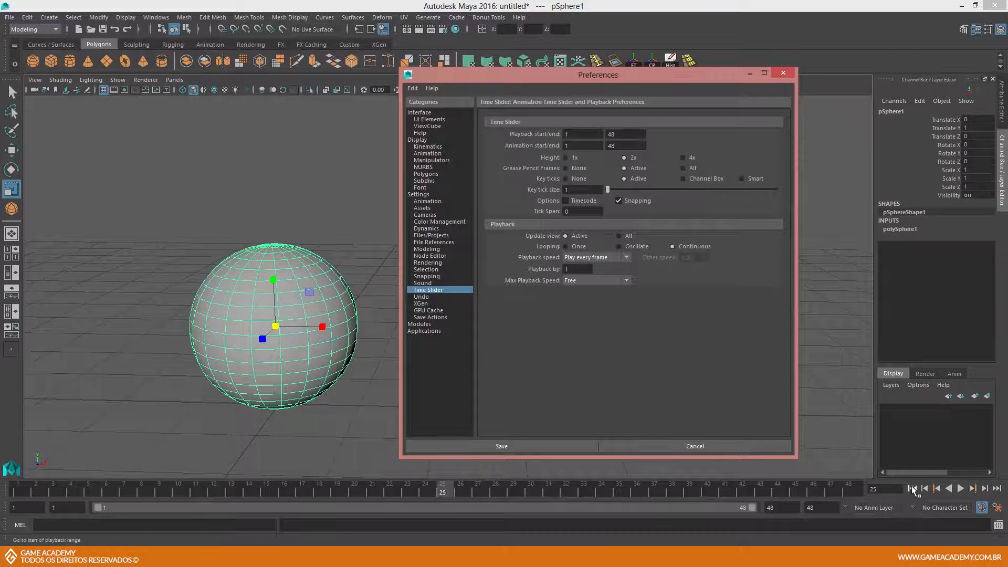
{"action": "left_click", "coordinate": [960, 488]}
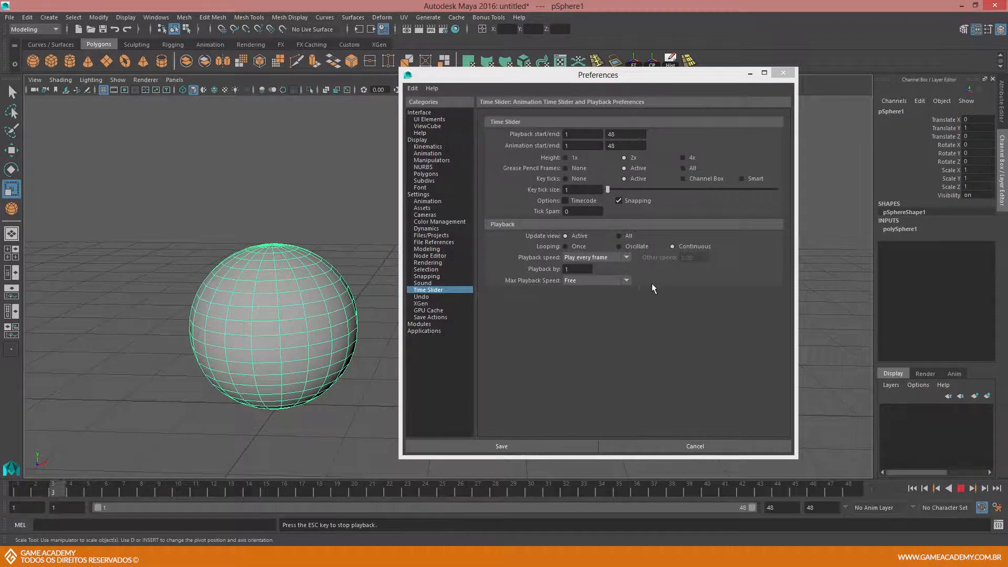
{"action": "left_click", "coordinate": [960, 488]}
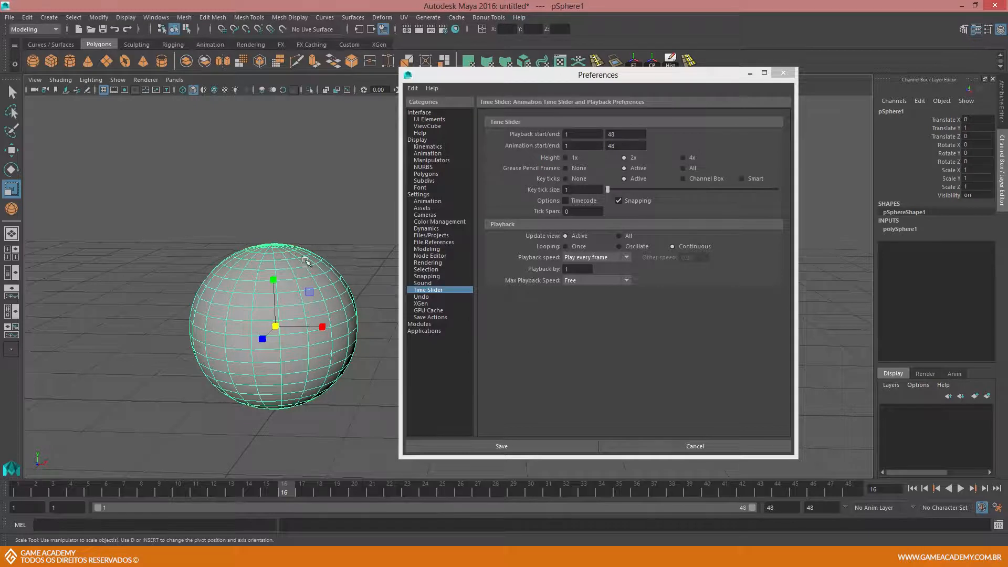
- Set the playback speed to Real-time [24 fps], test the playback and rewind to frame 1
{"action": "left_click", "coordinate": [596, 257]}
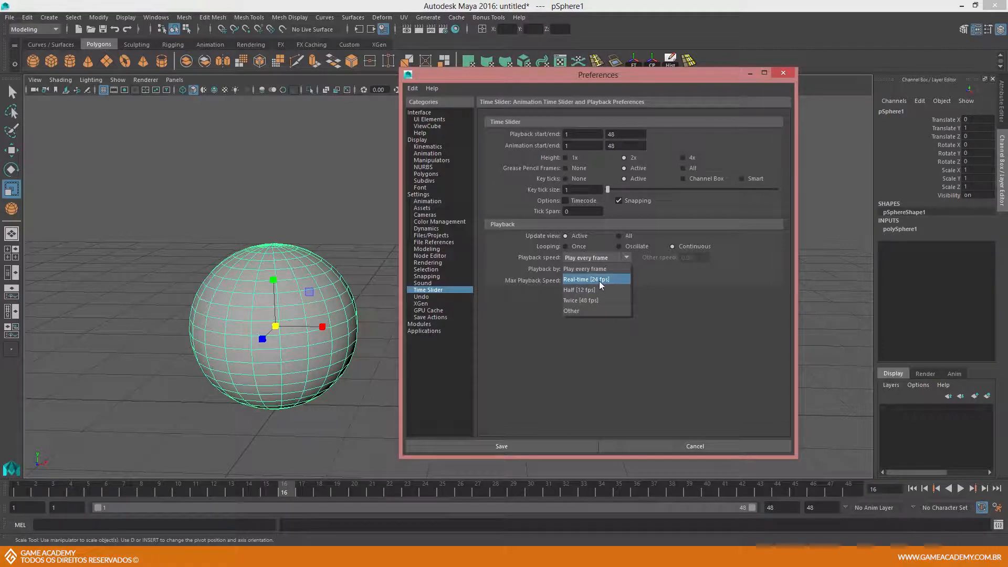
{"action": "left_click", "coordinate": [599, 280]}
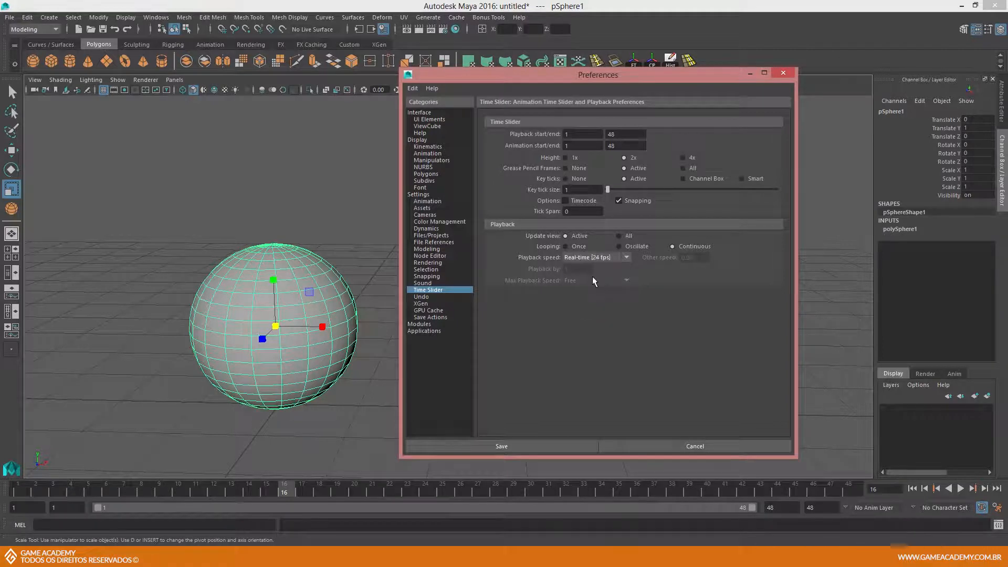
{"action": "left_click", "coordinate": [960, 489]}
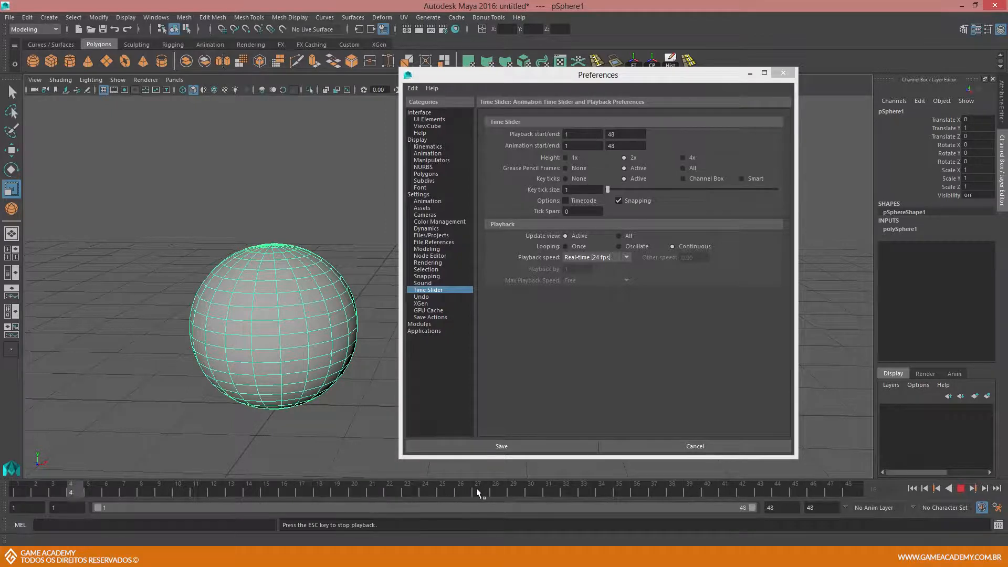
{"action": "left_click", "coordinate": [961, 489]}
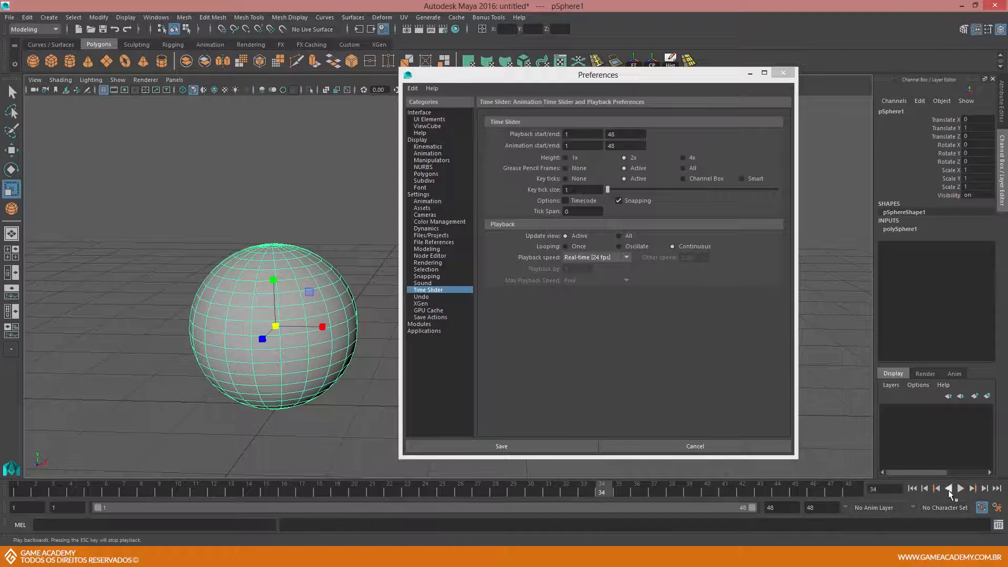
{"action": "left_click", "coordinate": [912, 489]}
- Compare the 1x, 2x and 4x time slider heights and set the height to 2x
{"action": "left_click_drag", "start_coordinate": [656, 75], "coordinate": [698, 71]}
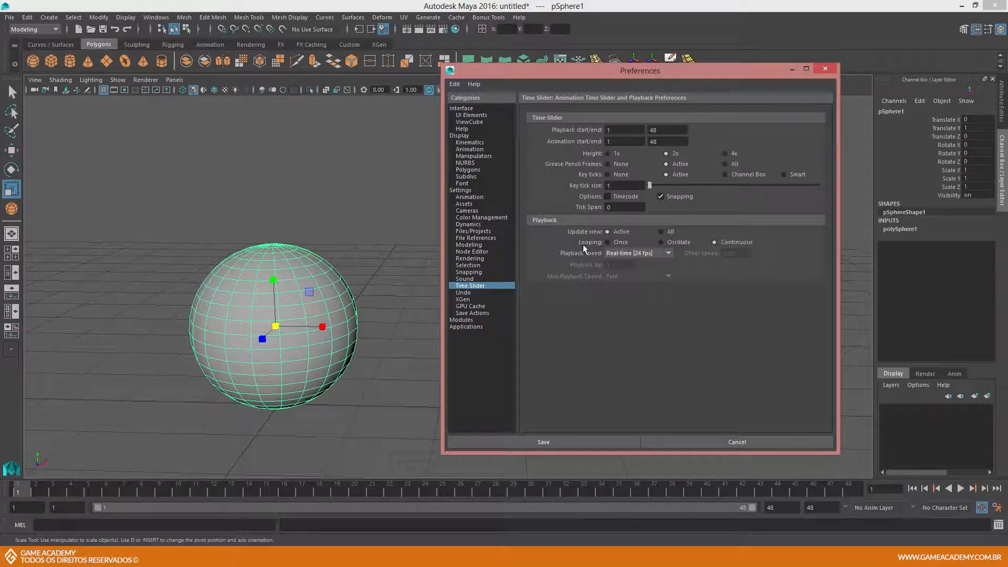
{"action": "left_click", "coordinate": [618, 154]}
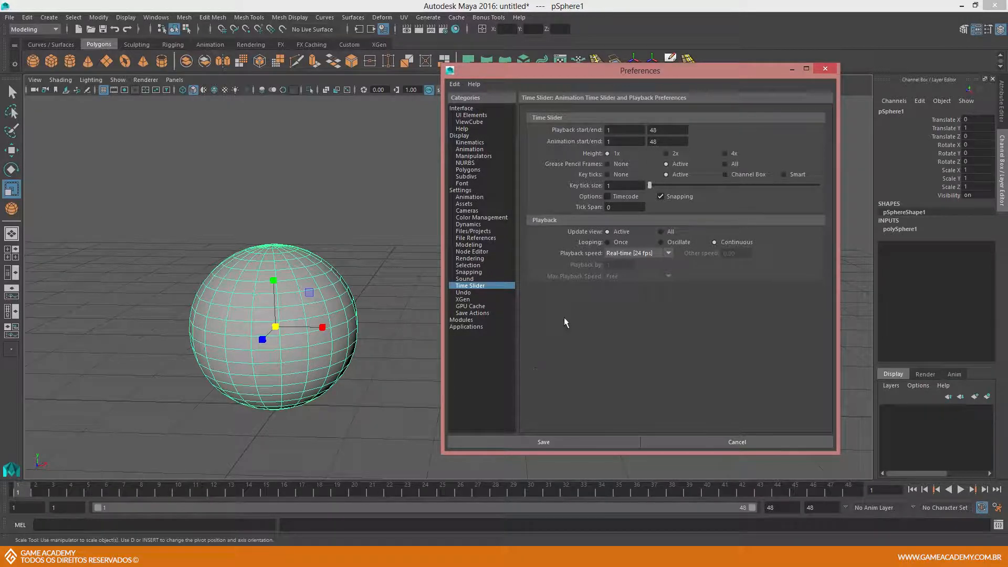
{"action": "left_click", "coordinate": [667, 153]}
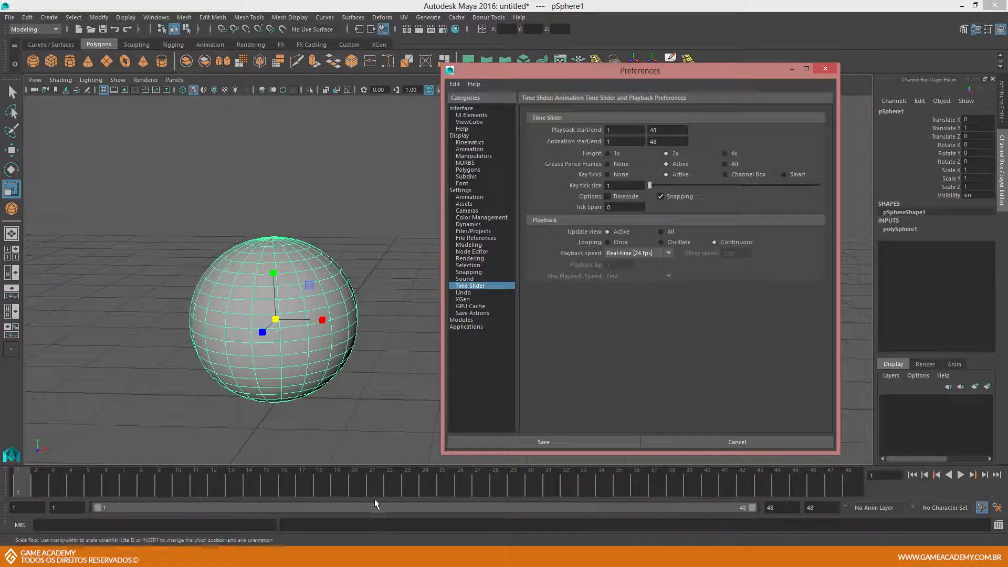
{"action": "left_click", "coordinate": [725, 154]}
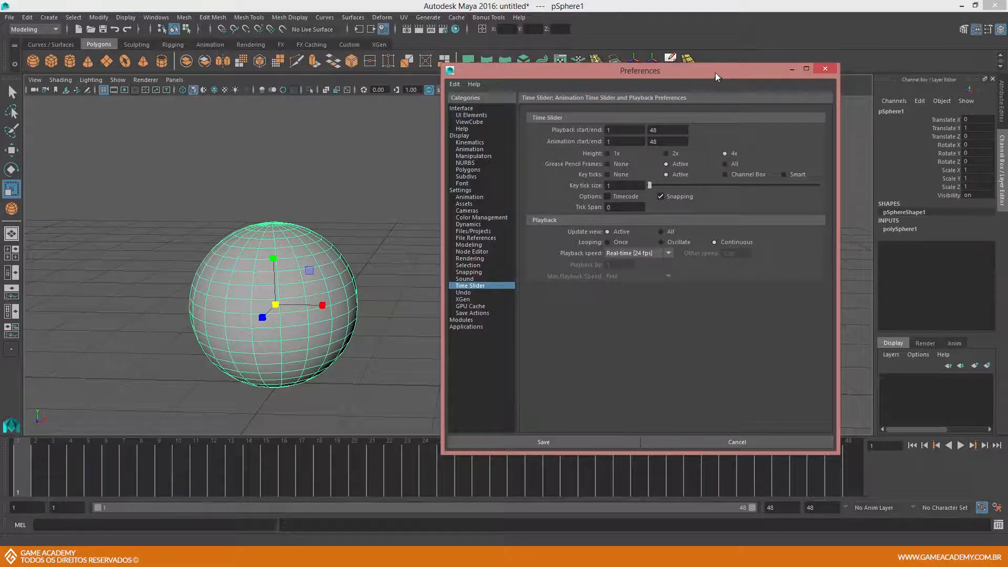
{"action": "left_click_drag", "start_coordinate": [711, 73], "coordinate": [755, 50]}
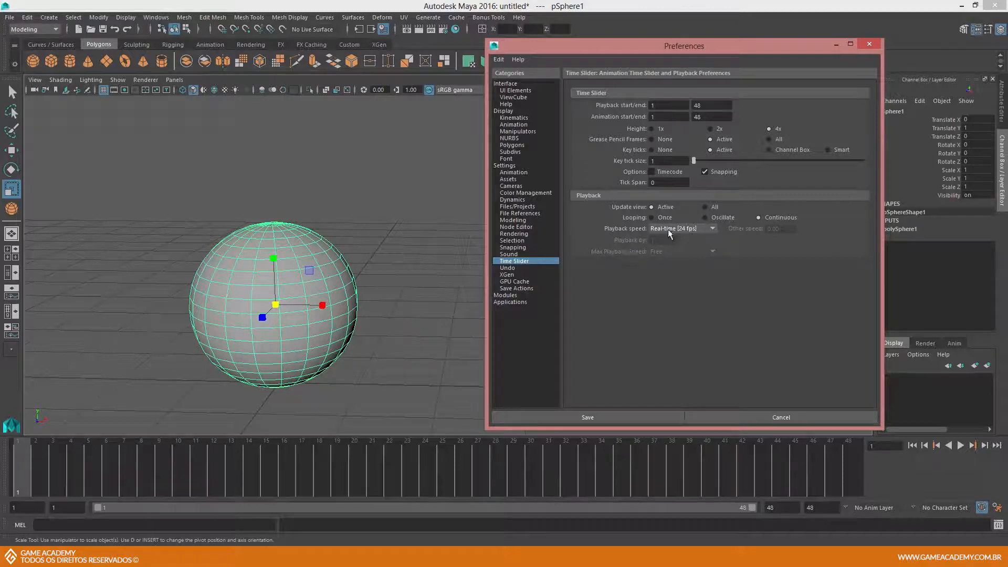
{"action": "left_click", "coordinate": [712, 130]}
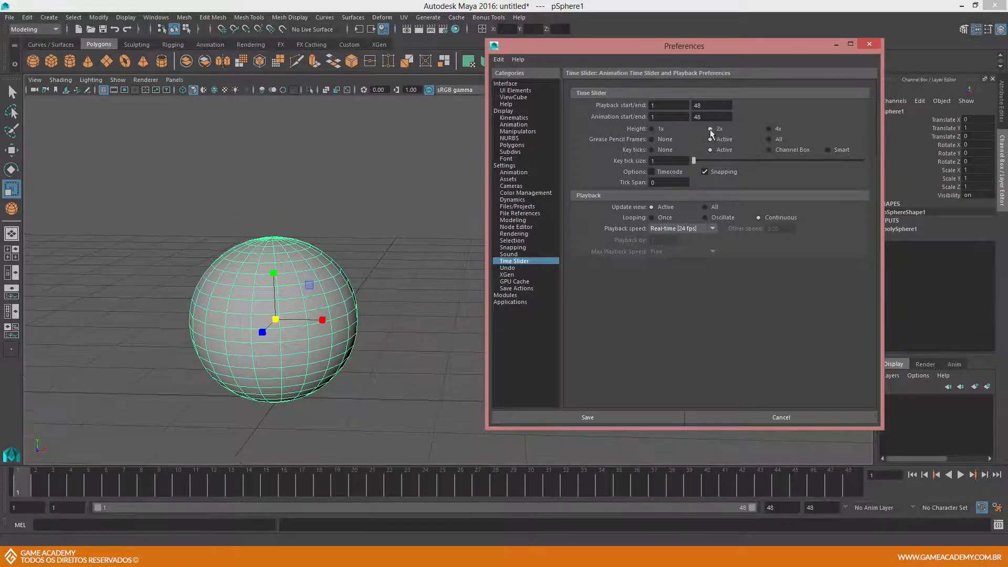
{"action": "left_click", "coordinate": [658, 127]}
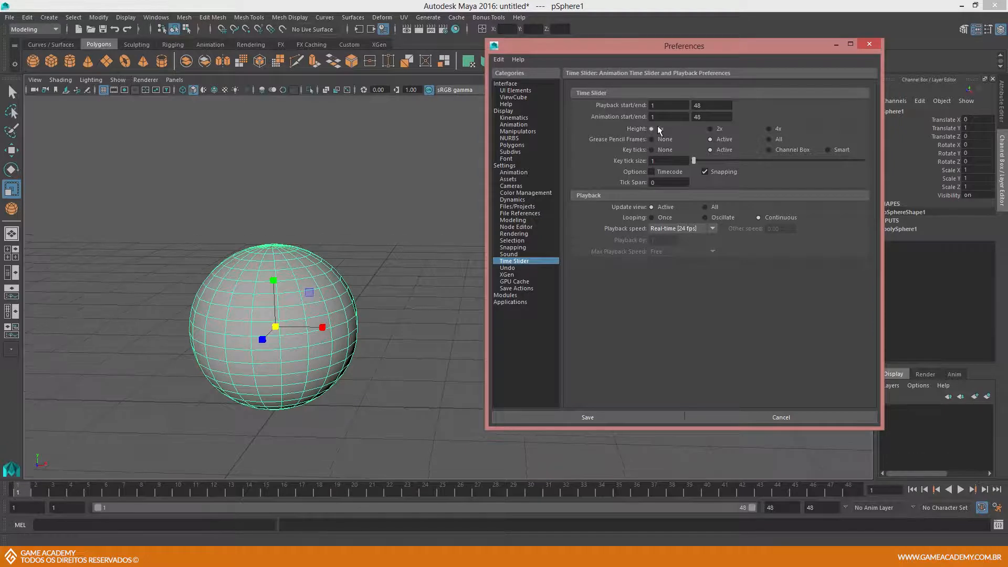
{"action": "left_click", "coordinate": [712, 130]}
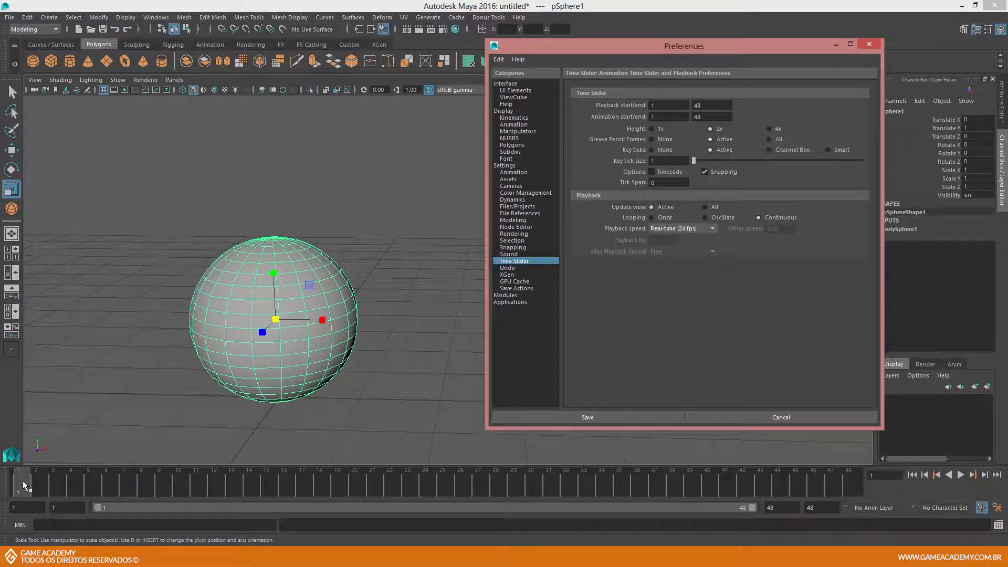
- Scrub the timeline through frames 12, 24 and 48 with timecode display on, and turn timecode off back at frame 1
{"action": "mouse_move", "coordinate": [23, 482]}
{"action": "left_mouse_down"}
{"action": "mouse_move", "coordinate": [283, 493]}
{"action": "mouse_move", "coordinate": [13, 482]}
{"action": "left_mouse_up"}
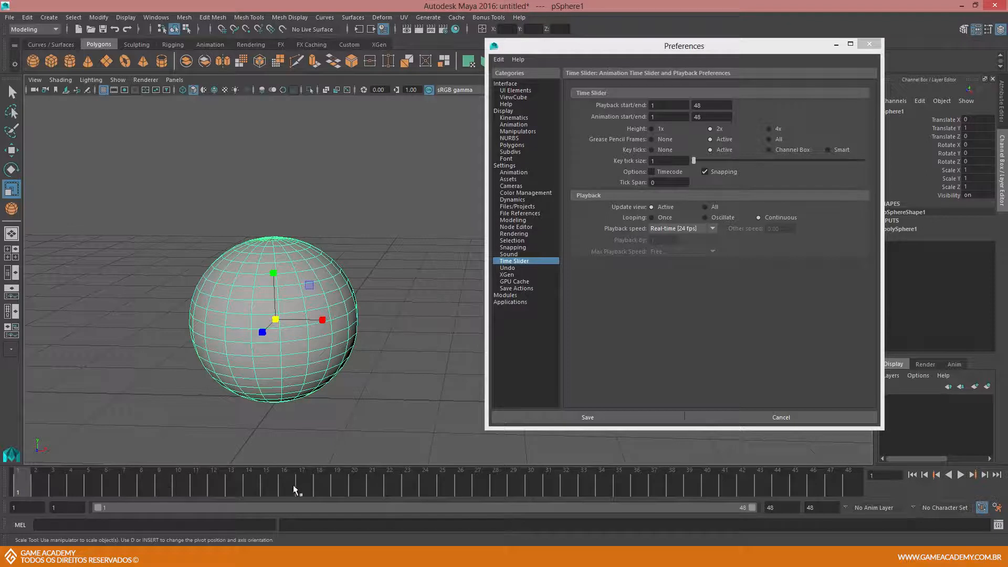
{"action": "left_click", "coordinate": [220, 491]}
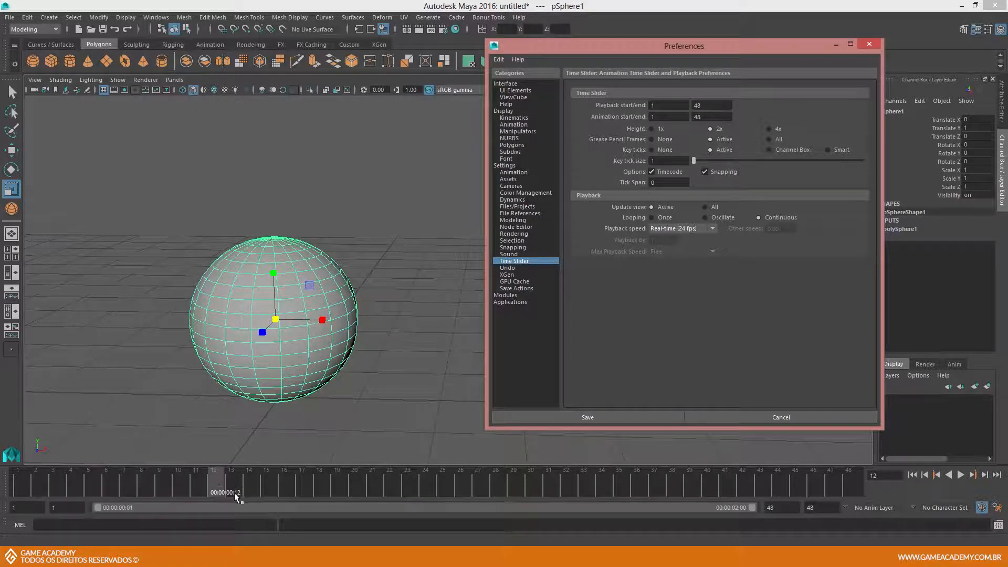
{"action": "left_click_drag", "start_coordinate": [223, 492], "coordinate": [320, 478]}
{"action": "left_click_drag", "start_coordinate": [417, 477], "coordinate": [426, 474]}
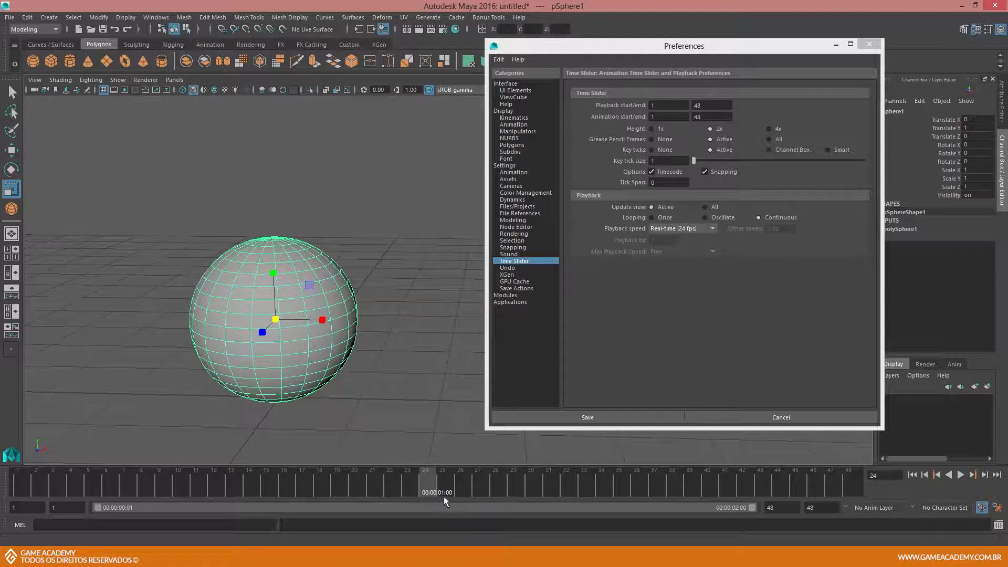
{"action": "left_click_drag", "start_coordinate": [423, 491], "coordinate": [852, 494]}
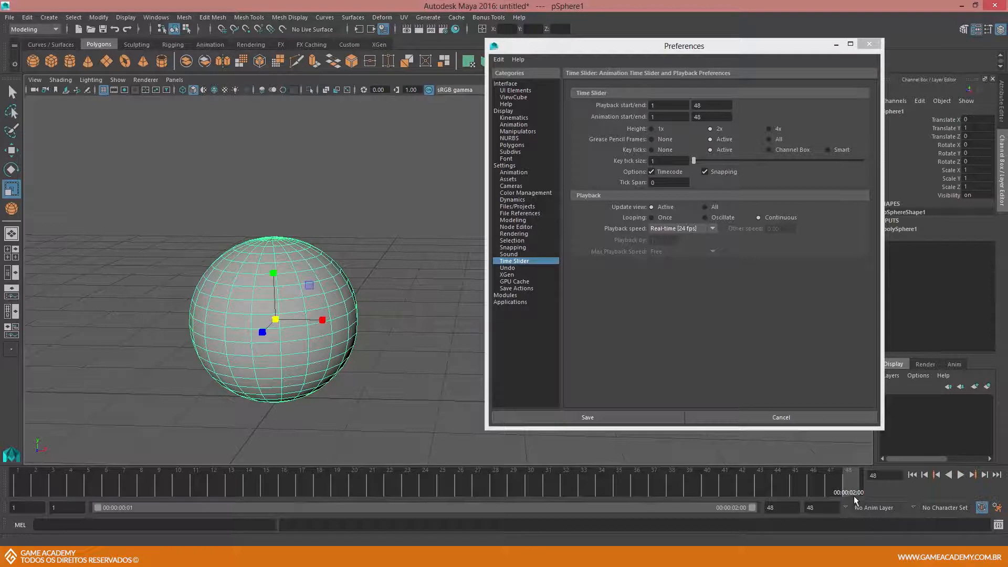
{"action": "left_click_drag", "start_coordinate": [294, 483], "coordinate": [24, 480]}
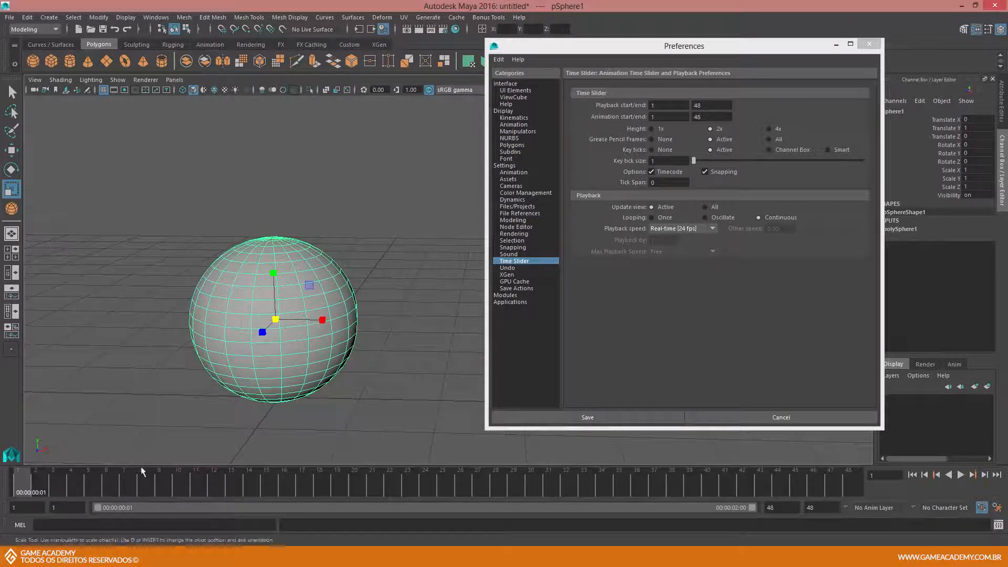
{"action": "left_click", "coordinate": [652, 172]}
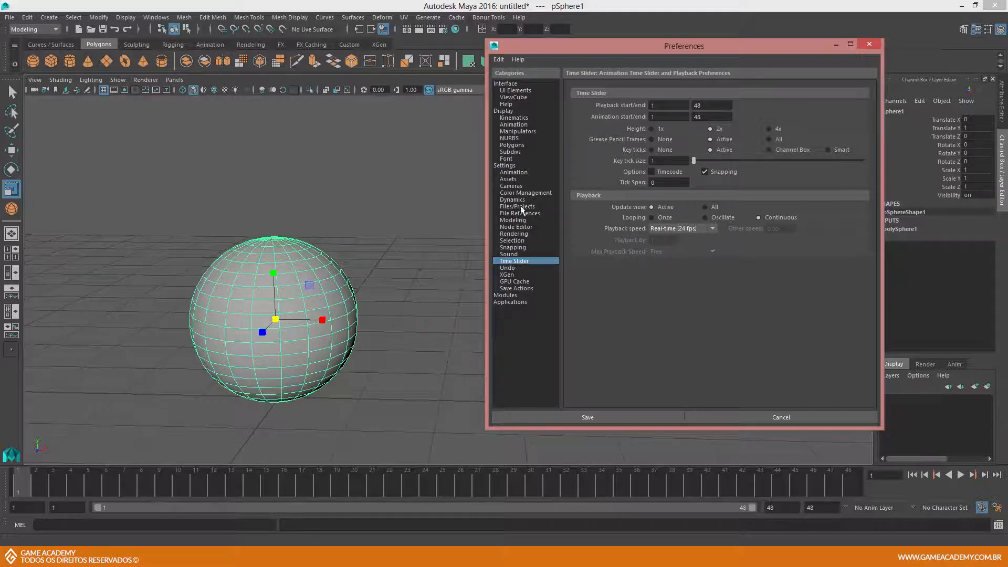
- Browse the frame rates for the time working unit in the general settings and choose Film (24 fps)
{"action": "left_click", "coordinate": [510, 173]}
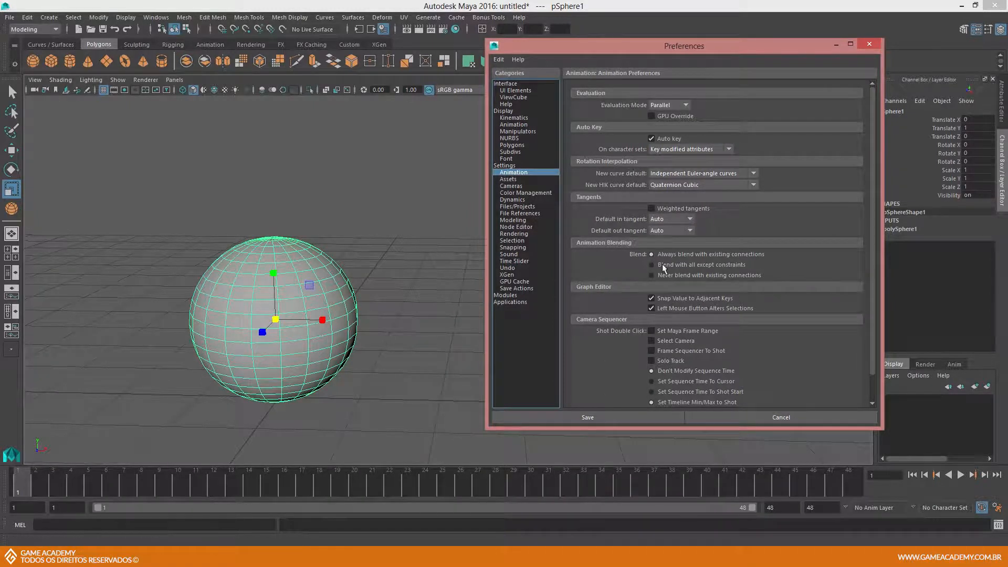
{"action": "left_click", "coordinate": [510, 166]}
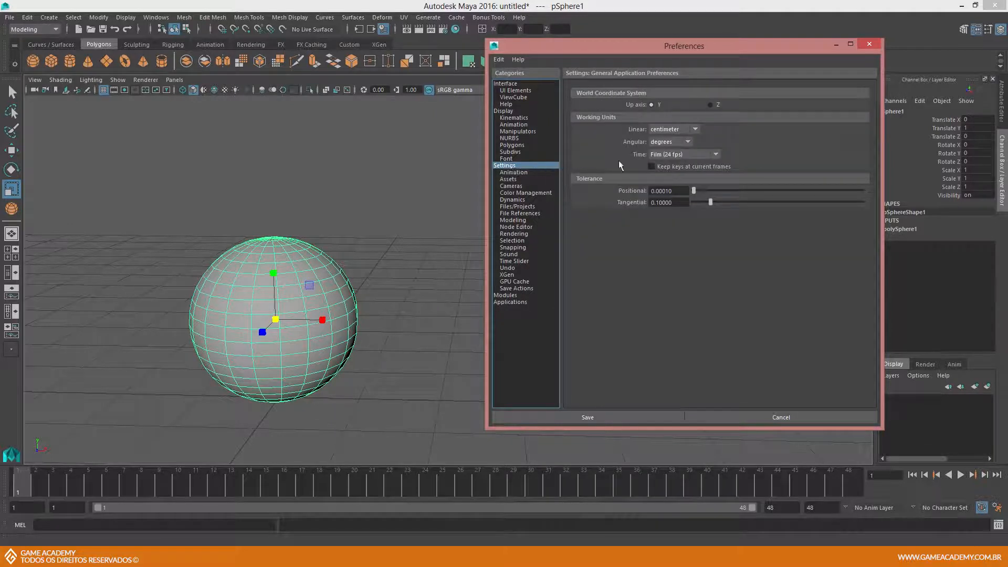
{"action": "left_click", "coordinate": [685, 154]}
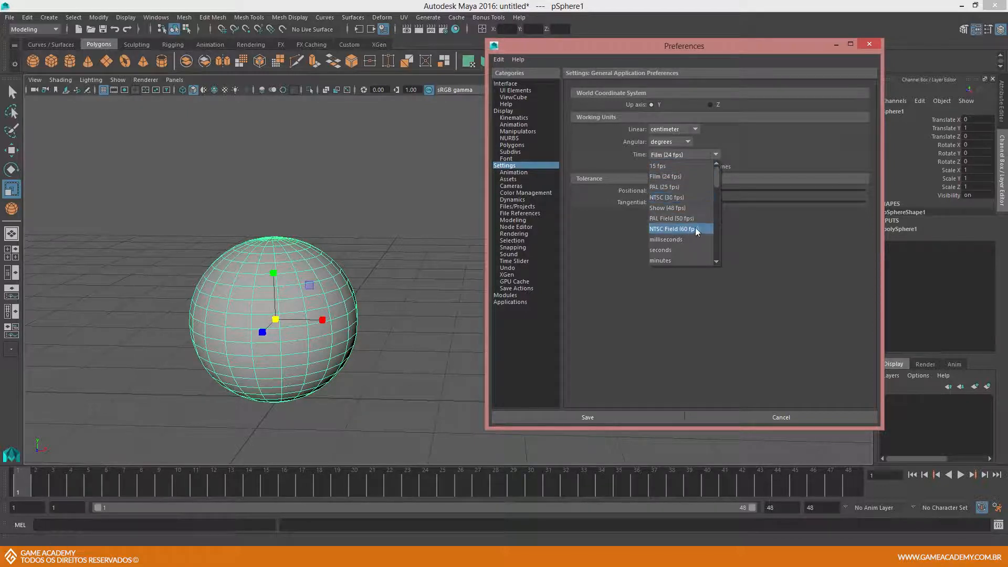
{"action": "left_click_drag", "start_coordinate": [717, 181], "coordinate": [715, 256]}
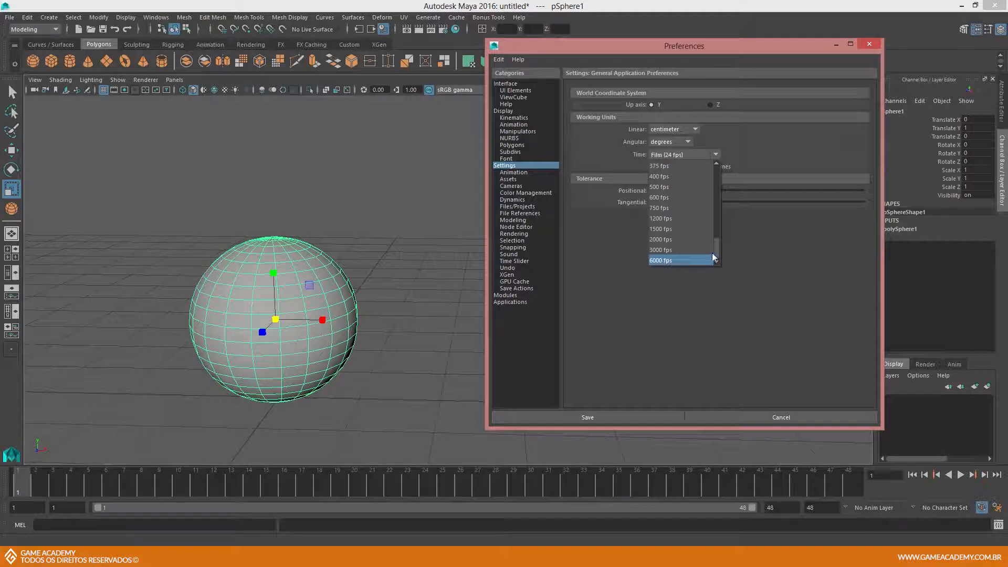
{"action": "left_click_drag", "start_coordinate": [717, 246], "coordinate": [722, 171]}
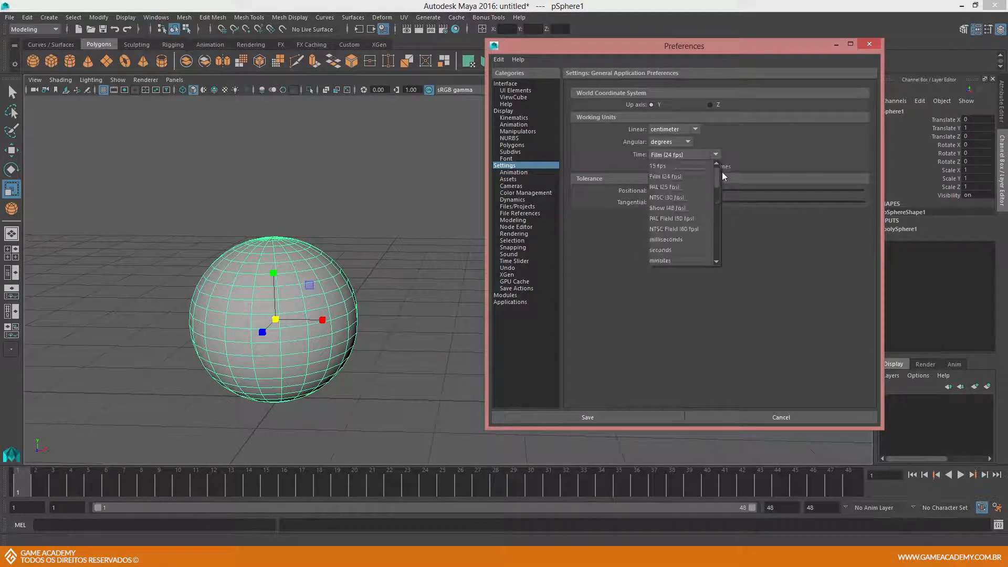
{"action": "left_click", "coordinate": [676, 178]}
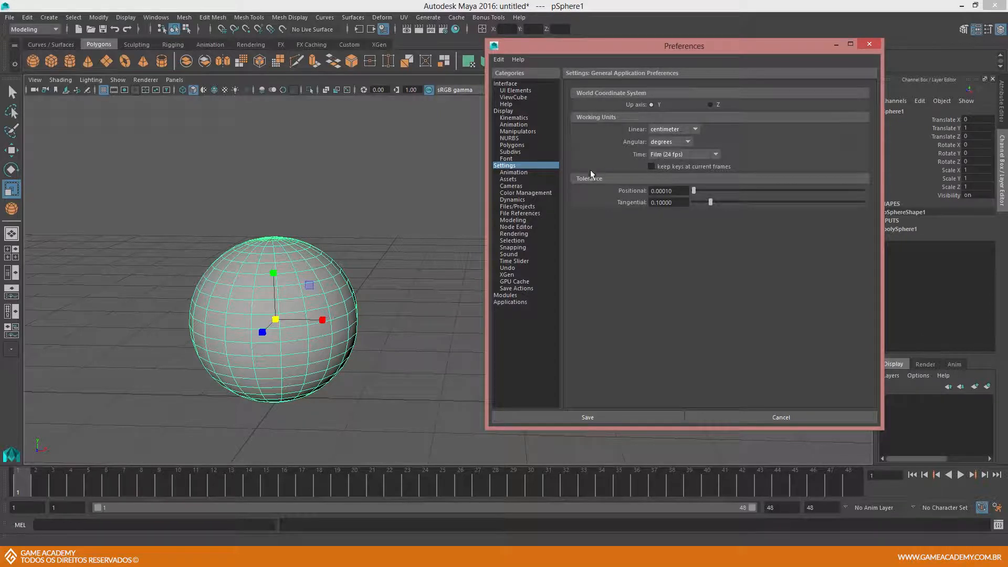
- Set the default in and out tangents to Auto in the Animation preferences and save the preferences
{"action": "left_click", "coordinate": [525, 172]}
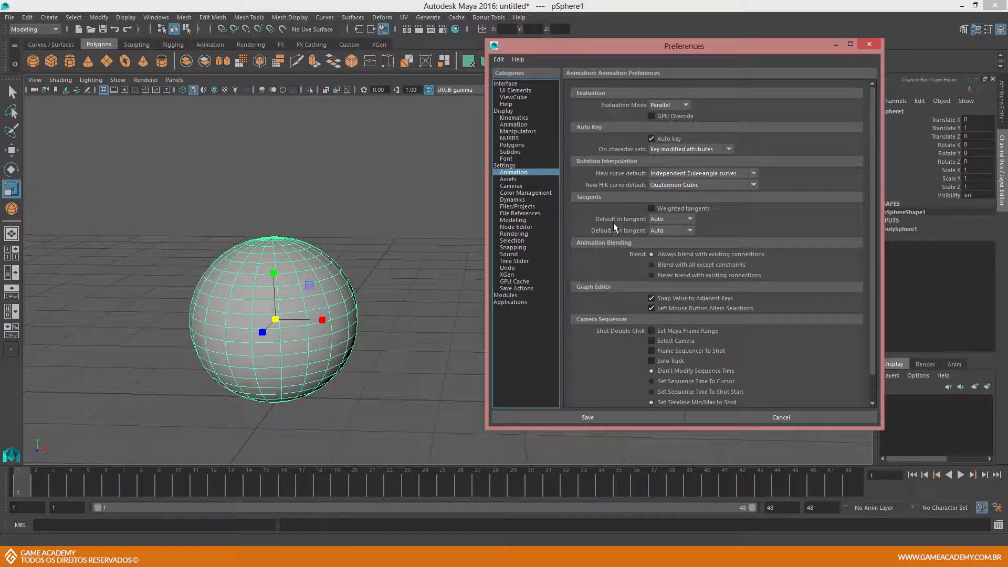
{"action": "left_click", "coordinate": [665, 219]}
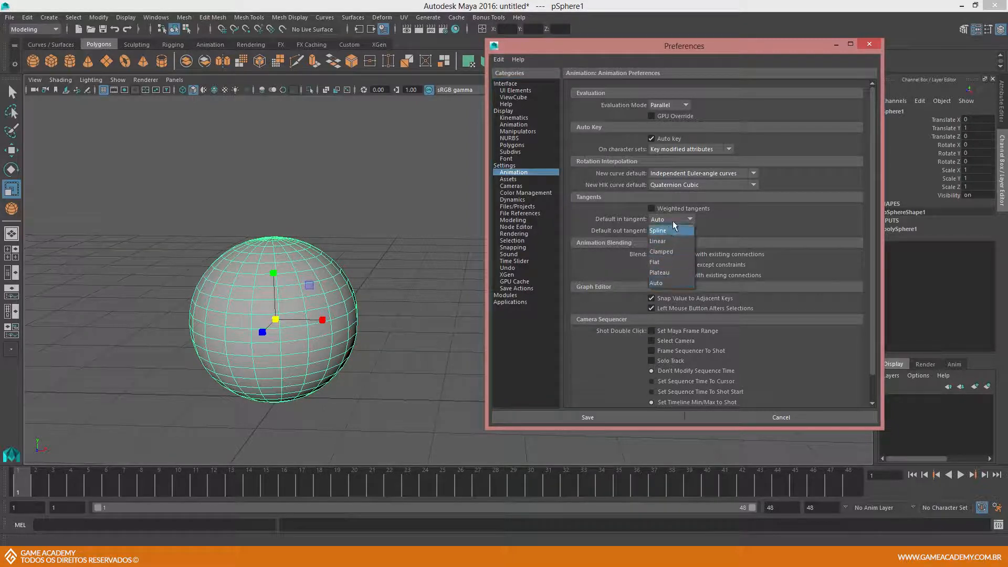
{"action": "left_click", "coordinate": [674, 222]}
{"action": "left_click", "coordinate": [675, 232]}
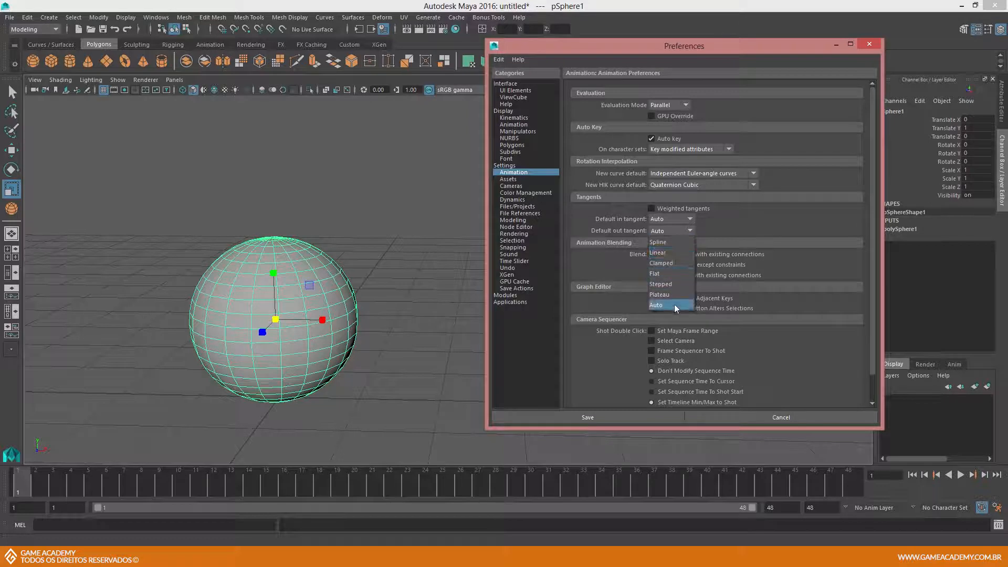
{"action": "left_click", "coordinate": [691, 230]}
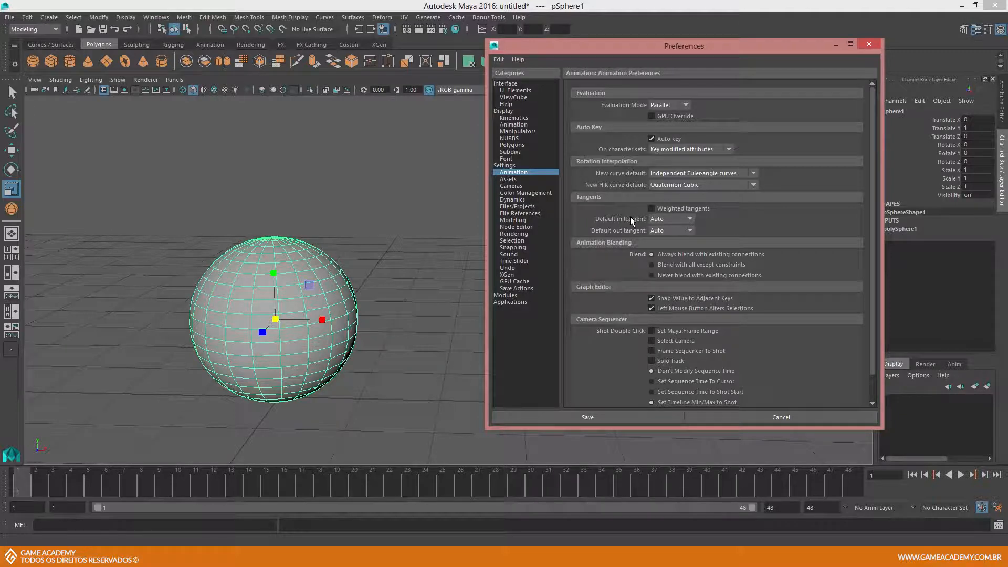
{"action": "left_click", "coordinate": [664, 219]}
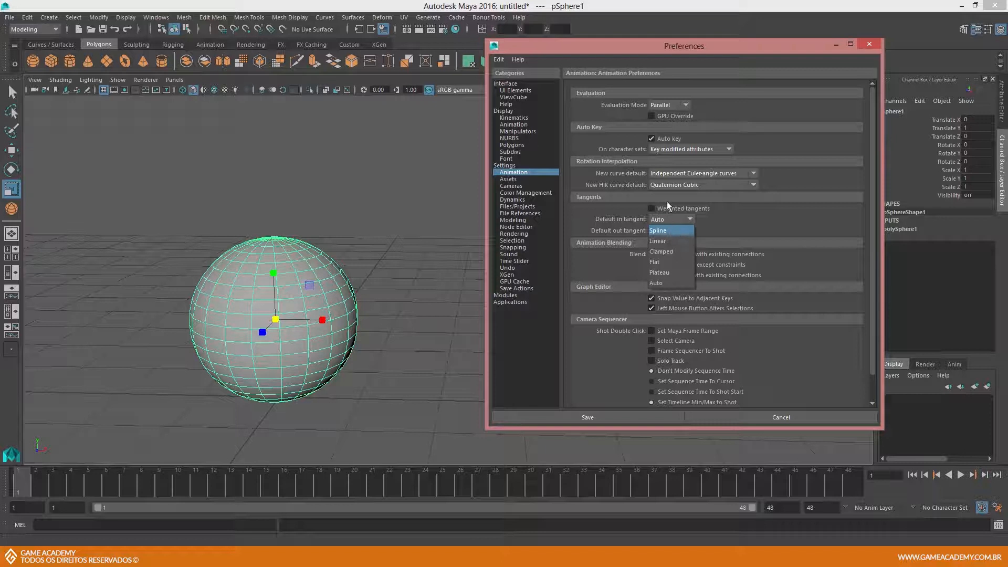
{"action": "left_click", "coordinate": [663, 285]}
{"action": "left_click", "coordinate": [667, 231]}
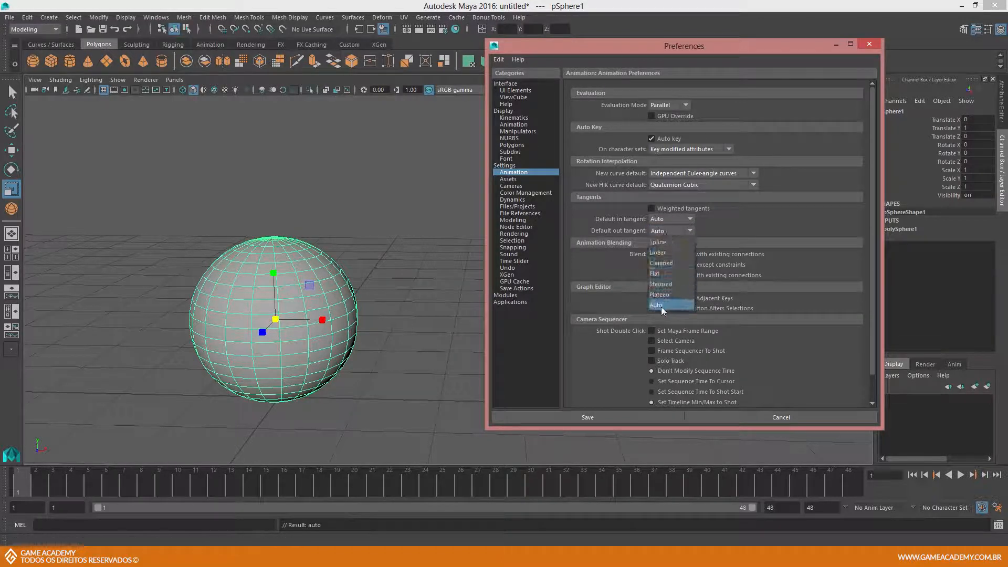
{"action": "left_click", "coordinate": [663, 304]}
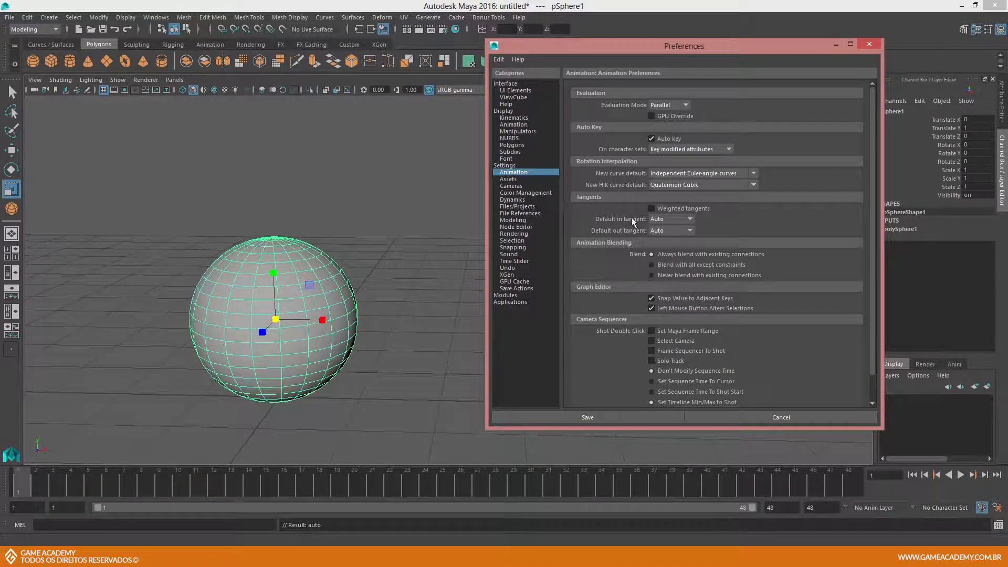
{"action": "left_click", "coordinate": [584, 422]}
- Move the sphere along the negative X axis to about -6.8 with the Move tool
{"action": "middle_click_drag", "start_coordinate": [326, 307], "coordinate": [489, 296], "text": "alt"}
{"action": "mouse_move", "coordinate": [449, 313]}
{"action": "left_mouse_down", "text": "alt"}
{"action": "mouse_move", "coordinate": [476, 315]}
{"action": "mouse_move", "coordinate": [440, 312]}
{"action": "left_mouse_up", "text": "alt"}
{"action": "right_click_drag", "start_coordinate": [506, 308], "coordinate": [463, 268], "text": "alt"}
{"action": "left_click_drag", "start_coordinate": [463, 268], "coordinate": [467, 266], "text": "alt"}
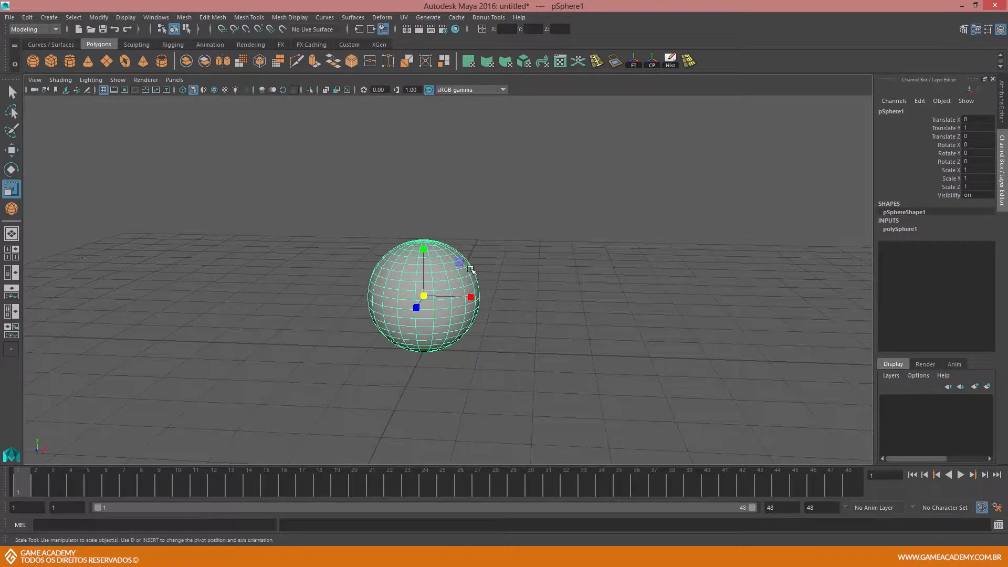
{"action": "left_click_drag", "start_coordinate": [497, 294], "coordinate": [471, 289], "text": "alt"}
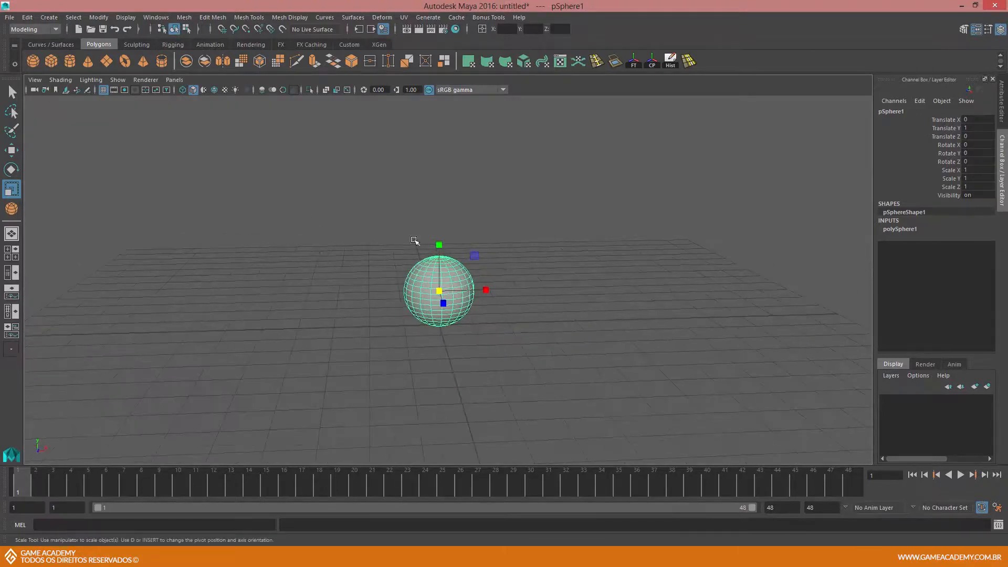
{"action": "left_click_drag", "start_coordinate": [419, 314], "coordinate": [393, 313], "text": "alt"}
{"action": "left_click_drag", "start_coordinate": [284, 286], "coordinate": [342, 286], "text": "alt"}
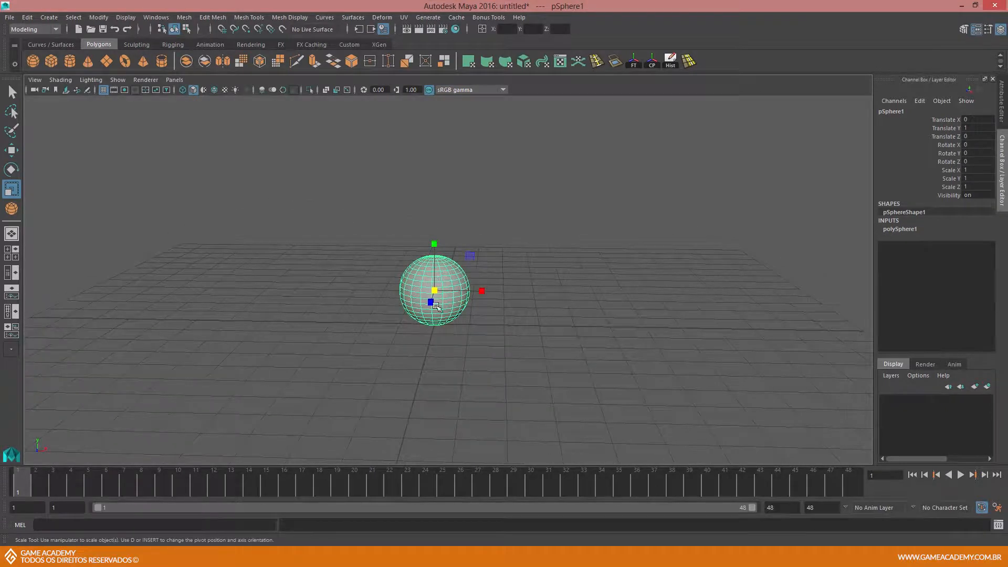
{"action": "key", "text": "w"}
{"action": "left_click_drag", "start_coordinate": [485, 312], "coordinate": [441, 298], "text": "alt"}
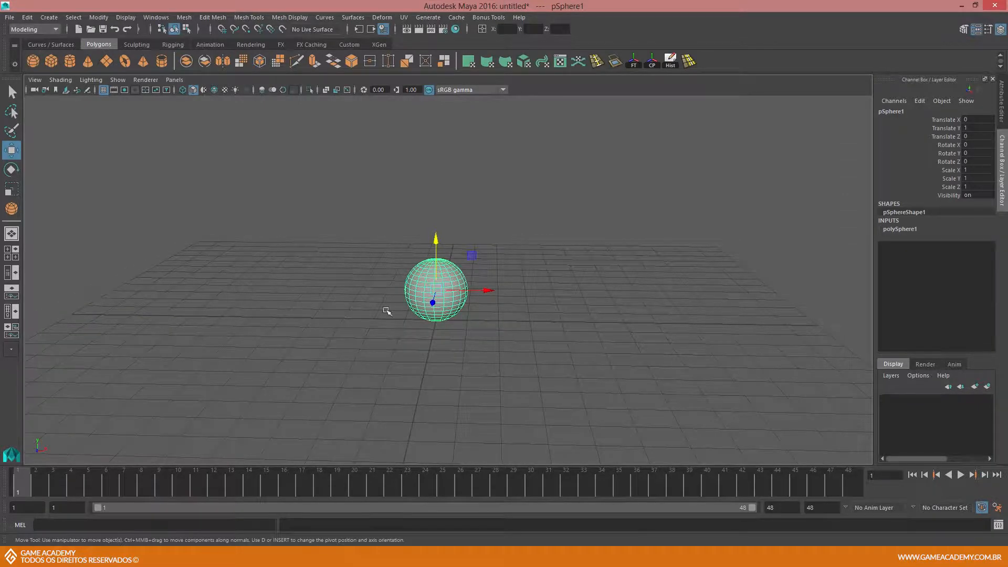
{"action": "left_click_drag", "start_coordinate": [481, 291], "coordinate": [273, 288]}
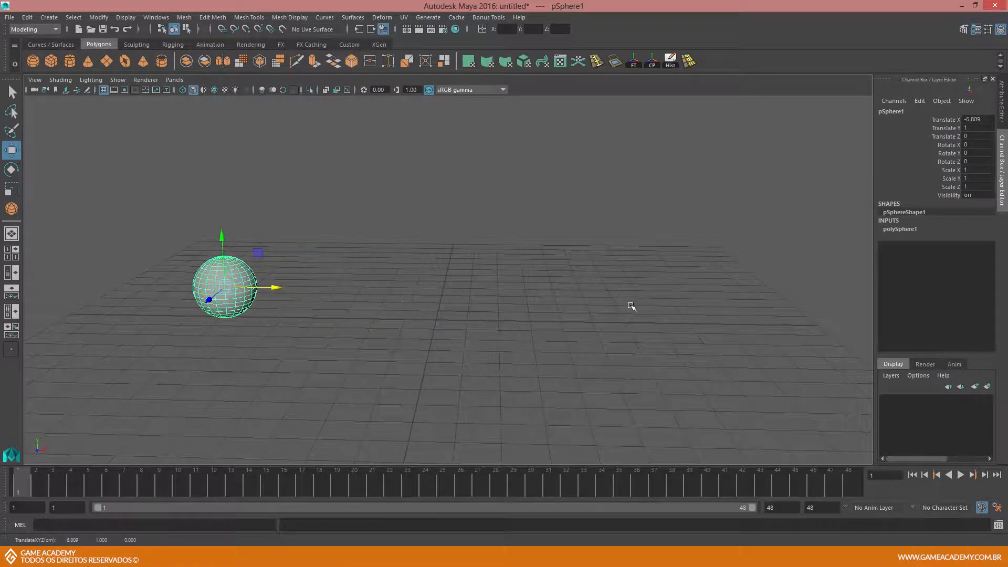
{"action": "left_click_drag", "start_coordinate": [502, 302], "coordinate": [457, 286], "text": "alt"}
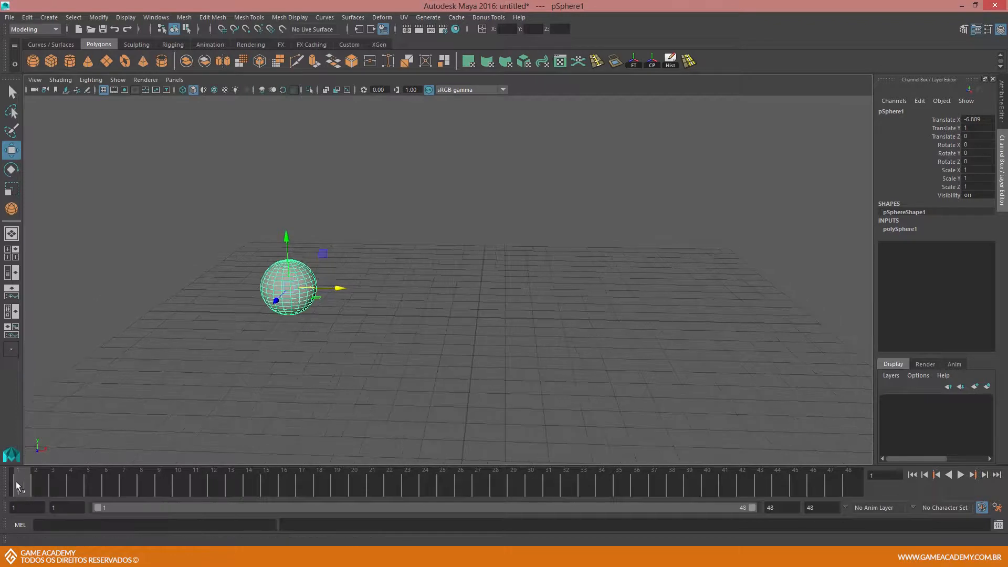
- Play the timeline briefly and return to frame 1
{"action": "key", "text": "alt+v"}
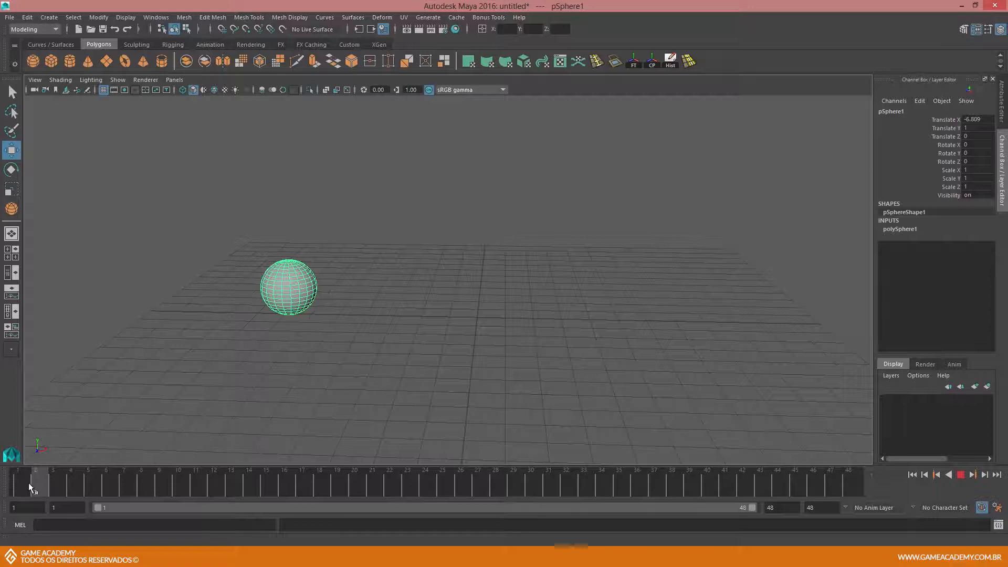
{"action": "left_click", "coordinate": [28, 483]}
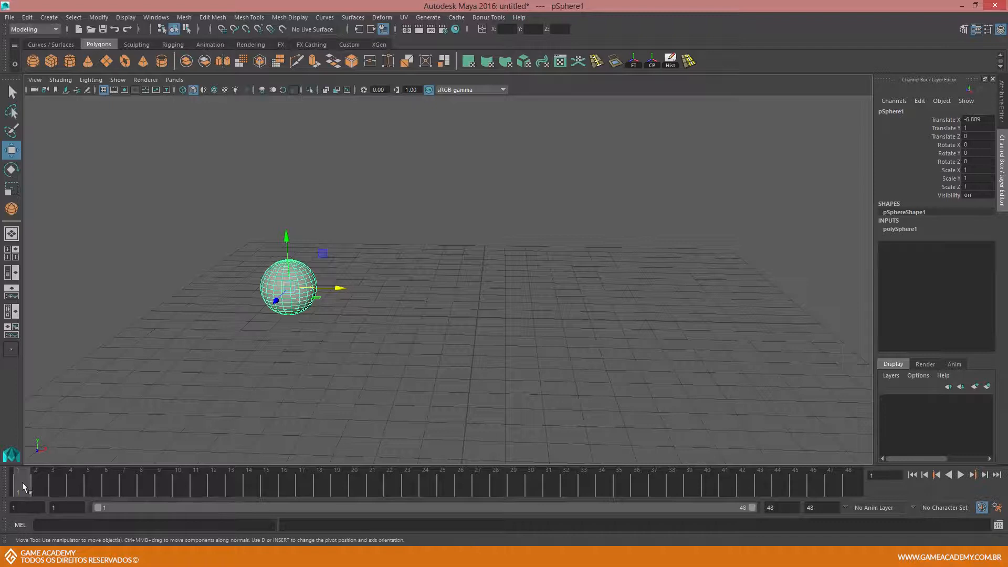
{"action": "mouse_move", "coordinate": [27, 481]}
{"action": "left_mouse_down"}
{"action": "mouse_move", "coordinate": [67, 480]}
{"action": "mouse_move", "coordinate": [24, 490]}
{"action": "left_mouse_up"}
- Shift the sphere to about -7.38 on the X axis and set a key on all its channels at frame 1
{"action": "left_click_drag", "start_coordinate": [387, 303], "coordinate": [381, 299], "text": "alt"}
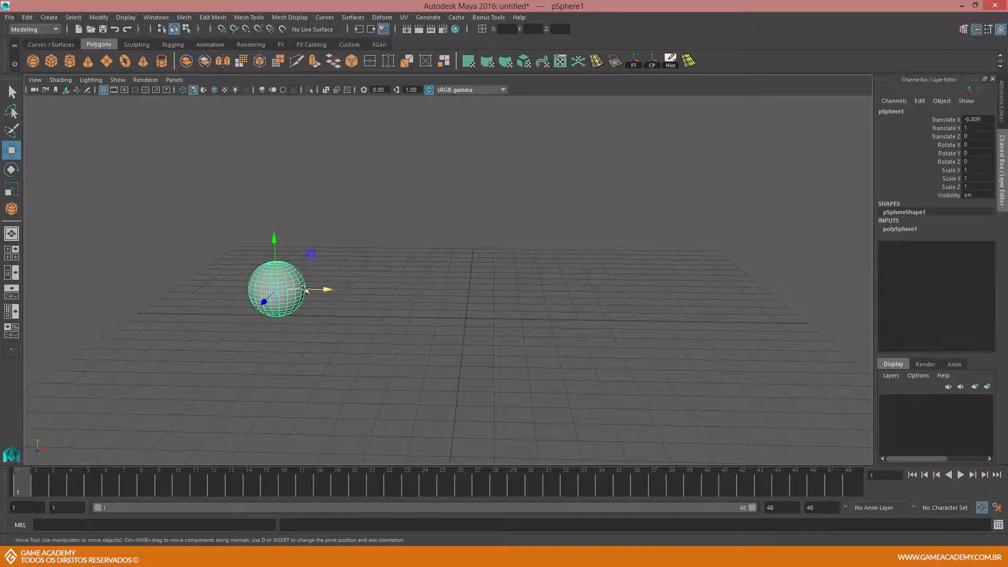
{"action": "left_click_drag", "start_coordinate": [326, 289], "coordinate": [310, 290]}
{"action": "left_click_drag", "start_coordinate": [567, 263], "coordinate": [520, 282], "text": "alt"}
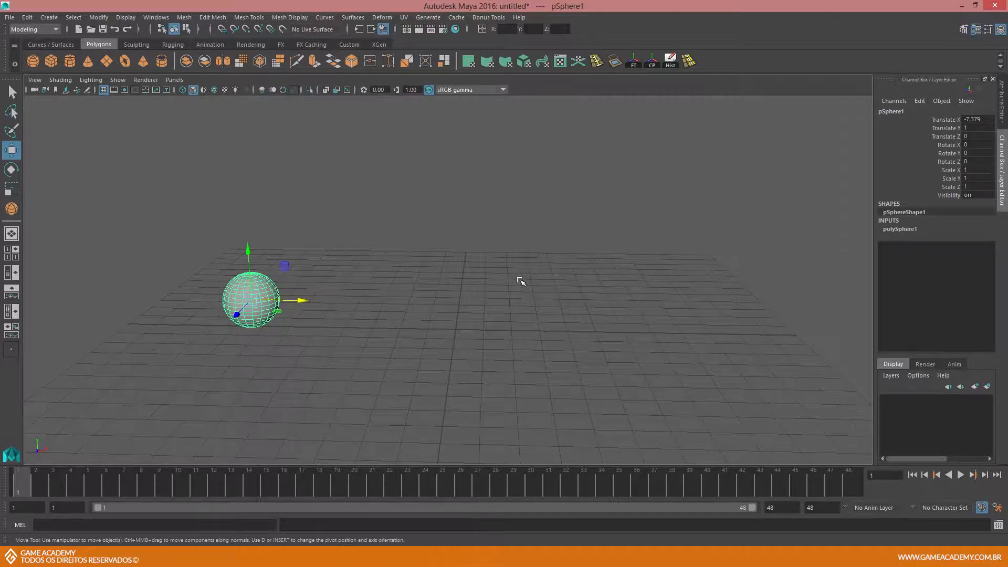
{"action": "key", "text": "s"}
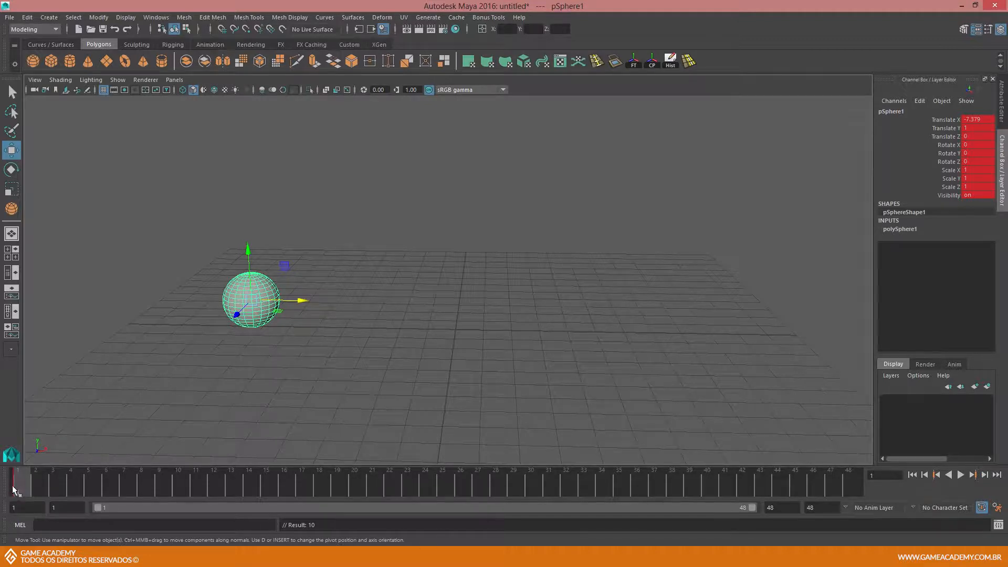
- Check the sphere's channel key colors at frames 5 and 4 against the keyed frame 1
{"action": "left_click_drag", "start_coordinate": [33, 487], "coordinate": [88, 483]}
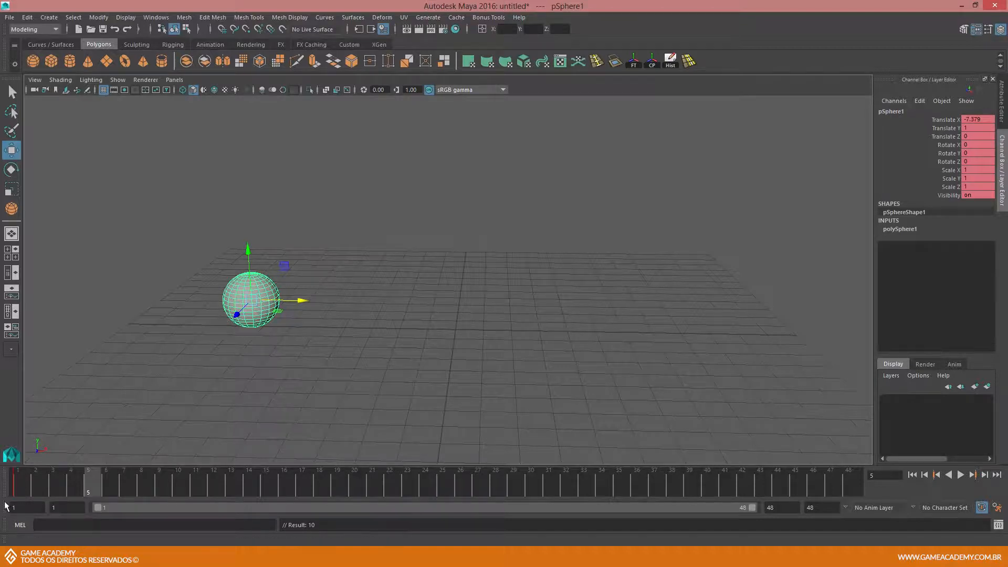
{"action": "left_click", "coordinate": [21, 488]}
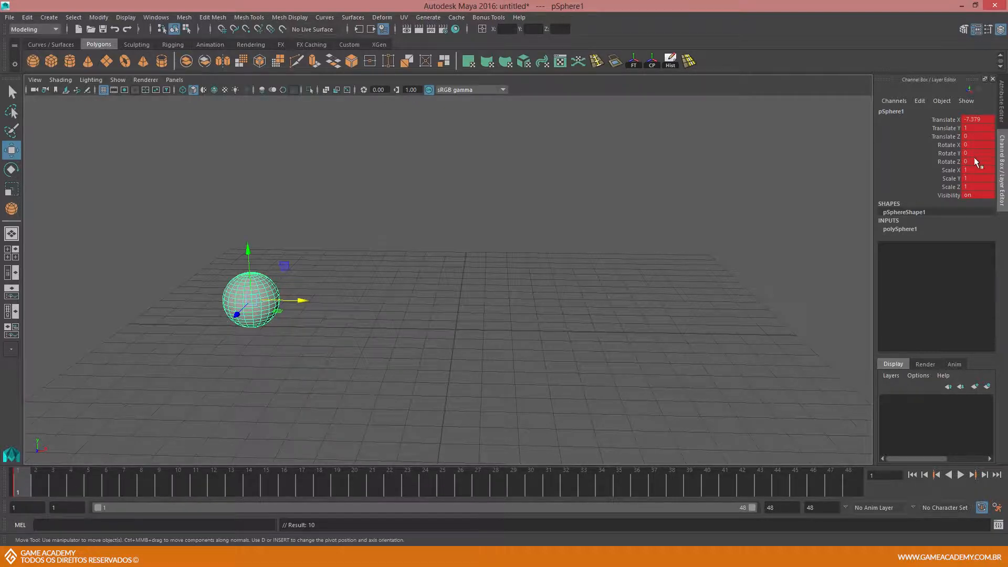
{"action": "left_click", "coordinate": [71, 483]}
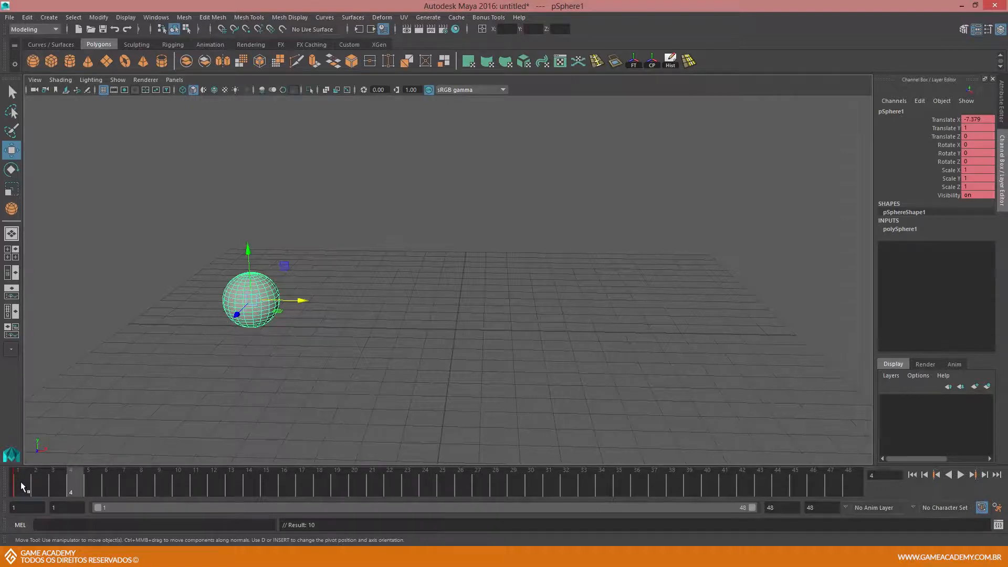
{"action": "left_click", "coordinate": [21, 481]}
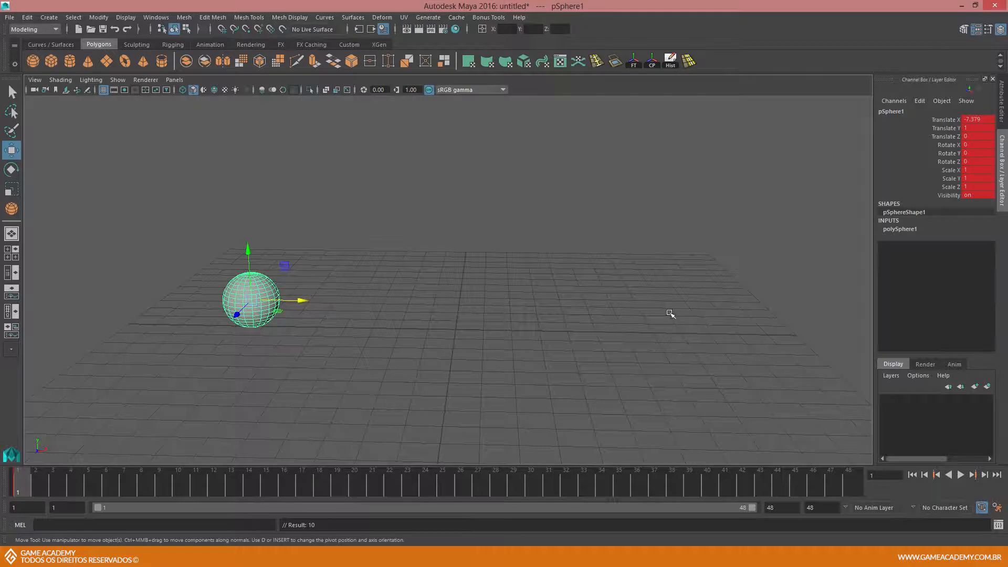
- Move the sphere to about 7.05 on the X axis at frame 24 and key all its channels
{"action": "left_click", "coordinate": [426, 482]}
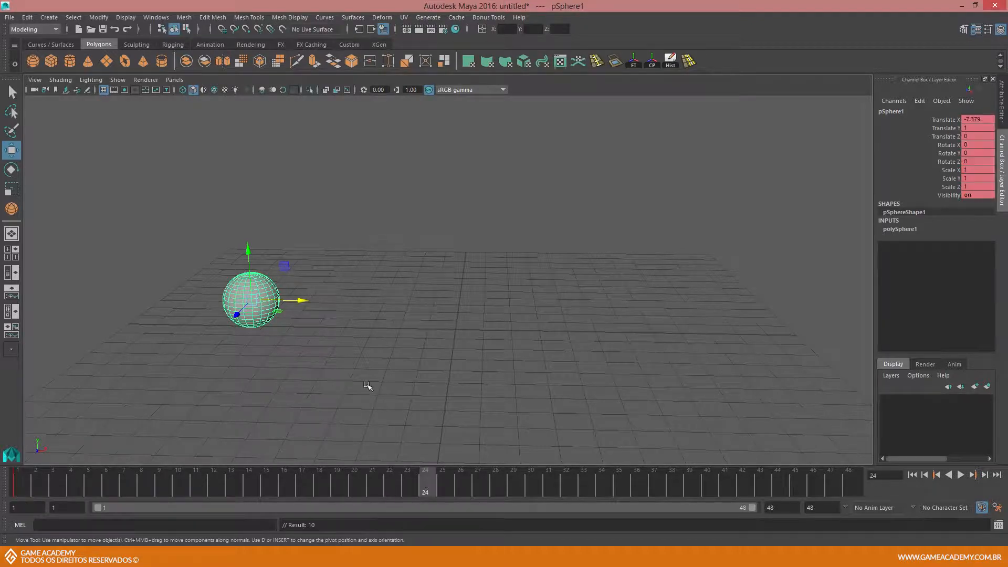
{"action": "left_click_drag", "start_coordinate": [300, 300], "coordinate": [707, 321]}
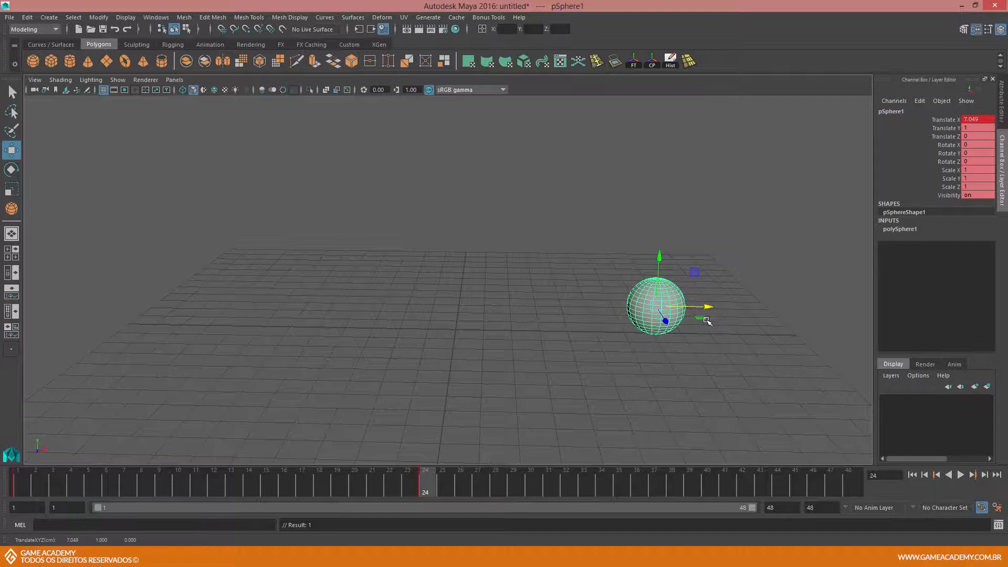
{"action": "key", "text": "s"}
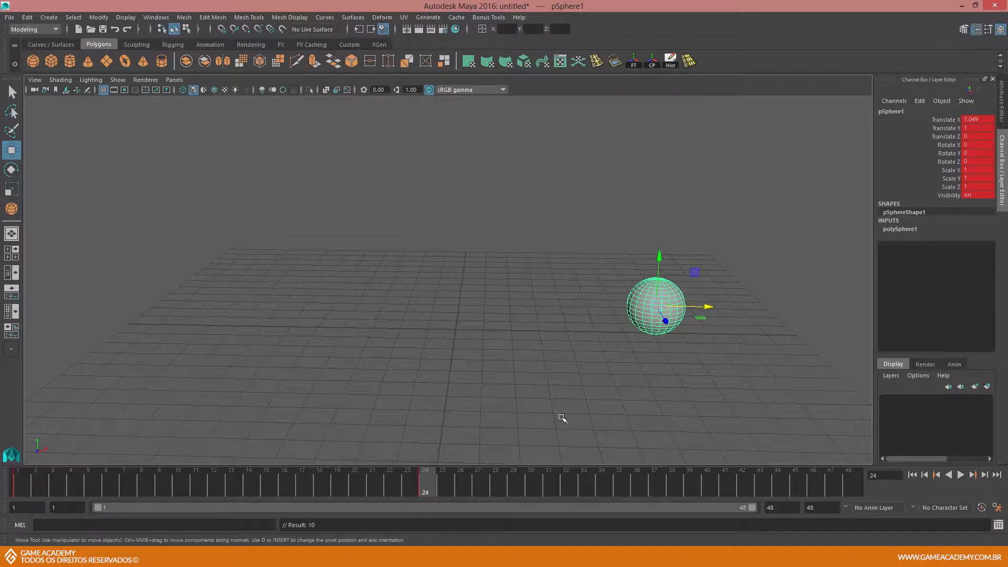
- Compare the sphere's keyed positions at frames 24 and 1, and undo the keys and move made at frame 24
{"action": "left_click", "coordinate": [422, 481]}
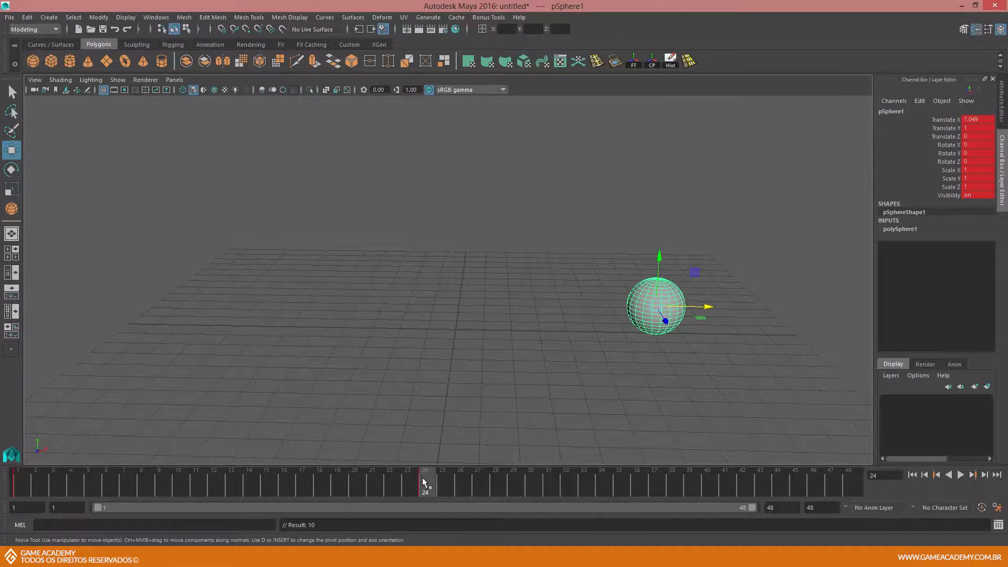
{"action": "left_click", "coordinate": [18, 484]}
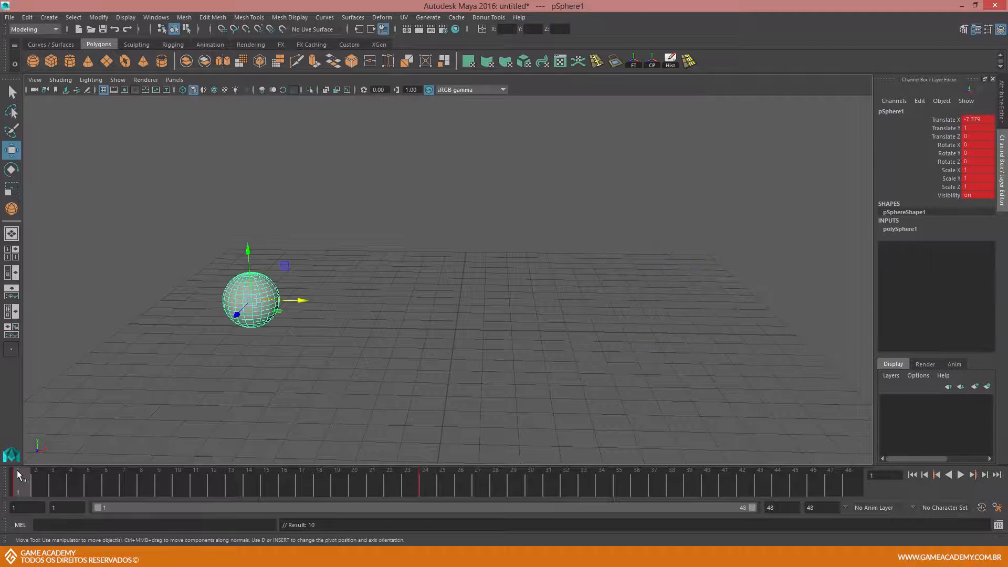
{"action": "left_click", "coordinate": [420, 481]}
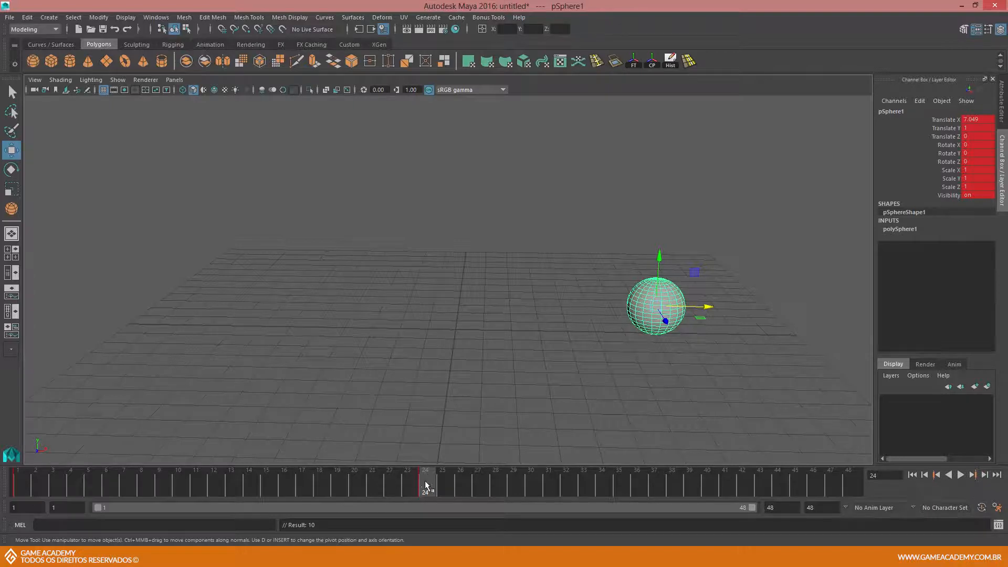
{"action": "key", "text": "ctrl+z"}
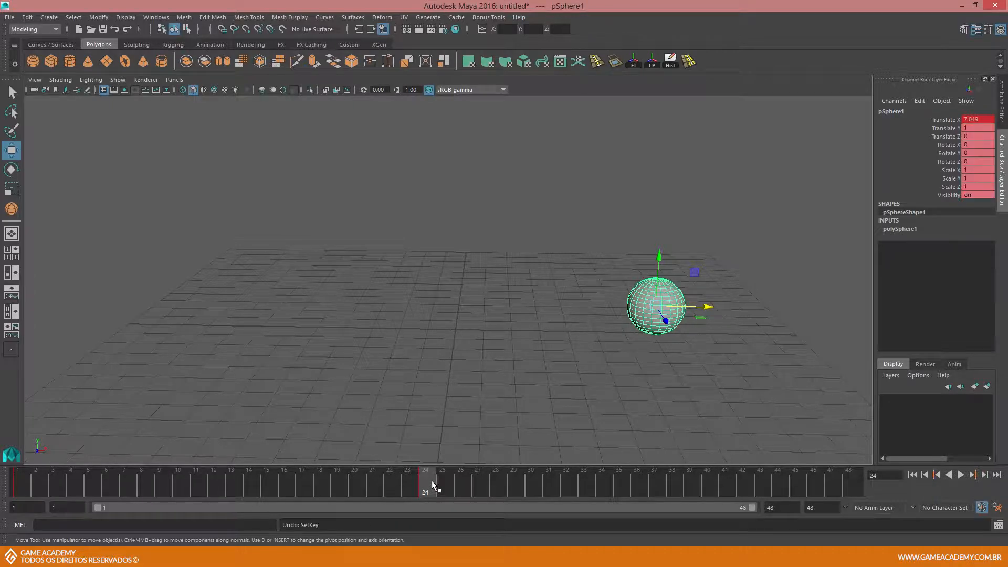
{"action": "key", "text": "ctrl+z"}
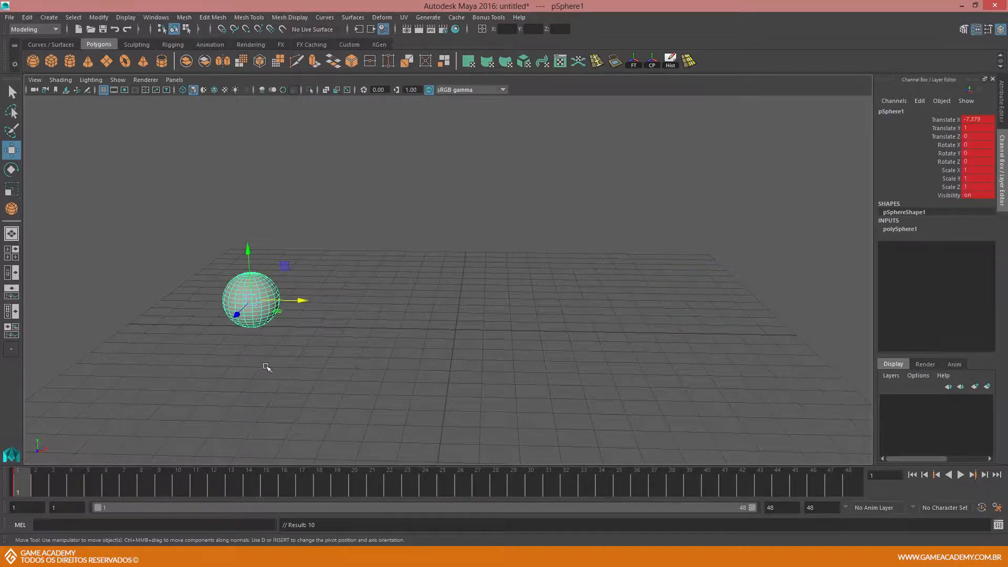
- Move the sphere at frame 1 to about 3.19 on the X axis without keying, and test it by jumping to frame 24 and back
{"action": "left_click_drag", "start_coordinate": [298, 299], "coordinate": [597, 310]}
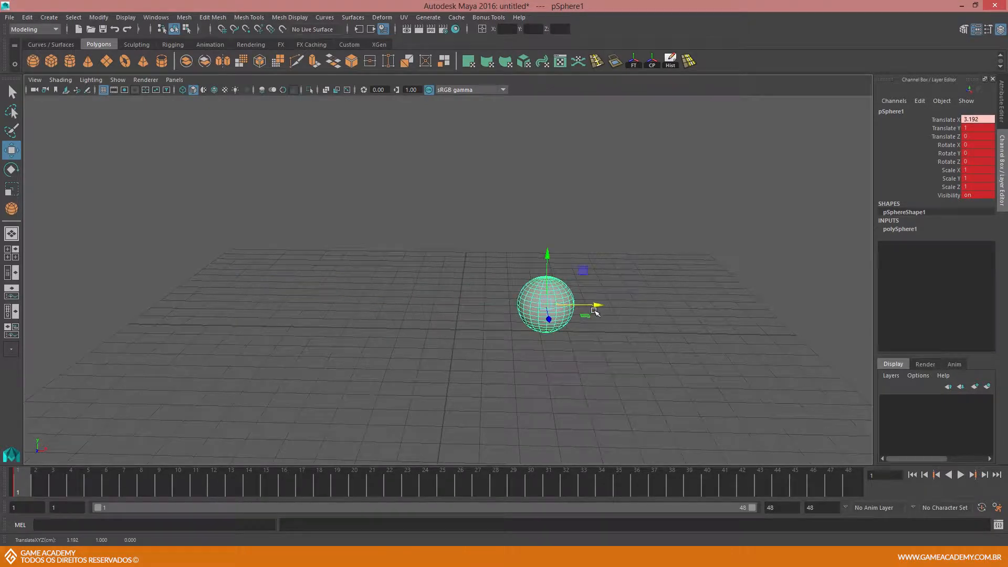
{"action": "left_click", "coordinate": [425, 491]}
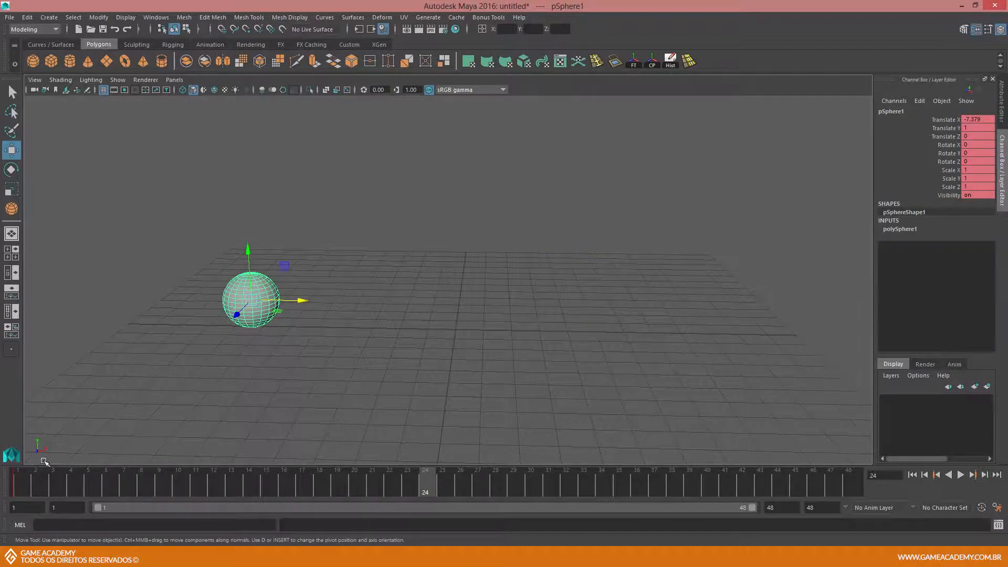
{"action": "left_click", "coordinate": [21, 489]}
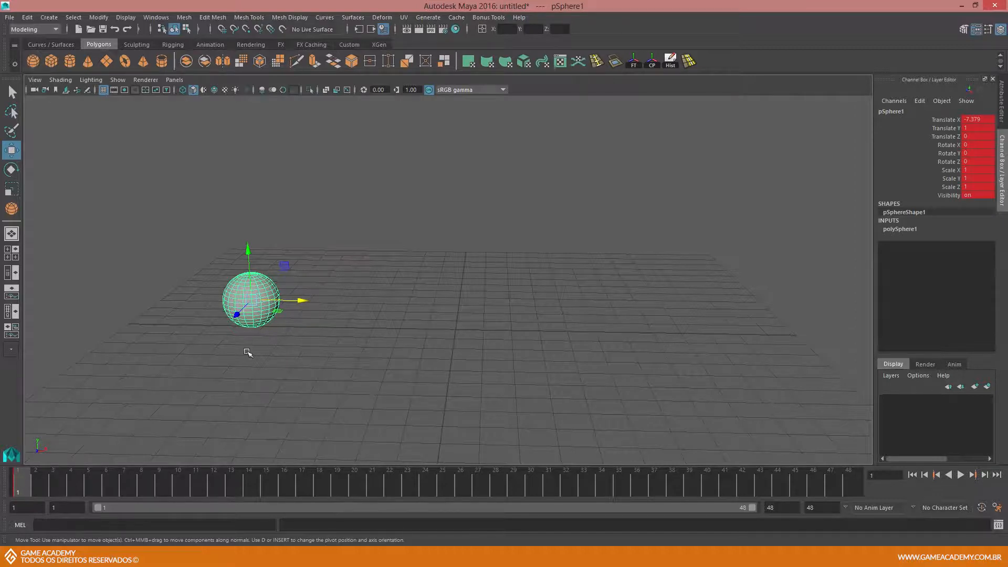
- Move the sphere at frame 1 to about 2.8 on the X axis, key the new position and go to frame 24
{"action": "left_click_drag", "start_coordinate": [301, 300], "coordinate": [590, 304]}
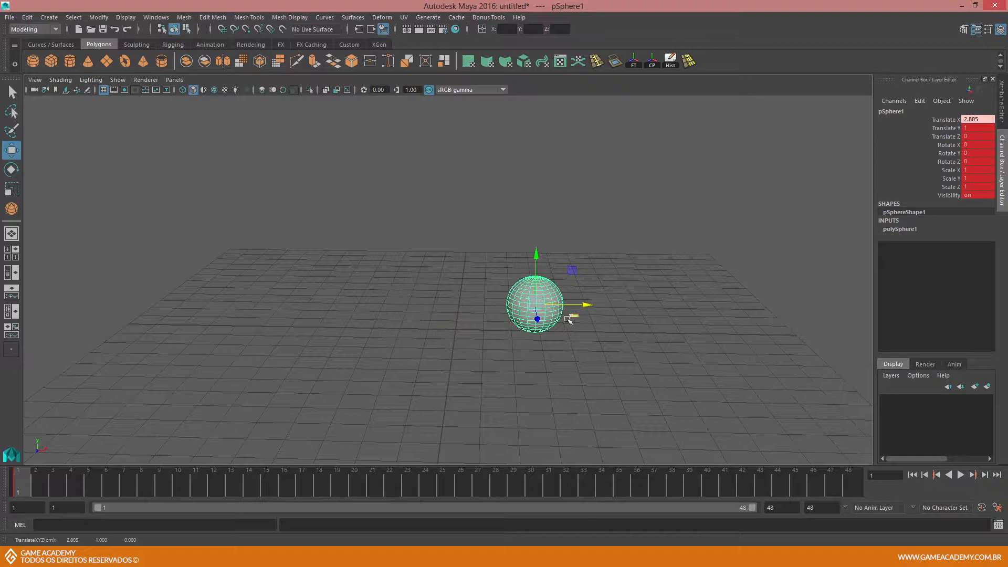
{"action": "left_click", "coordinate": [428, 484]}
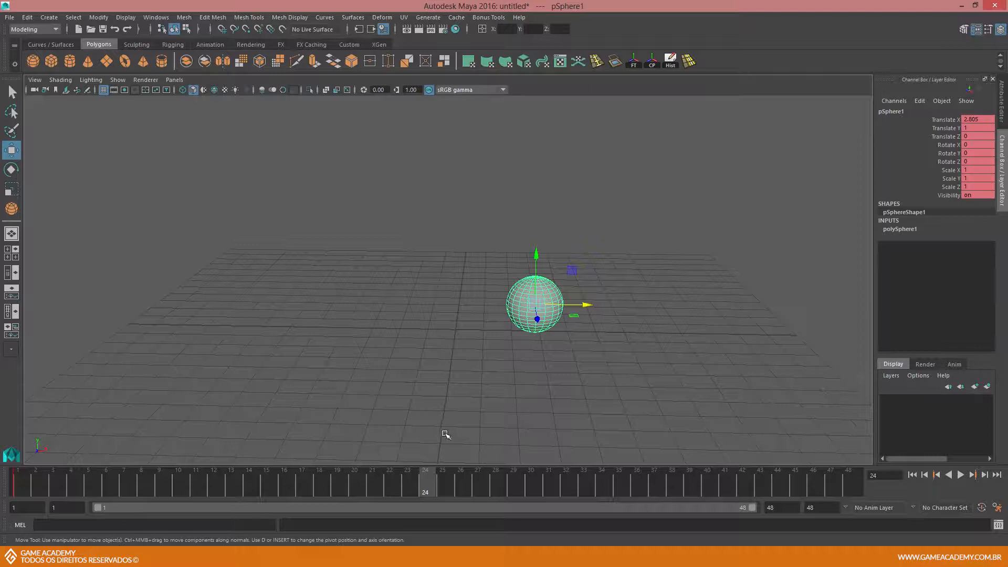
- Play the animation from frame 1 and scrub to frame 24 to compare the sphere's keyed positions at both frames
{"action": "left_click", "coordinate": [23, 486]}
{"action": "key", "text": "alt+v"}
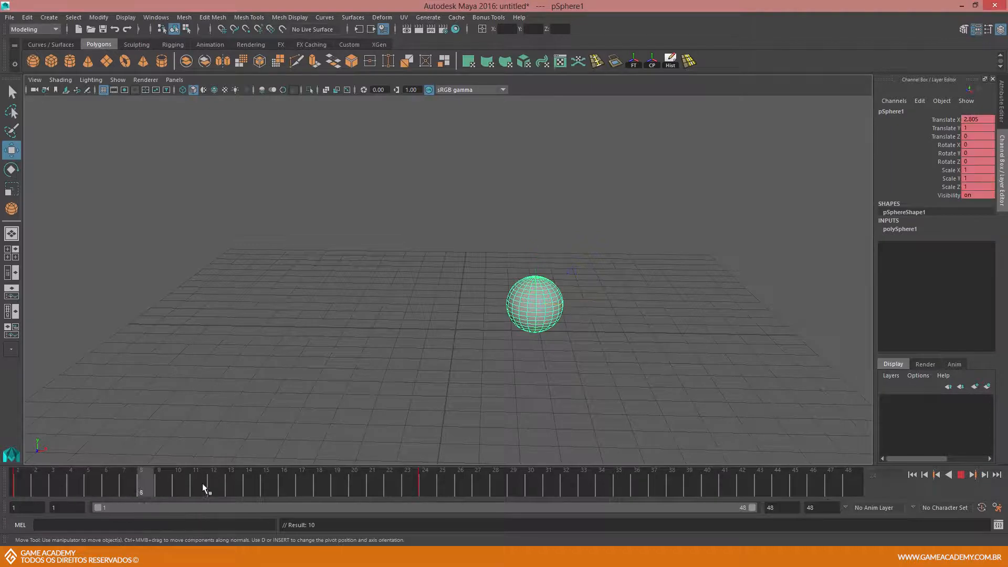
{"action": "key", "text": "Escape"}
{"action": "left_click", "coordinate": [20, 486]}
{"action": "left_click_drag", "start_coordinate": [20, 483], "coordinate": [426, 484]}
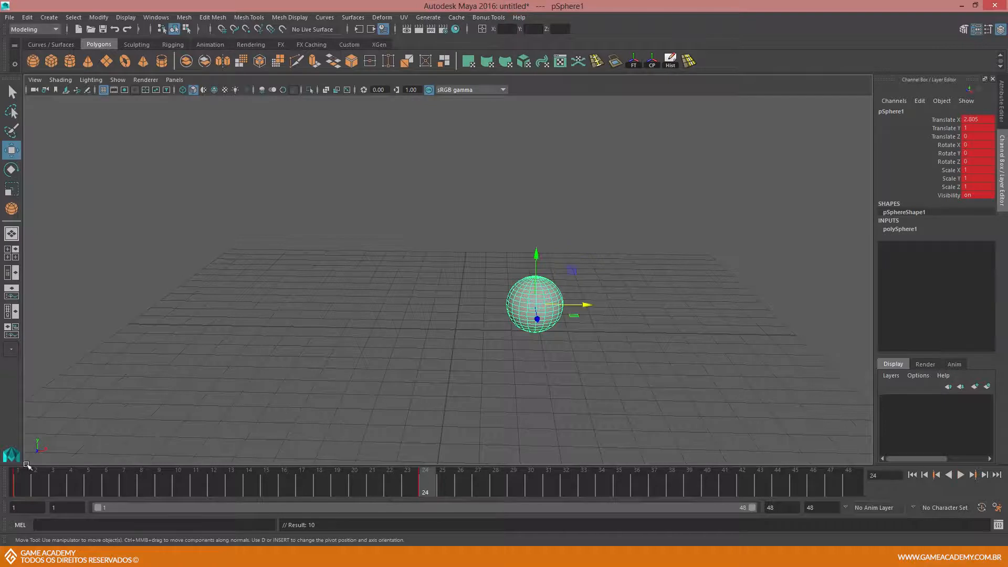
{"action": "left_click", "coordinate": [20, 483]}
{"action": "key", "text": "alt+v"}
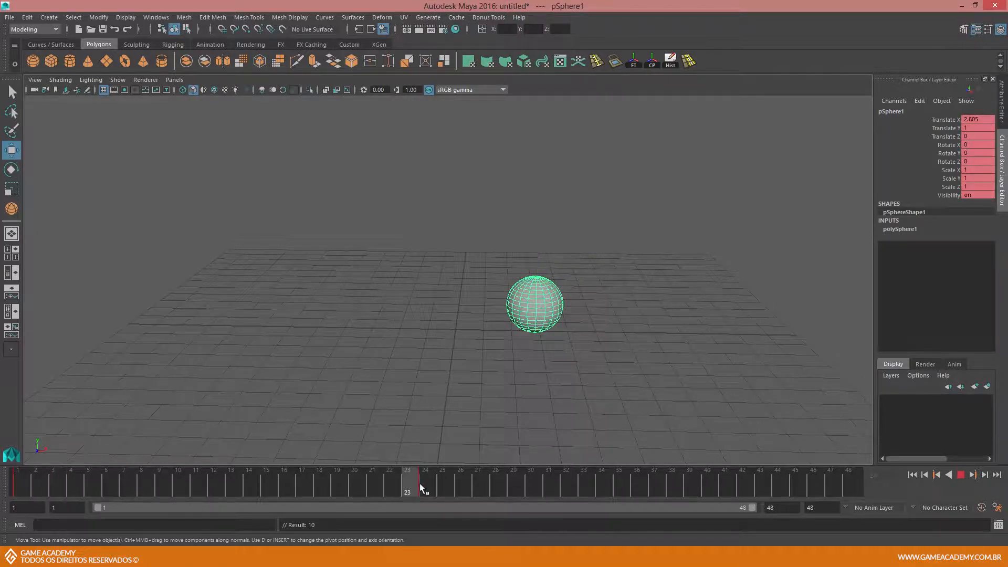
{"action": "left_click", "coordinate": [422, 482]}
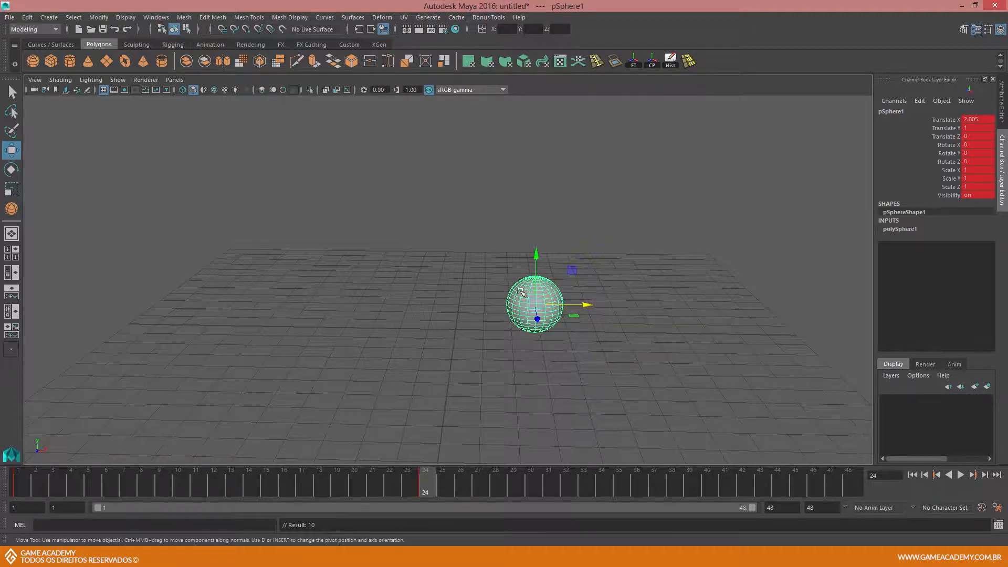
{"action": "left_click", "coordinate": [16, 496]}
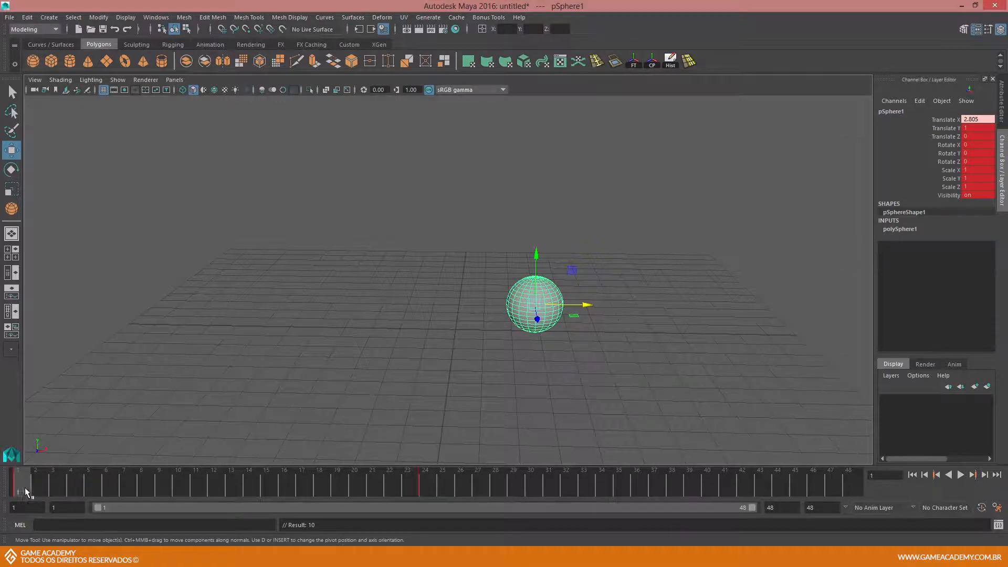
{"action": "key", "text": "alt+v"}
{"action": "key", "text": "alt+v"}
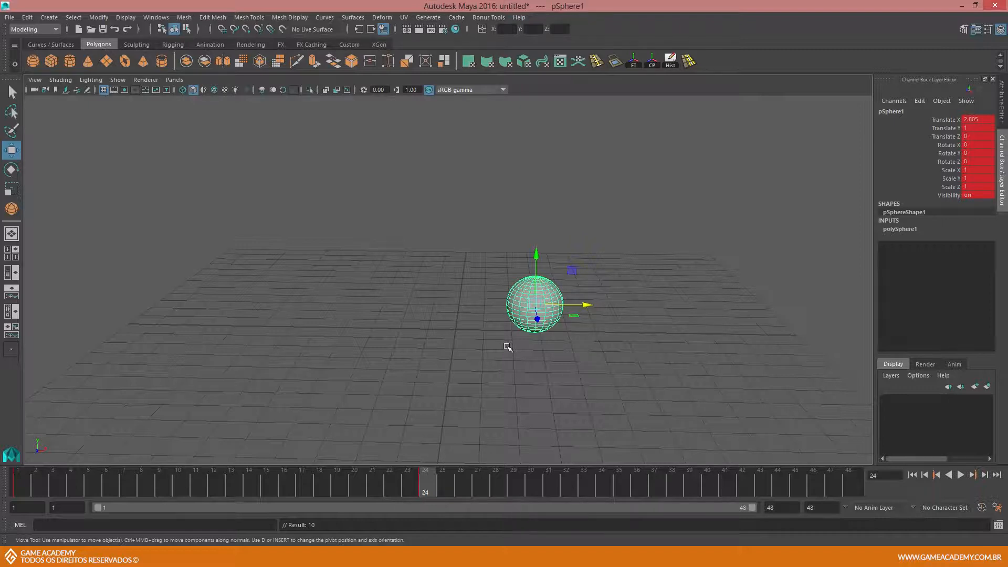
- Delete the sphere's key at frame 24 and place the sphere at about -8.09 on the X axis at frame 1
{"action": "right_click", "coordinate": [427, 481]}
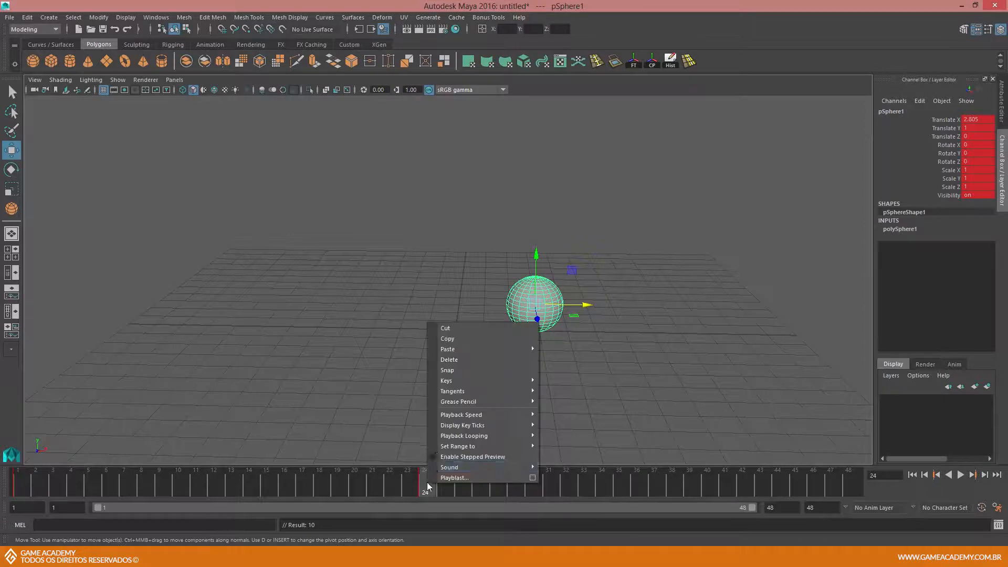
{"action": "left_click", "coordinate": [424, 486]}
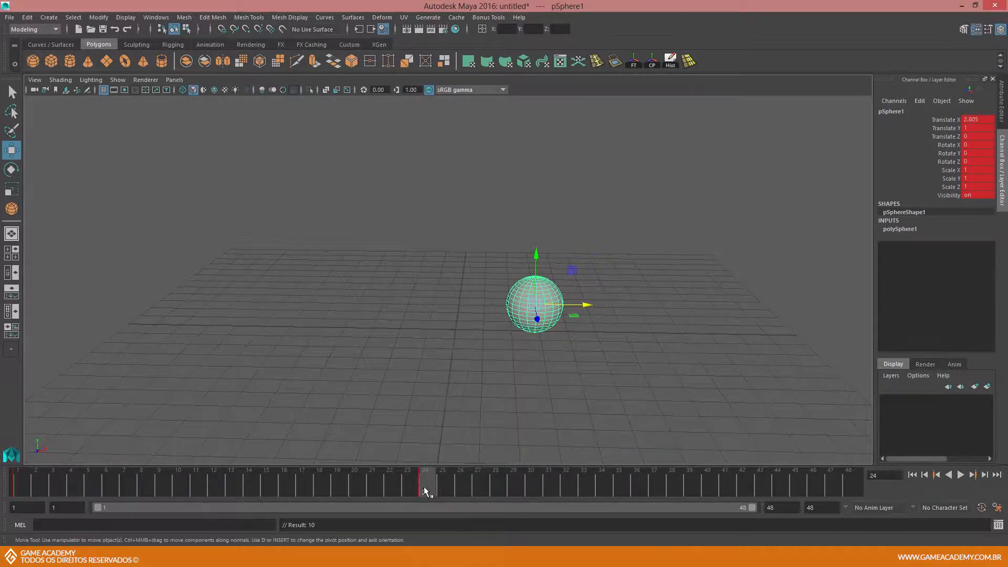
{"action": "left_click", "coordinate": [20, 479]}
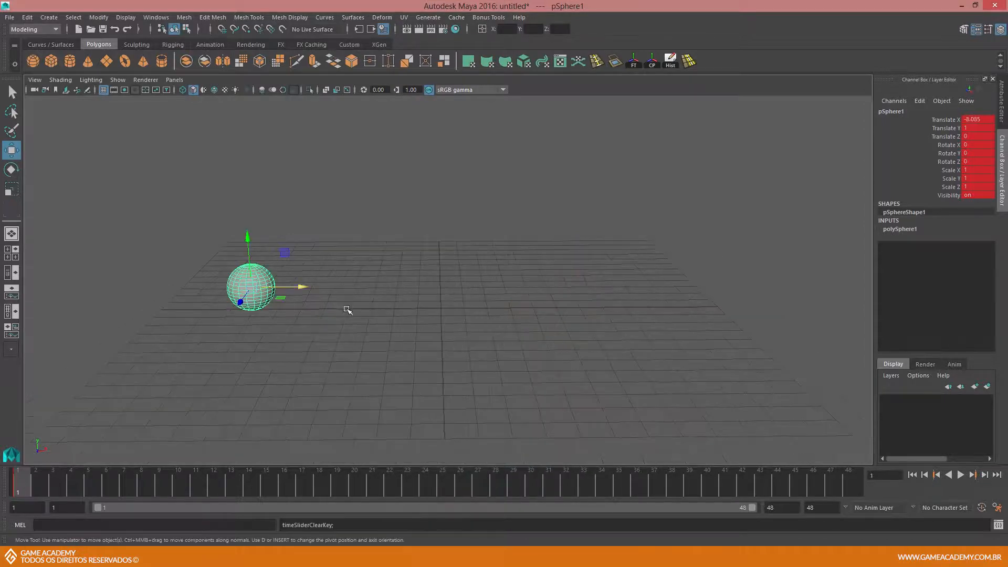
{"action": "left_click_drag", "start_coordinate": [360, 307], "coordinate": [331, 310], "text": "alt"}
{"action": "right_click_drag", "start_coordinate": [331, 310], "coordinate": [342, 304], "text": "alt"}
{"action": "left_click_drag", "start_coordinate": [322, 309], "coordinate": [349, 309], "text": "alt"}
{"action": "middle_click_drag", "start_coordinate": [328, 308], "coordinate": [342, 304], "text": "alt"}
{"action": "right_click_drag", "start_coordinate": [342, 304], "coordinate": [337, 304], "text": "alt"}
{"action": "mouse_move", "coordinate": [337, 303]}
{"action": "left_mouse_down", "text": "alt"}
{"action": "mouse_move", "coordinate": [288, 288]}
{"action": "mouse_move", "coordinate": [326, 299]}
{"action": "left_mouse_up", "text": "alt"}
{"action": "middle_click_drag", "start_coordinate": [325, 300], "coordinate": [310, 289], "text": "alt"}
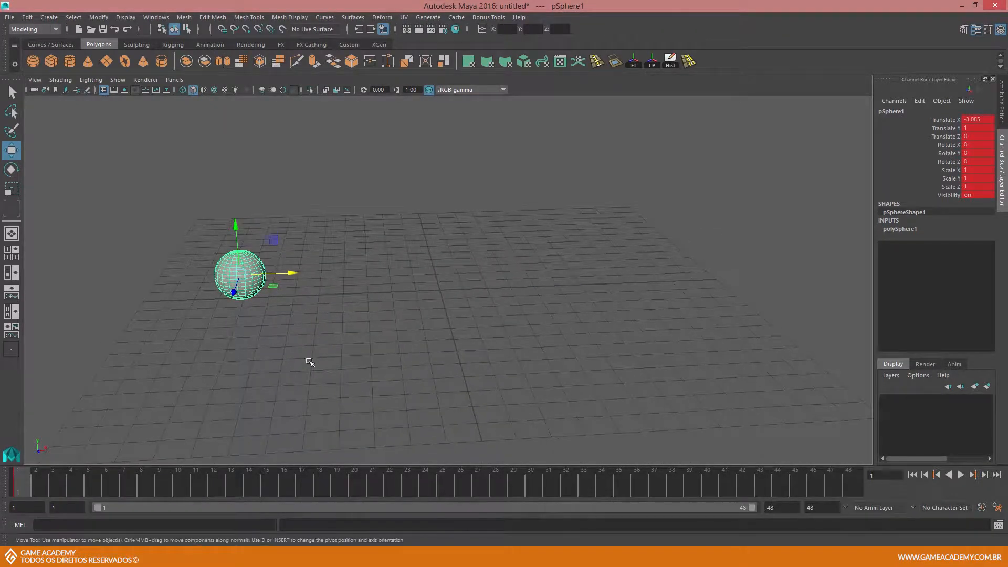
- Move the sphere at frame 24 to about 6.65 on the X axis, key it and return to frame 1
{"action": "left_click", "coordinate": [428, 481]}
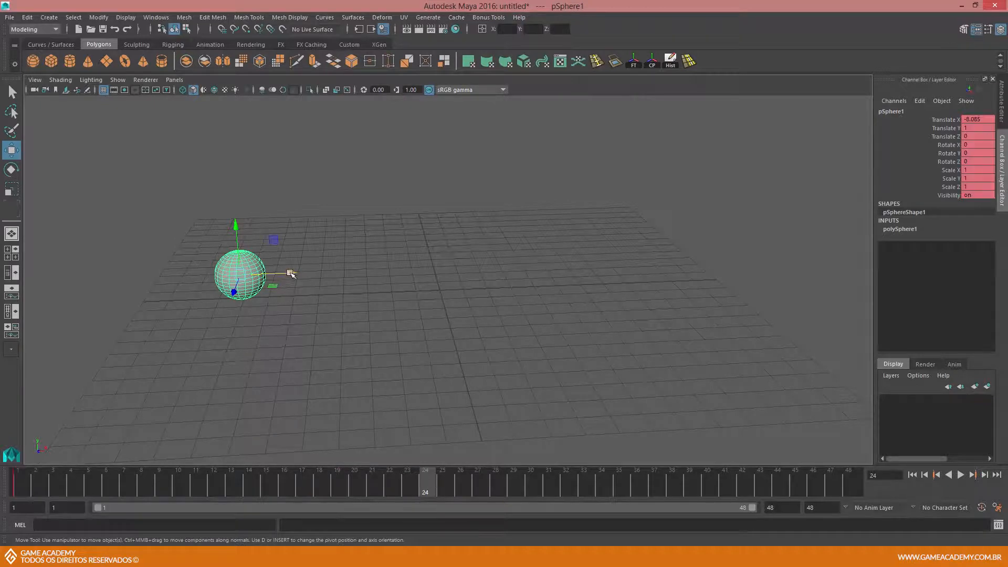
{"action": "left_click_drag", "start_coordinate": [290, 273], "coordinate": [673, 270]}
{"action": "left_click_drag", "start_coordinate": [411, 472], "coordinate": [8, 481]}
- Play the sphere's movement along the X axis and scrub between frames 1 and 24 to review it
{"action": "key", "text": "alt+v"}
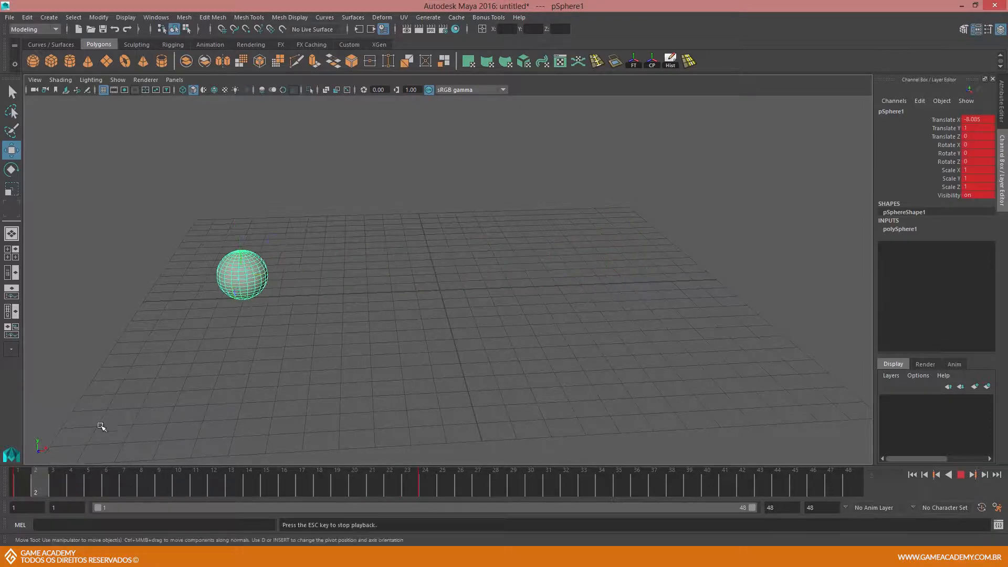
{"action": "left_click_drag", "start_coordinate": [248, 360], "coordinate": [272, 362], "text": "alt"}
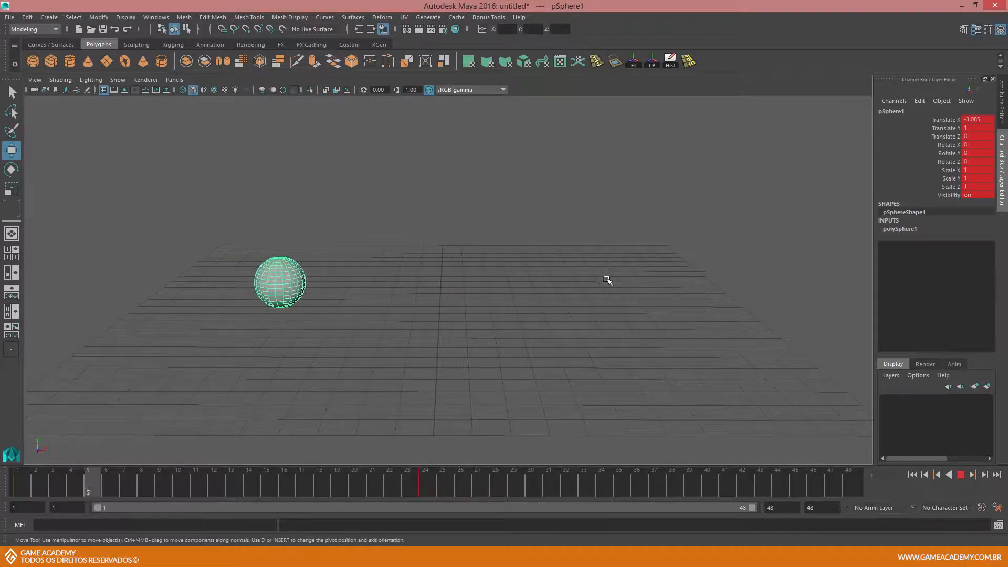
{"action": "key", "text": "Escape"}
{"action": "mouse_move", "coordinate": [428, 484]}
{"action": "left_mouse_down"}
{"action": "mouse_move", "coordinate": [30, 481]}
{"action": "mouse_move", "coordinate": [423, 481]}
{"action": "mouse_move", "coordinate": [49, 469]}
{"action": "mouse_move", "coordinate": [18, 478]}
{"action": "left_mouse_up"}
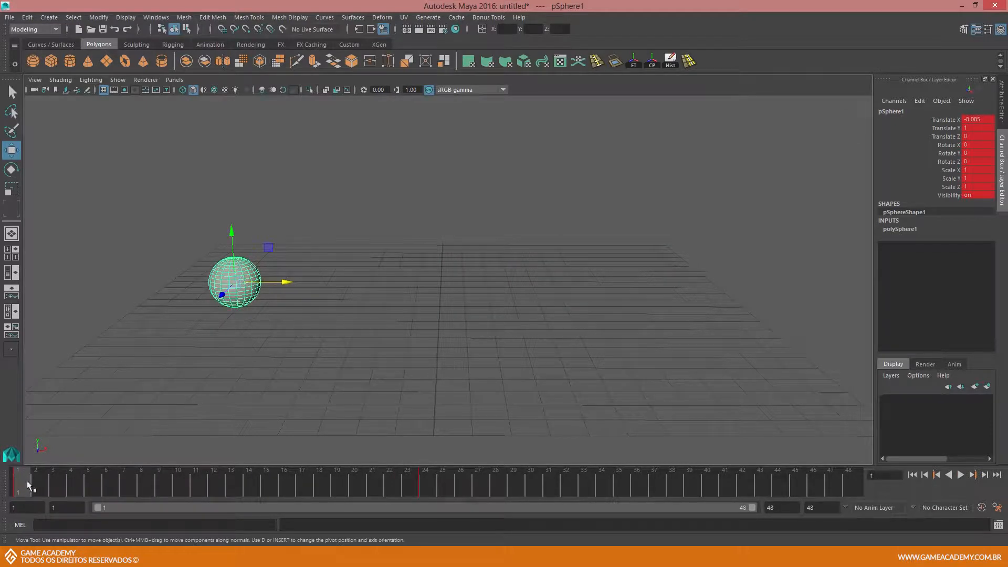
{"action": "key", "text": "alt+v"}
{"action": "mouse_move", "coordinate": [253, 483]}
{"action": "left_mouse_down"}
{"action": "mouse_move", "coordinate": [423, 483]}
{"action": "mouse_move", "coordinate": [8, 483]}
{"action": "mouse_move", "coordinate": [425, 483]}
{"action": "left_mouse_up"}
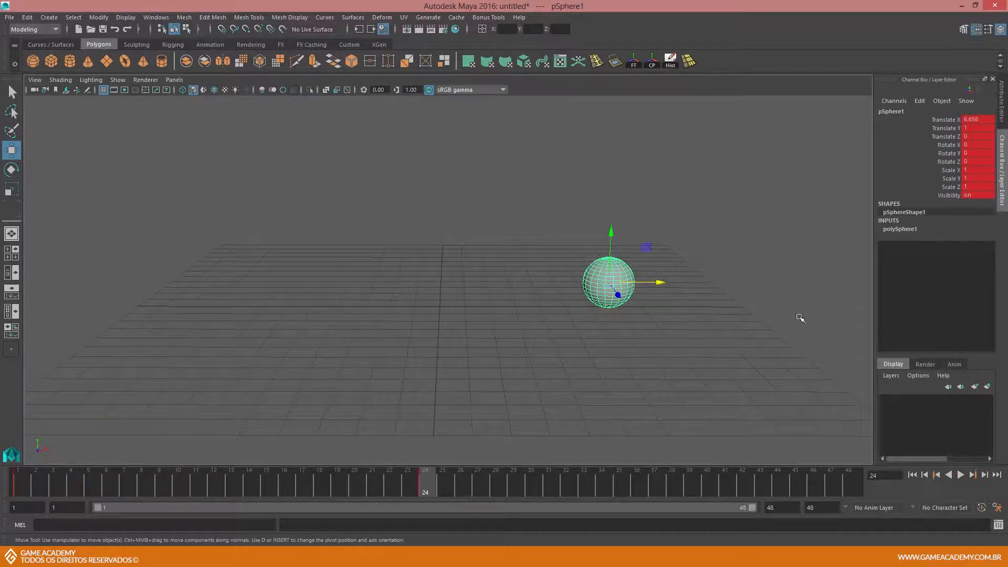
- Delete the sphere's keys at frame 24 and at frame 1
{"action": "right_click", "coordinate": [427, 481]}
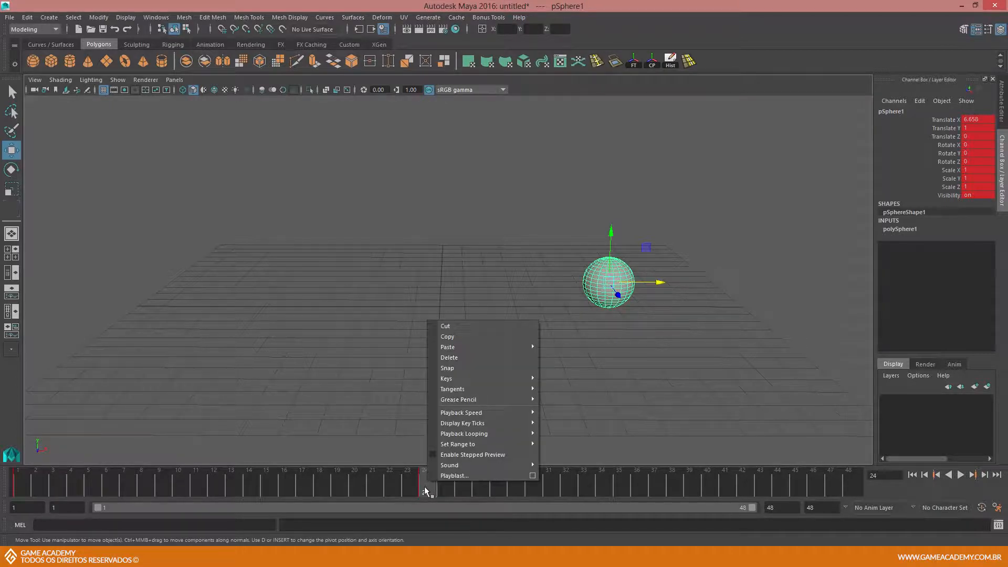
{"action": "left_click", "coordinate": [461, 357]}
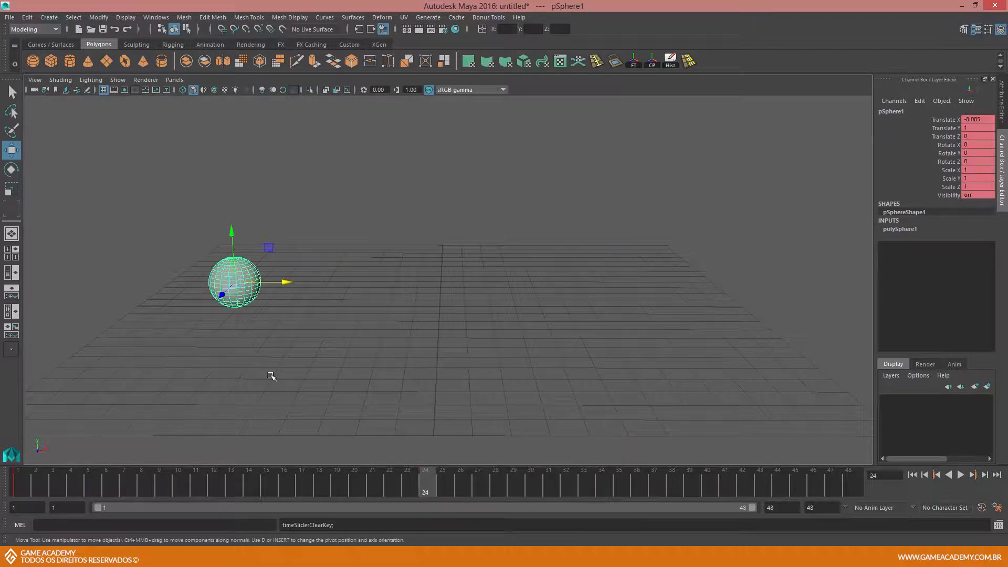
{"action": "left_click", "coordinate": [23, 477]}
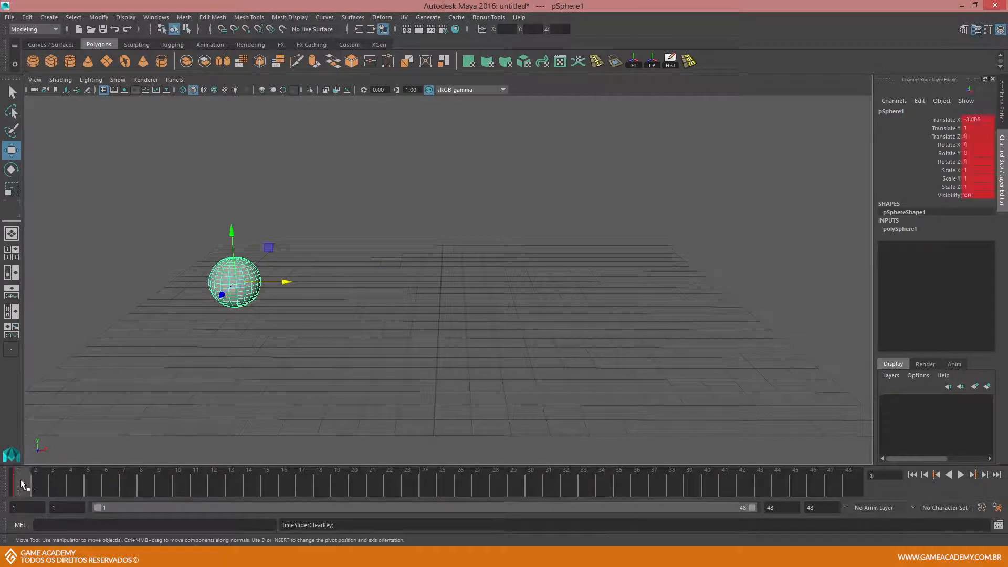
{"action": "right_click", "coordinate": [20, 482]}
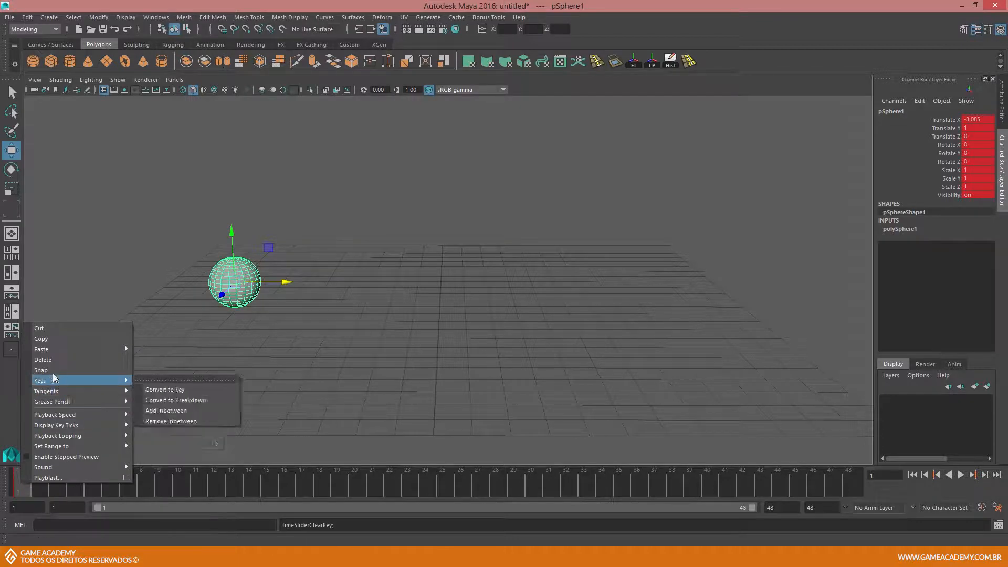
{"action": "left_click", "coordinate": [61, 361]}
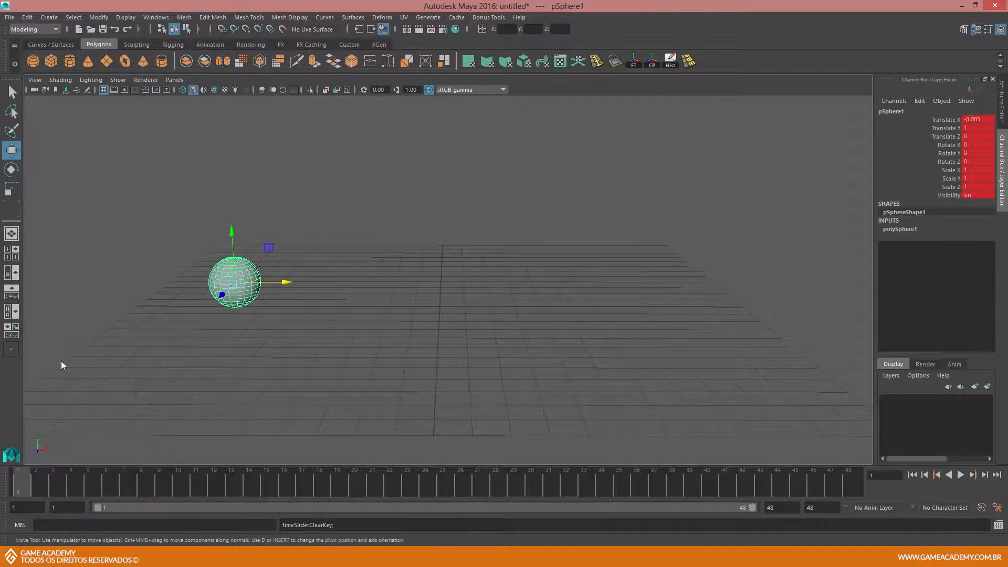
- Key all of the sphere's channels at frame 1 and undo that keying
{"action": "middle_click_drag", "start_coordinate": [228, 387], "coordinate": [289, 395], "text": "alt"}
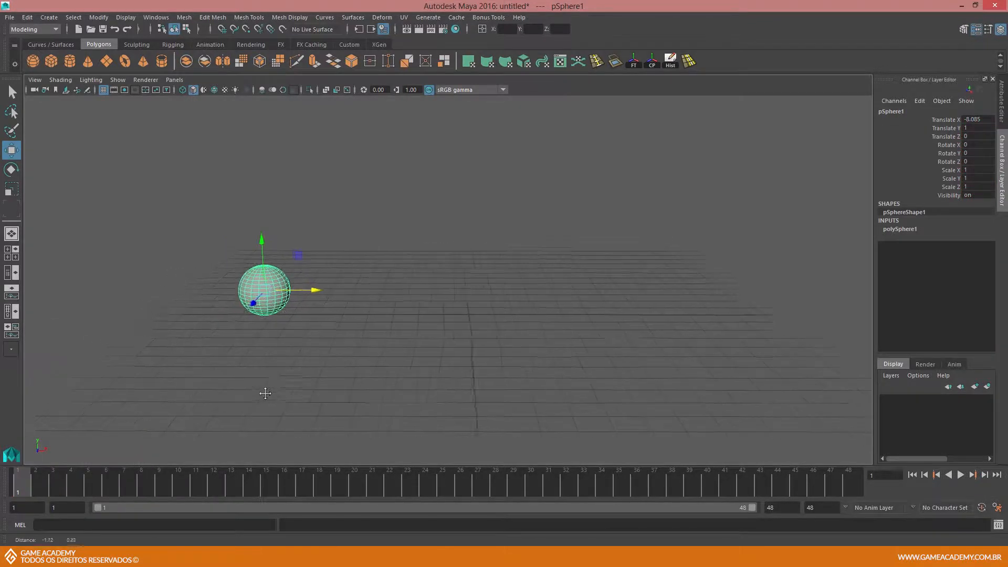
{"action": "right_click_drag", "start_coordinate": [276, 383], "coordinate": [331, 394], "text": "alt"}
{"action": "middle_click_drag", "start_coordinate": [306, 387], "coordinate": [384, 383], "text": "alt"}
{"action": "right_click_drag", "start_coordinate": [357, 359], "coordinate": [384, 359], "text": "alt"}
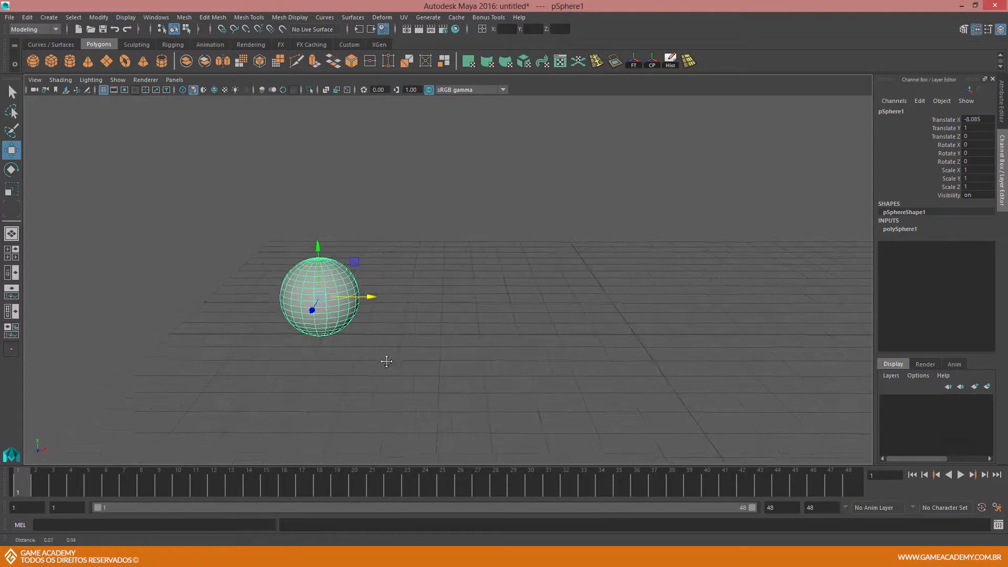
{"action": "middle_click_drag", "start_coordinate": [385, 359], "coordinate": [393, 378], "text": "alt"}
{"action": "left_click_drag", "start_coordinate": [394, 367], "coordinate": [421, 361], "text": "alt"}
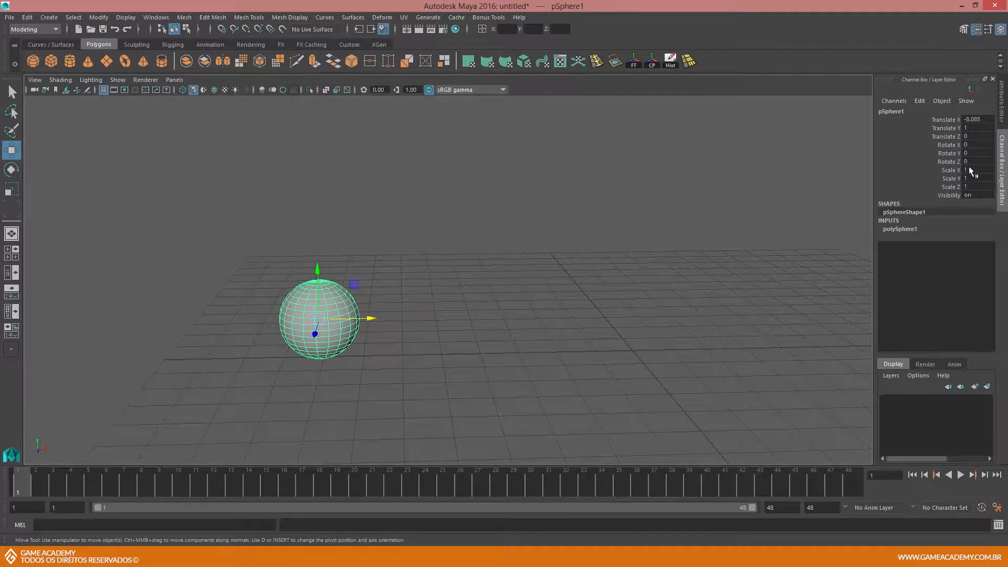
{"action": "left_click_drag", "start_coordinate": [563, 256], "coordinate": [561, 254], "text": "alt"}
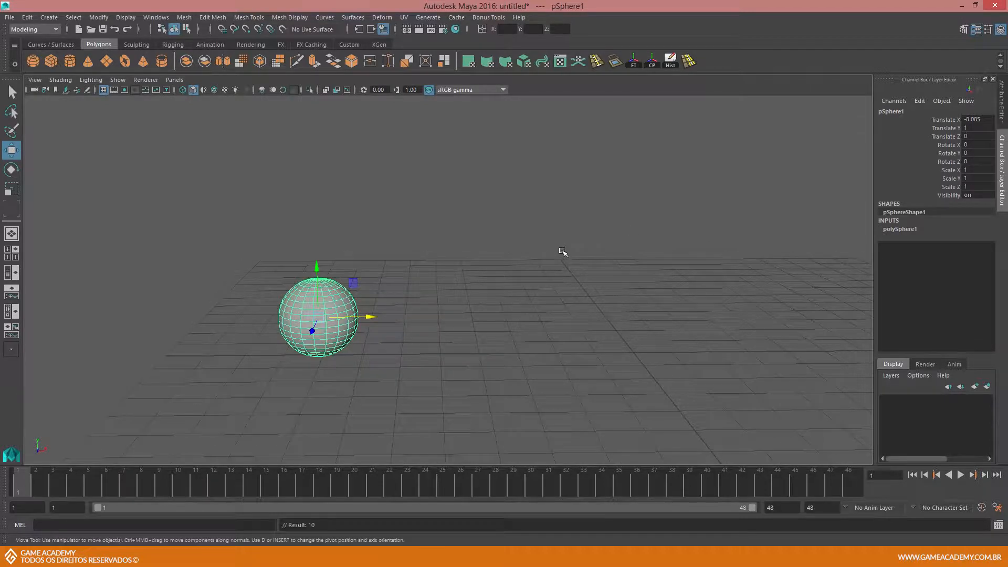
{"action": "key", "text": "s"}
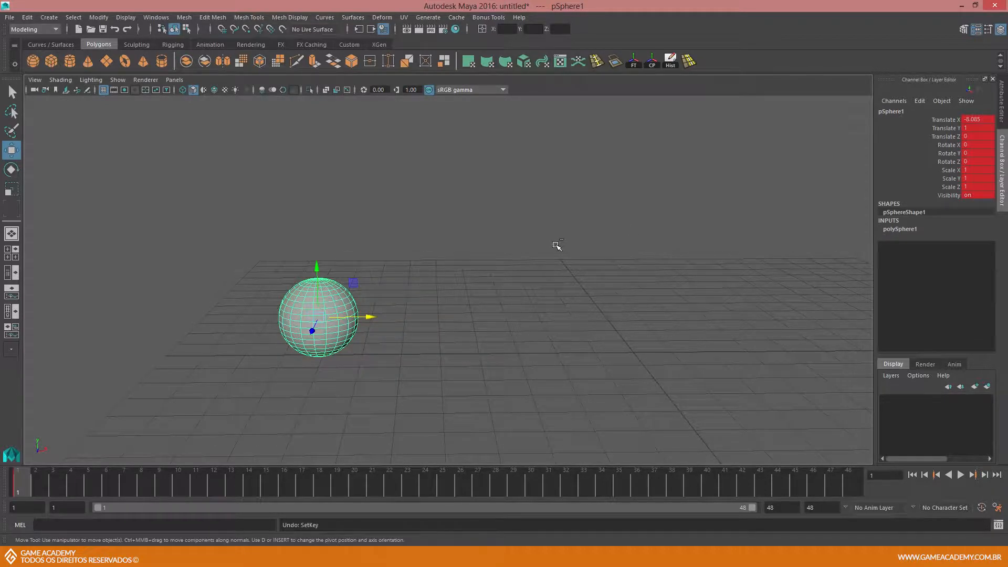
{"action": "key", "text": "ctrl+z"}
- Key only the sphere's translate channels at frame 1 and undo that keying
{"action": "middle_click_drag", "start_coordinate": [480, 277], "coordinate": [460, 273], "text": "alt"}
{"action": "right_click_drag", "start_coordinate": [517, 275], "coordinate": [489, 268], "text": "alt"}
{"action": "middle_click_drag", "start_coordinate": [513, 265], "coordinate": [468, 268], "text": "alt"}
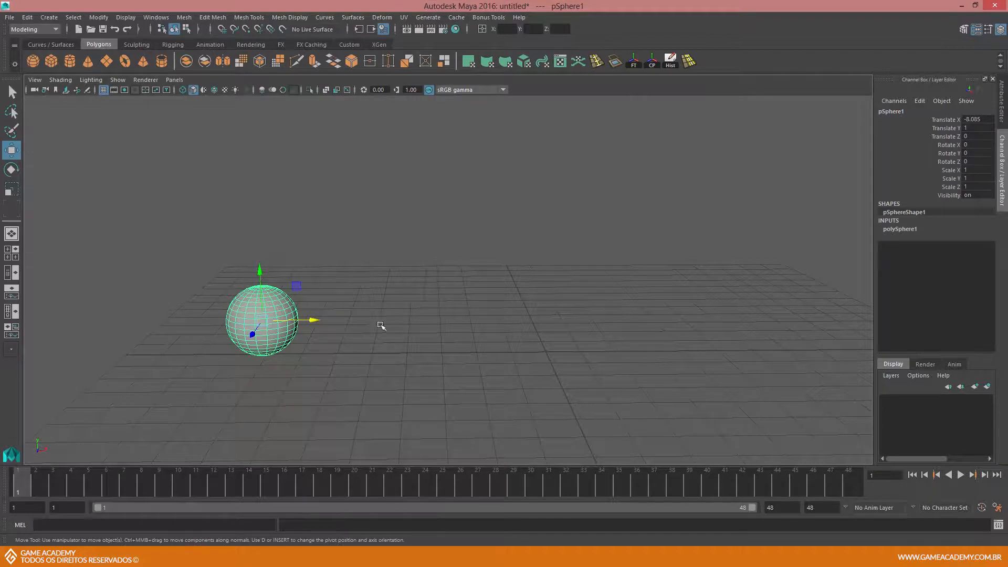
{"action": "left_click_drag", "start_coordinate": [313, 327], "coordinate": [345, 321], "text": "alt"}
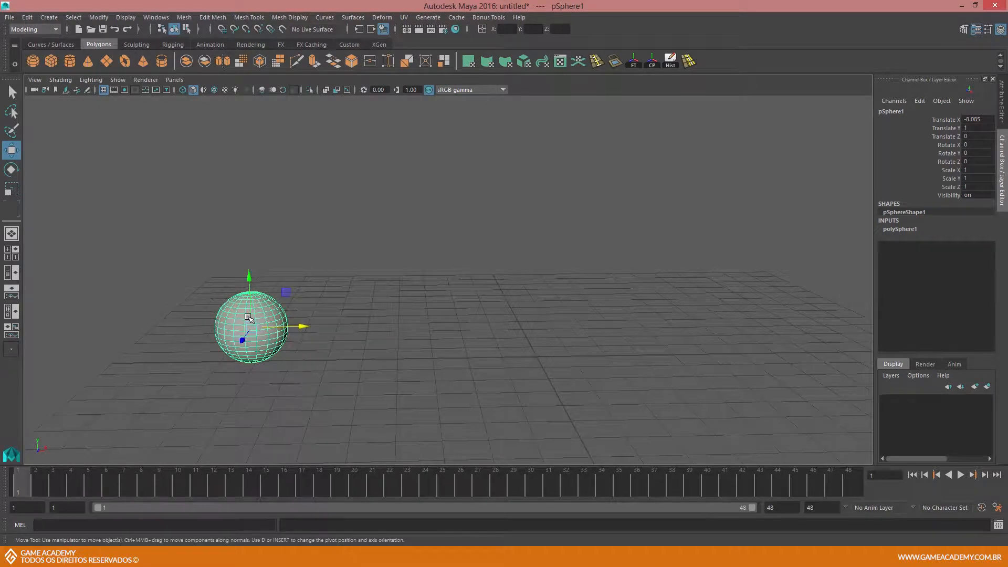
{"action": "key", "text": "shift+w"}
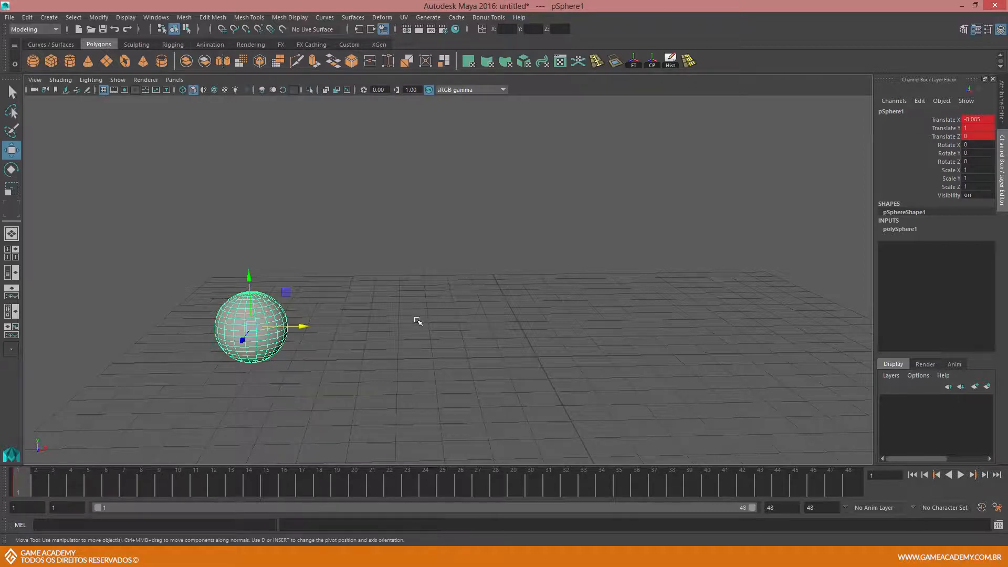
{"action": "key", "text": "ctrl+z"}
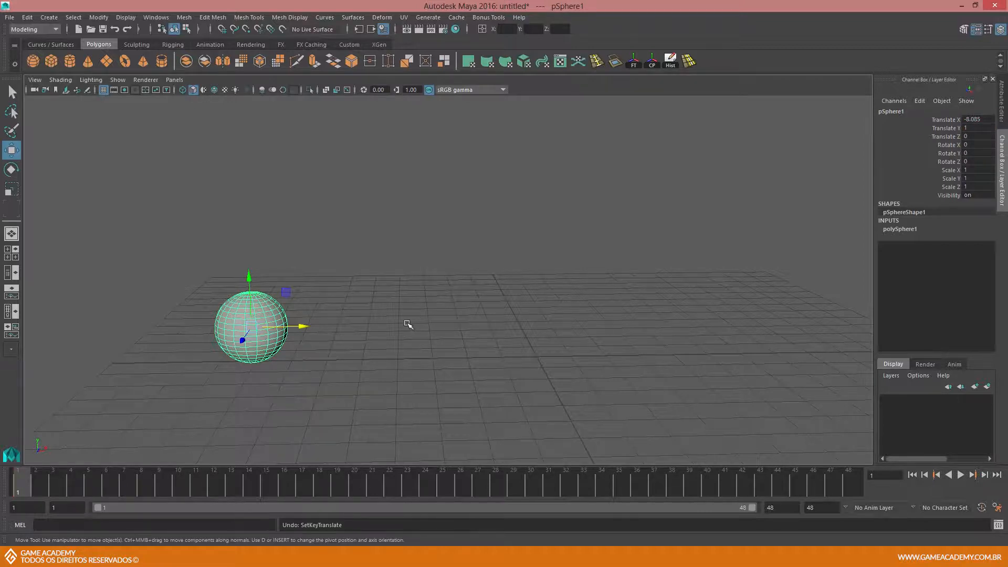
- Key only the sphere's rotate channels and only its scale channels at frame 1, undoing each keying
{"action": "key", "text": "shift+e"}
{"action": "key", "text": "ctrl+z"}
{"action": "key", "text": "shift+r"}
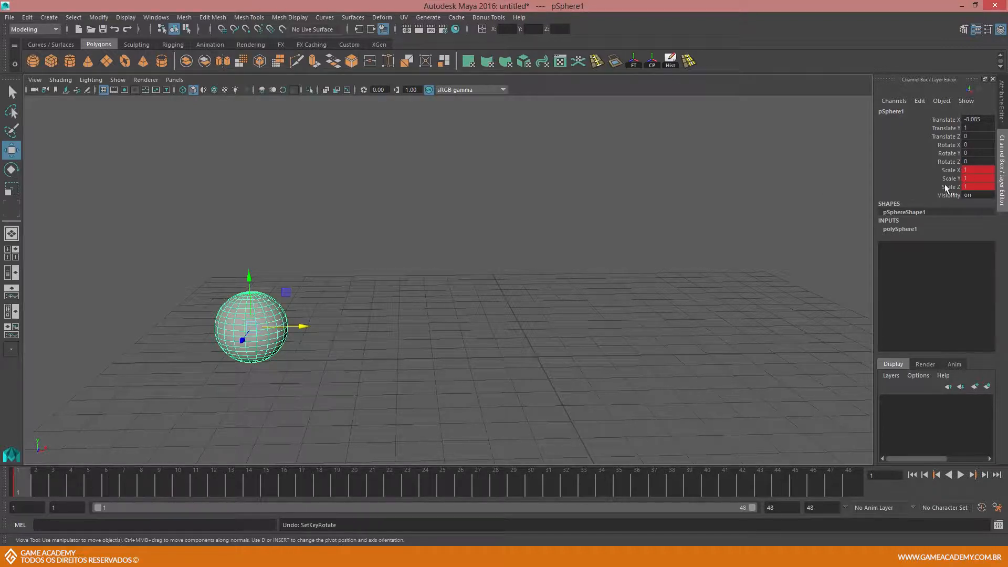
{"action": "key", "text": "ctrl+z"}
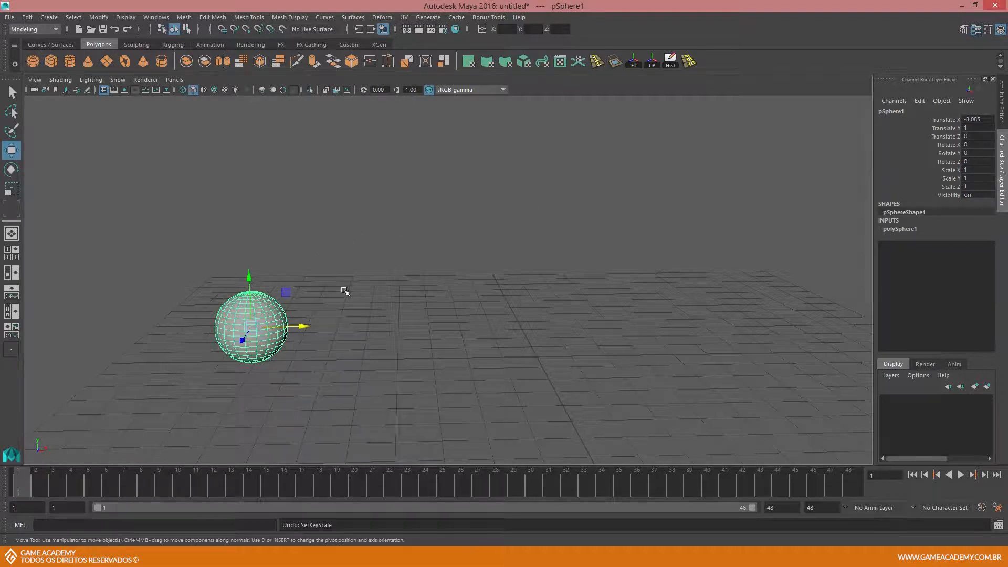
- Repeat the keying at frame 1 for all channels and for translate, rotate and scale separately, undoing each one
{"action": "key", "text": "s"}
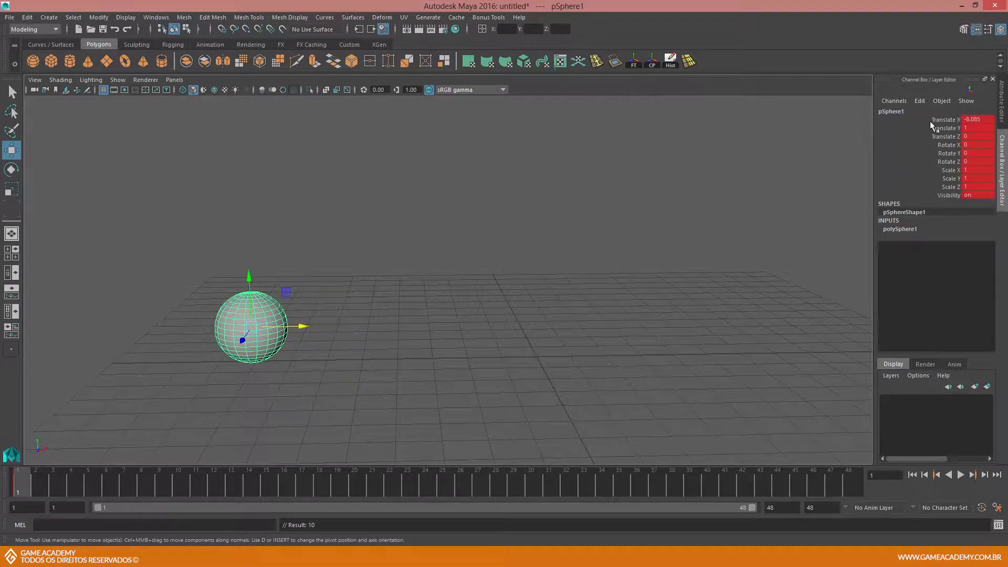
{"action": "key", "text": "ctrl+z"}
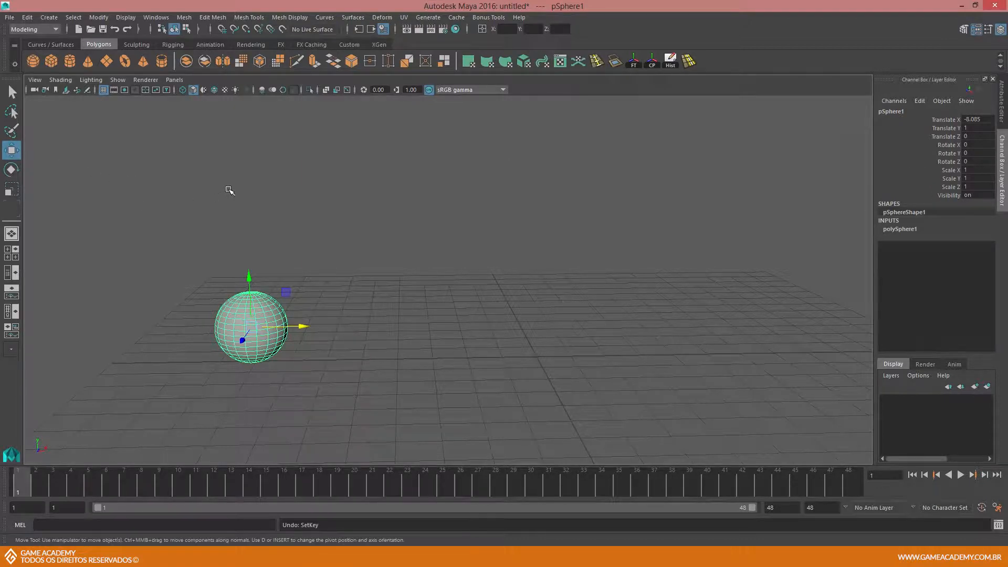
{"action": "key", "text": "shift+w"}
{"action": "key", "text": "ctrl+z"}
{"action": "key", "text": "shift+e"}
{"action": "key", "text": "ctrl+z"}
{"action": "key", "text": "shift+r"}
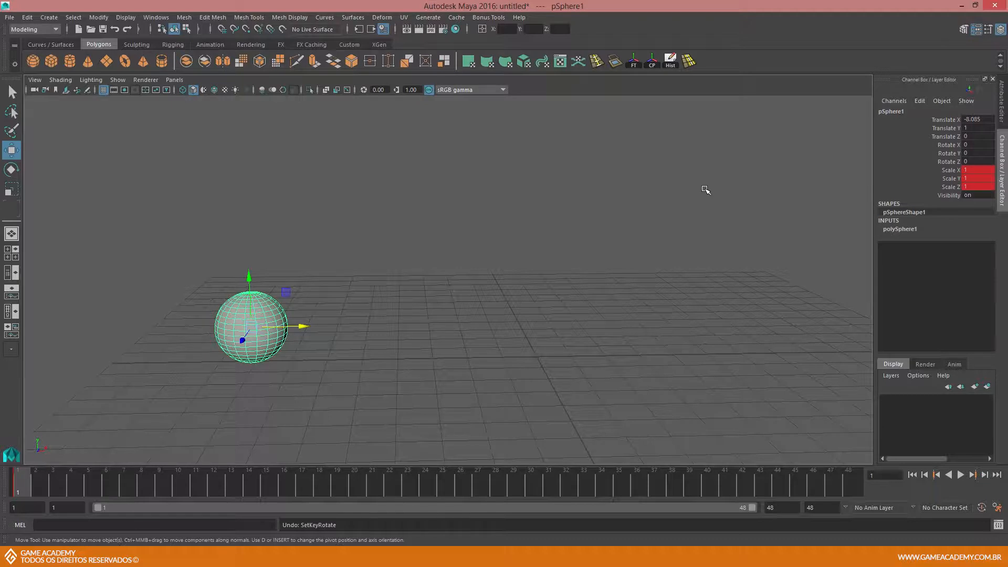
{"action": "key", "text": "ctrl+z"}
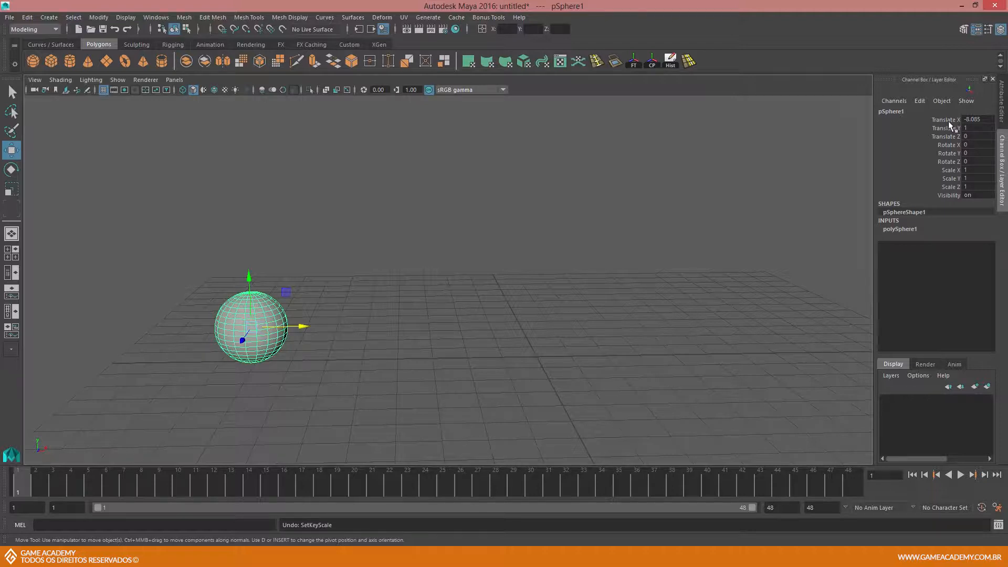
- Key only the sphere's Translate X channel at frame 1
{"action": "left_click_drag", "start_coordinate": [456, 307], "coordinate": [409, 288], "text": "alt"}
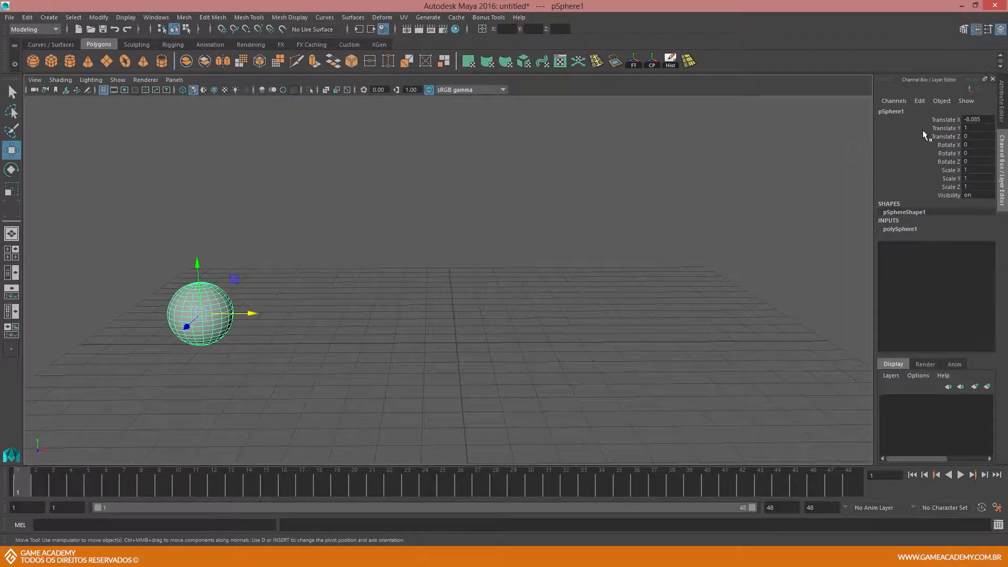
{"action": "left_click_drag", "start_coordinate": [573, 276], "coordinate": [570, 276], "text": "alt"}
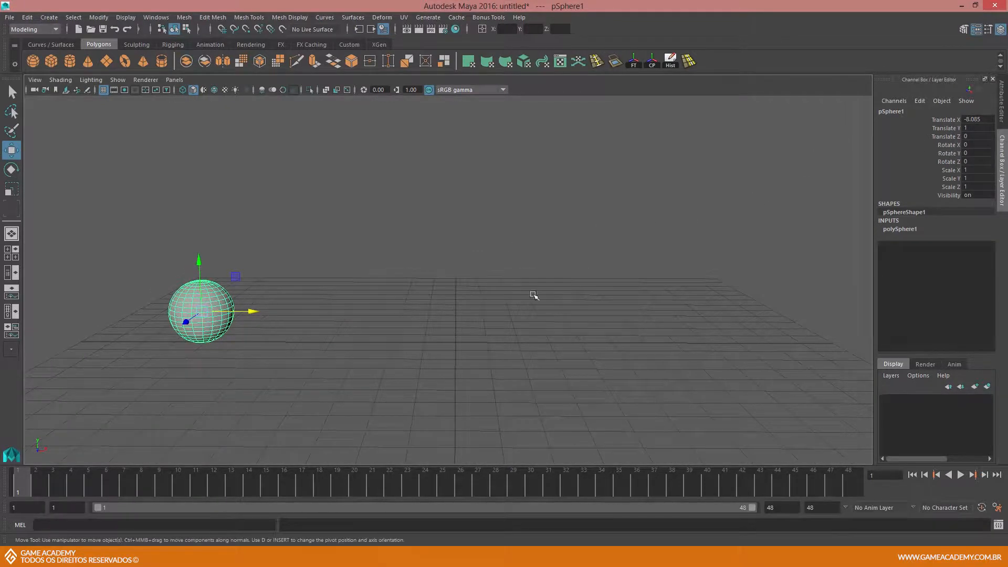
{"action": "right_click", "coordinate": [944, 120]}
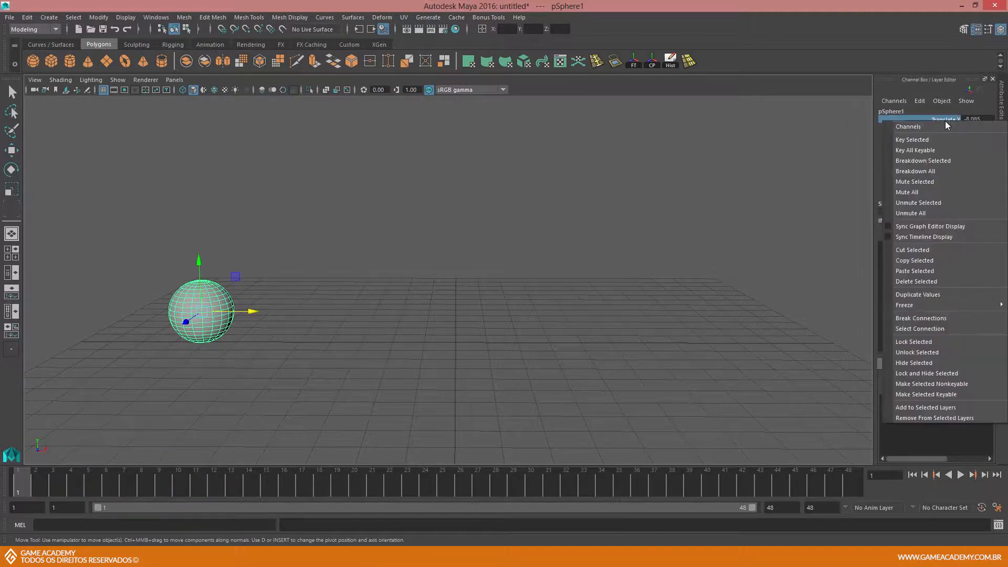
{"action": "left_click", "coordinate": [919, 139]}
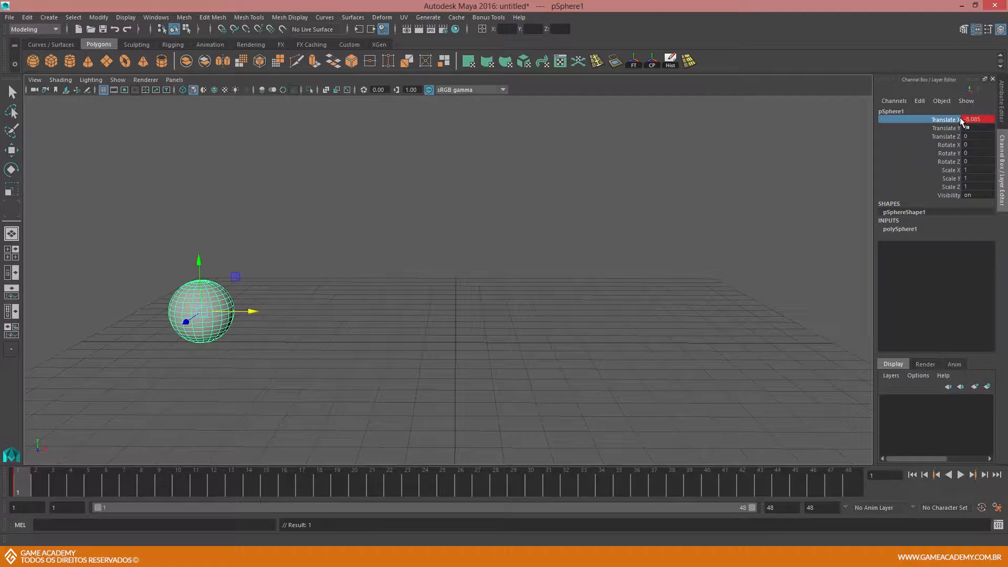
- At frame 24, move the sphere along X to about 5.6, key only Translate X, and play the animation
{"action": "left_click", "coordinate": [426, 484]}
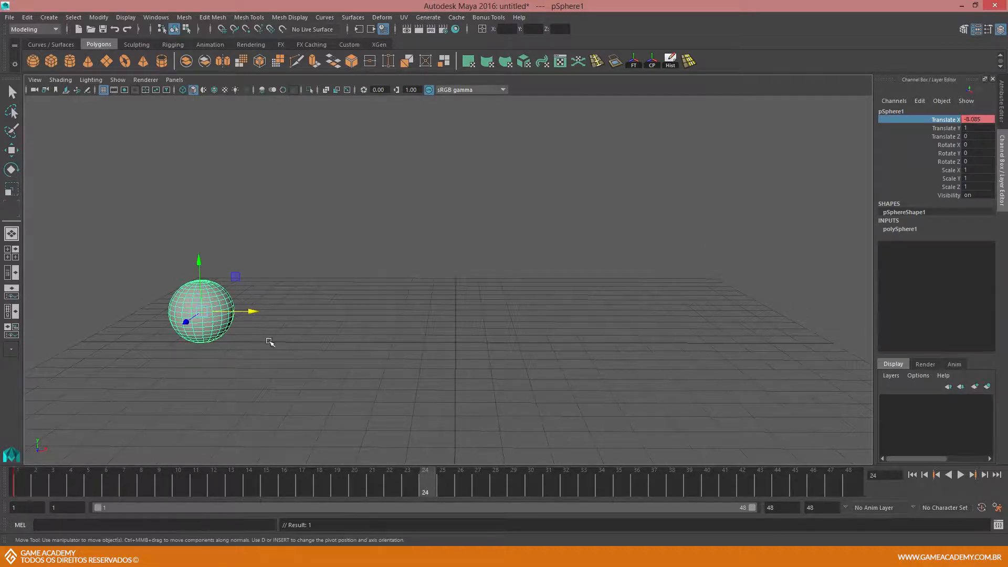
{"action": "left_click_drag", "start_coordinate": [247, 312], "coordinate": [682, 312]}
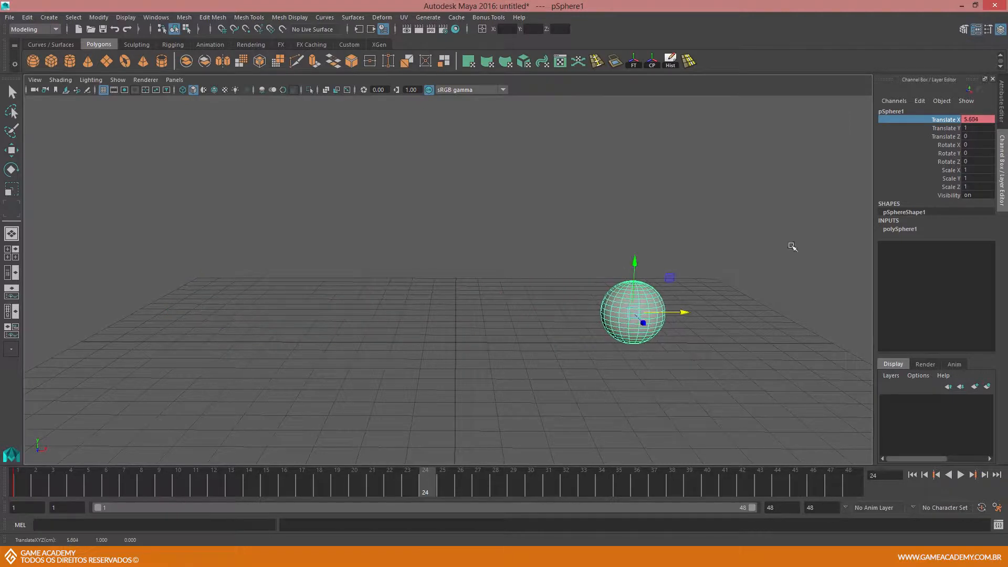
{"action": "right_click", "coordinate": [939, 120]}
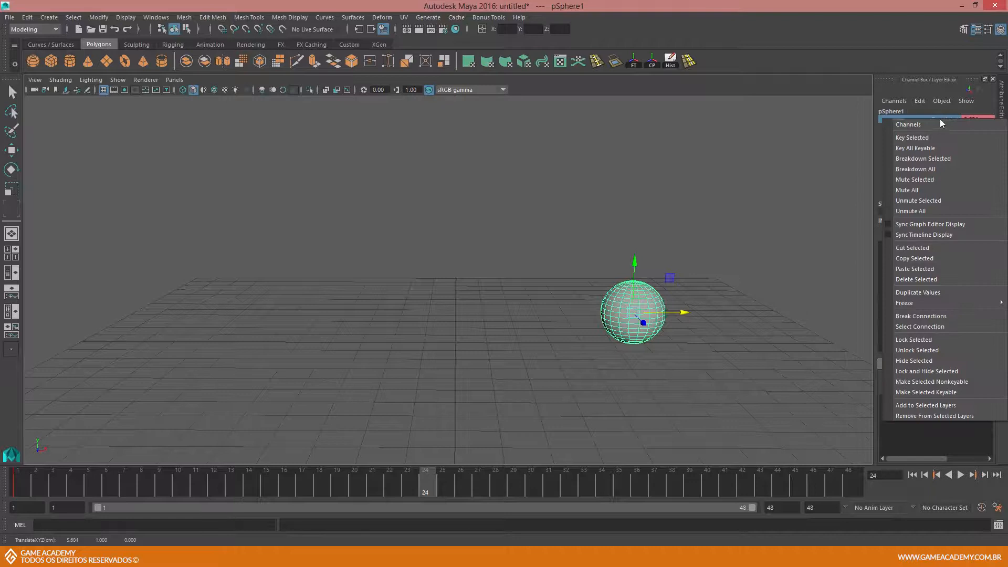
{"action": "left_click", "coordinate": [917, 137]}
{"action": "key", "text": "alt+v"}
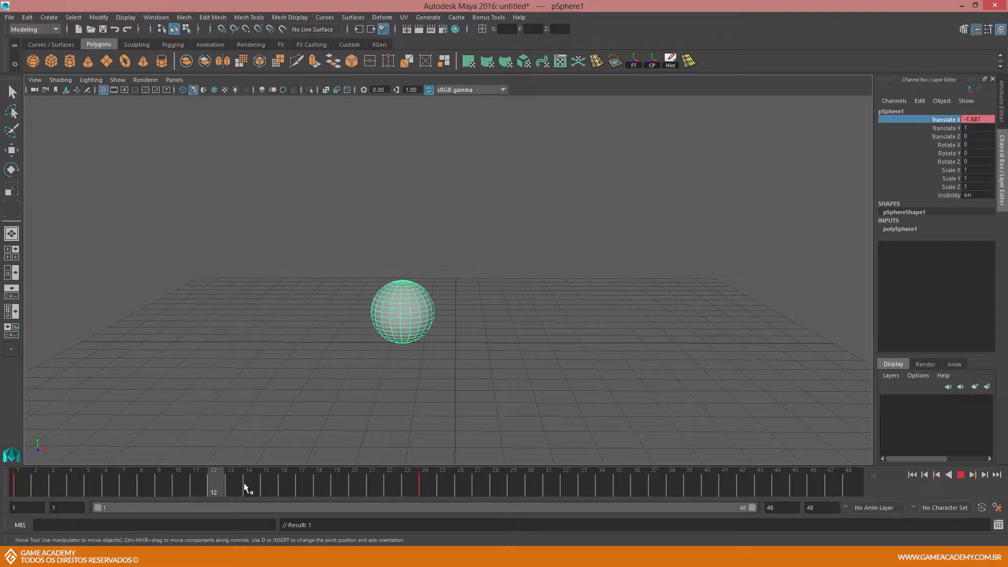
- Delete the sphere's Translate X keys at frames 24 and 1
{"action": "left_click", "coordinate": [422, 477]}
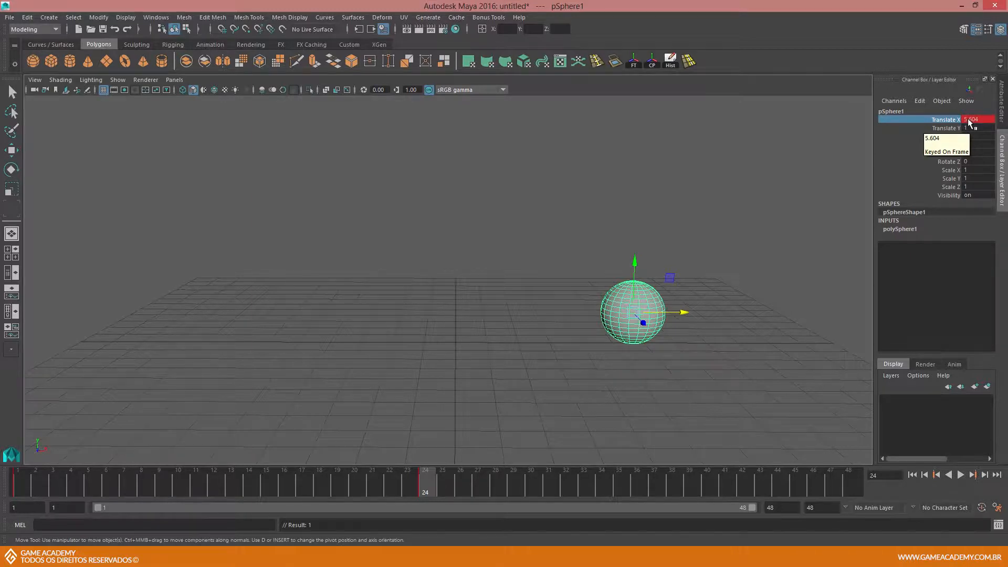
{"action": "left_click_drag", "start_coordinate": [695, 263], "coordinate": [687, 236], "text": "alt"}
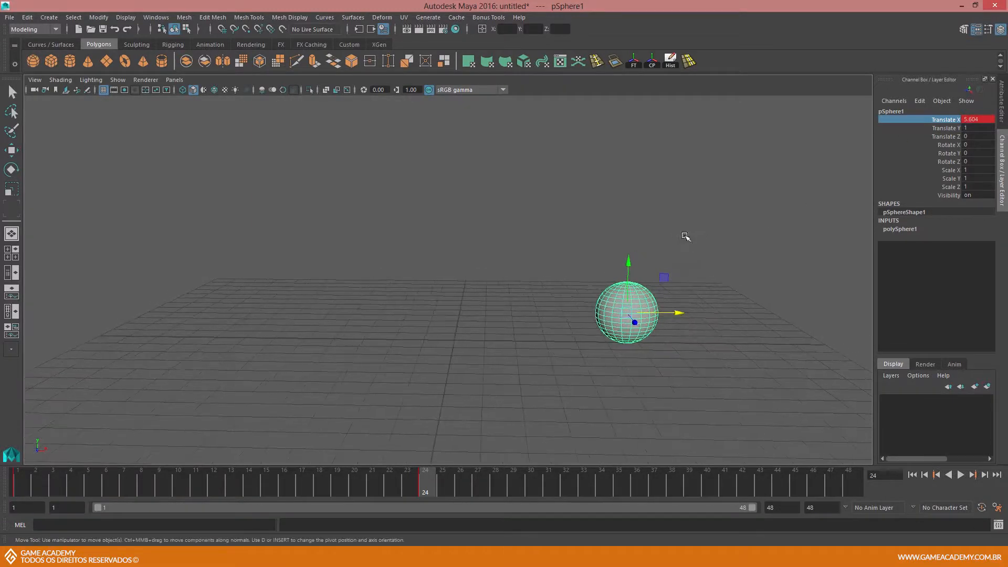
{"action": "right_click", "coordinate": [423, 476]}
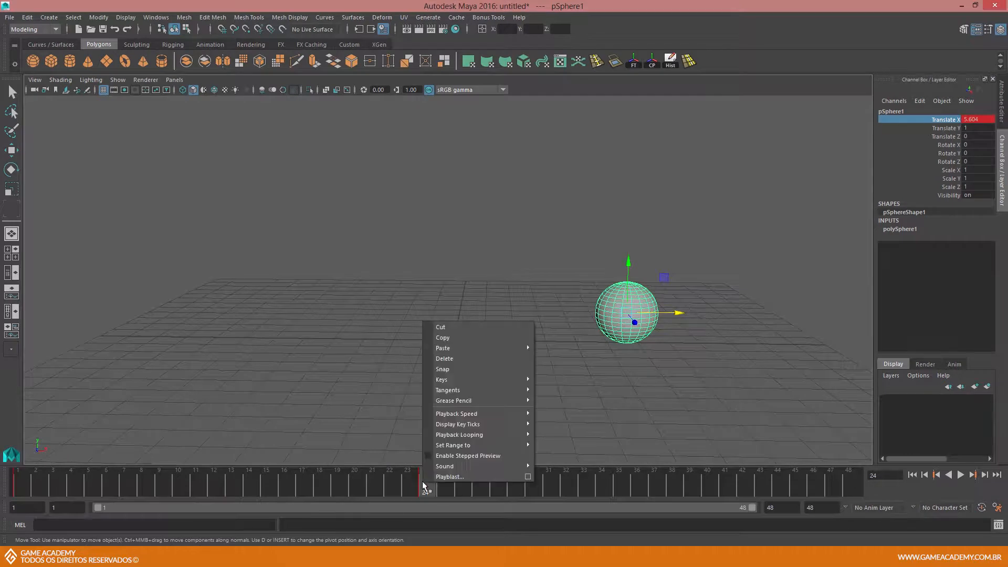
{"action": "left_click", "coordinate": [445, 359]}
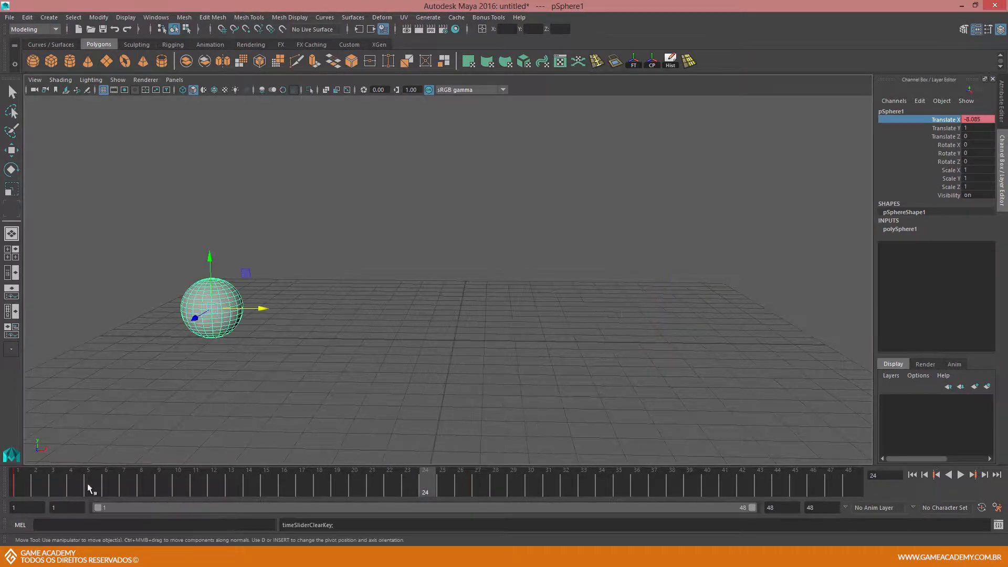
{"action": "left_click", "coordinate": [19, 486]}
{"action": "right_click", "coordinate": [19, 485]}
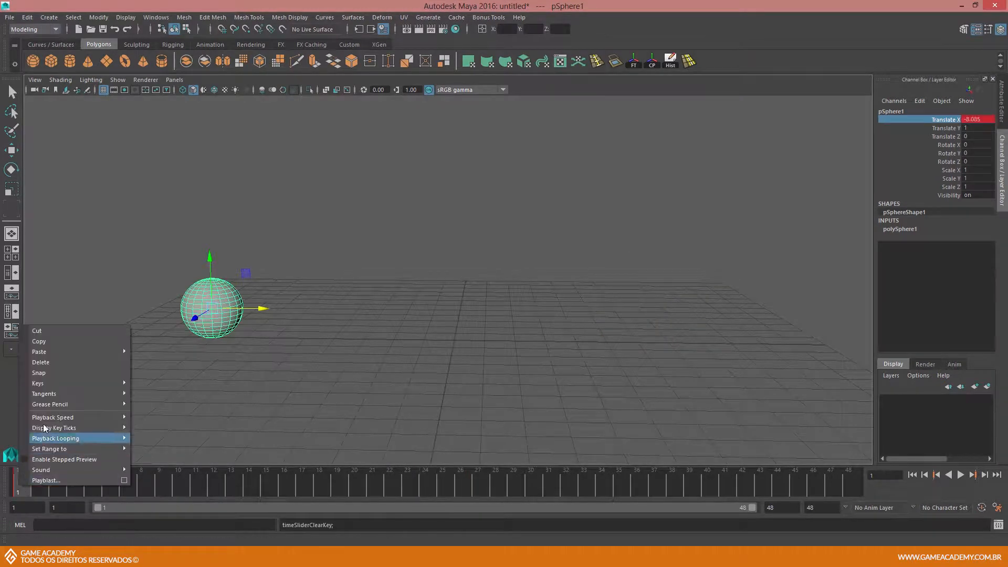
{"action": "left_click", "coordinate": [57, 365]}
{"action": "middle_click_drag", "start_coordinate": [285, 359], "coordinate": [347, 363], "text": "alt"}
{"action": "left_click_drag", "start_coordinate": [347, 363], "coordinate": [352, 361], "text": "alt"}
{"action": "middle_click_drag", "start_coordinate": [352, 361], "coordinate": [390, 363], "text": "alt"}
{"action": "right_click_drag", "start_coordinate": [396, 362], "coordinate": [458, 339], "text": "alt"}
{"action": "left_click_drag", "start_coordinate": [459, 333], "coordinate": [441, 322], "text": "alt"}
{"action": "middle_click_drag", "start_coordinate": [441, 321], "coordinate": [430, 312], "text": "alt"}
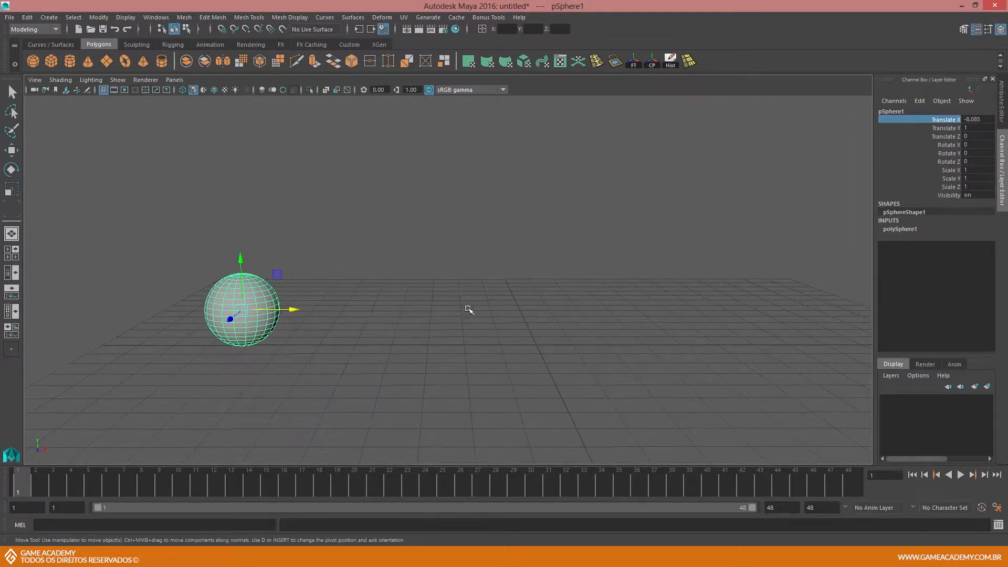
- Turn on automatic keyframing and set a key on all of the sphere's channels at frame 1
{"action": "left_click", "coordinate": [981, 508]}
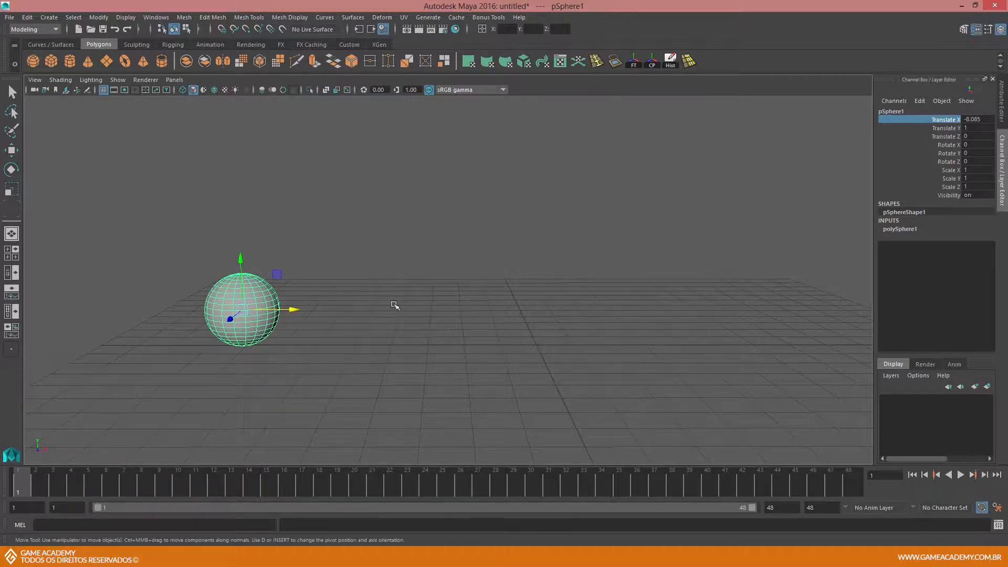
{"action": "middle_click_drag", "start_coordinate": [452, 310], "coordinate": [400, 314], "text": "alt"}
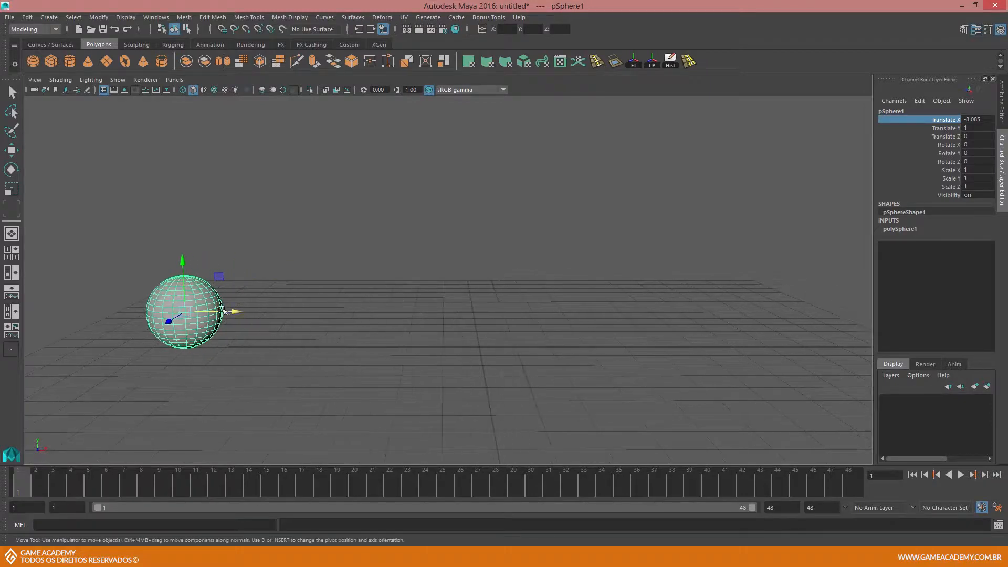
{"action": "key", "text": "s"}
{"action": "left_click_drag", "start_coordinate": [278, 309], "coordinate": [337, 297], "text": "alt"}
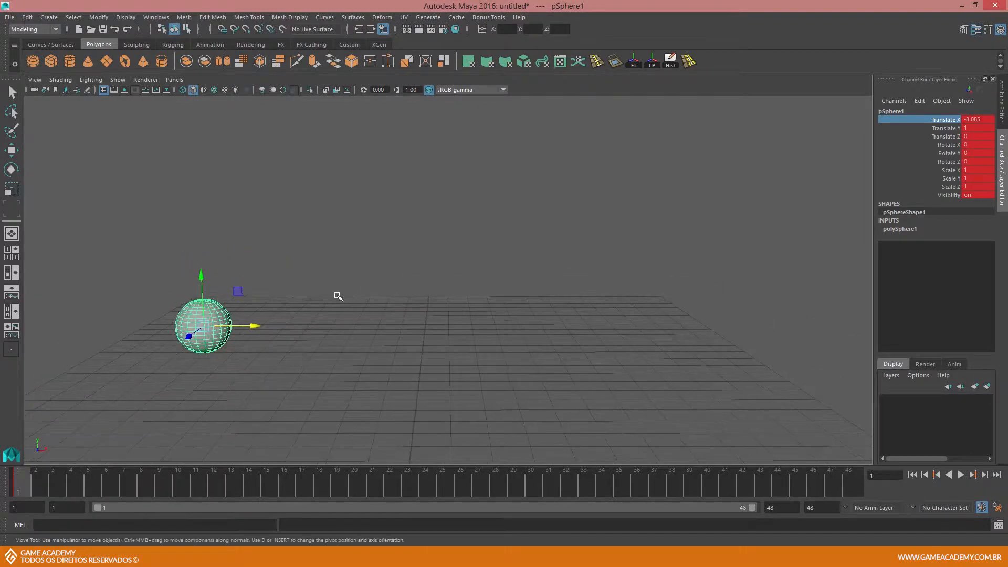
- At frame 12, move the sphere along X to about -0.76 and play the animation back
{"action": "left_click", "coordinate": [216, 484]}
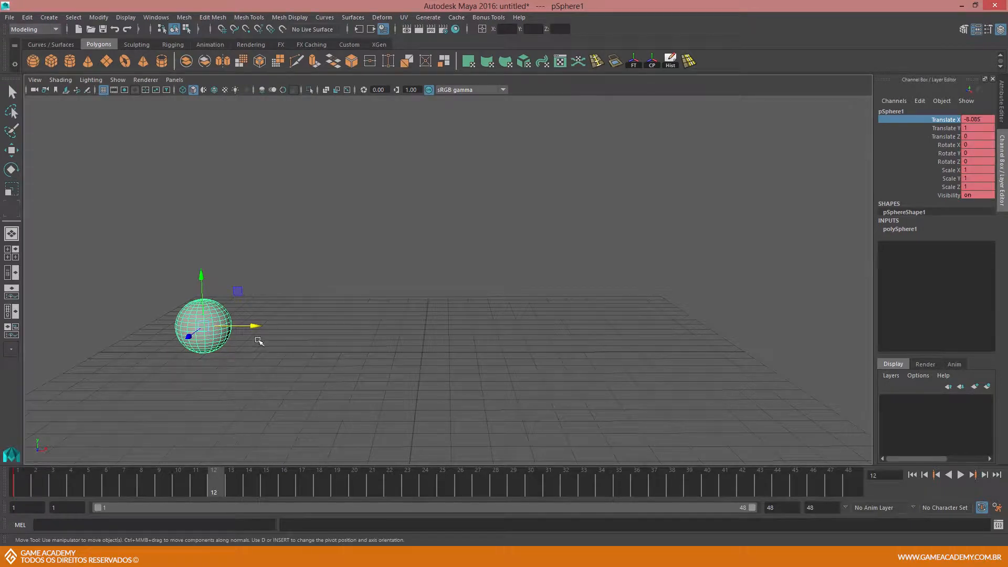
{"action": "left_click_drag", "start_coordinate": [254, 326], "coordinate": [452, 334]}
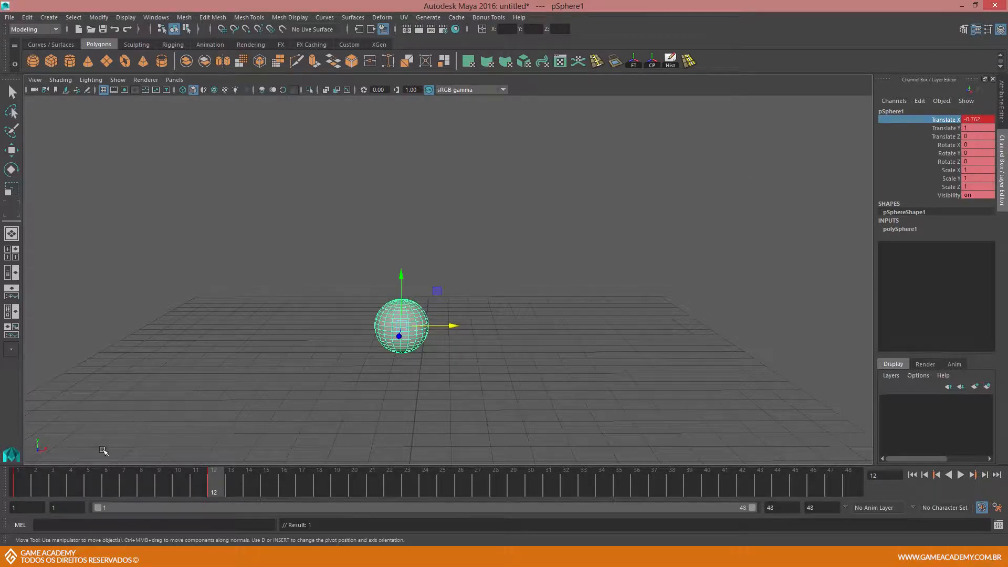
{"action": "left_click", "coordinate": [25, 491]}
{"action": "left_click_drag", "start_coordinate": [32, 486], "coordinate": [217, 492]}
{"action": "key", "text": "alt+v"}
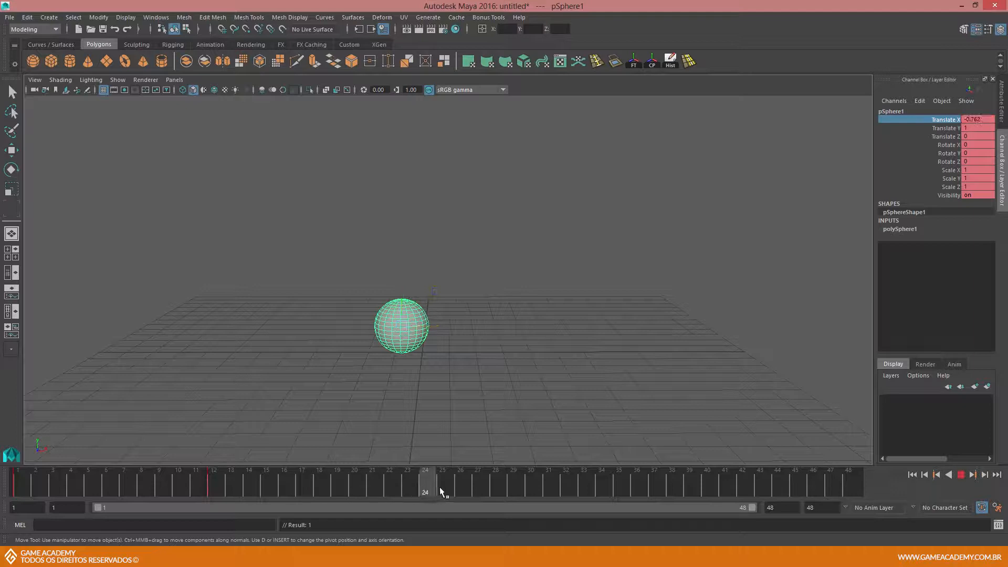
- At frame 24, move the sphere to about X 5.94 and Y 7.12, and review the motion from frame 1
{"action": "key", "text": "alt+v"}
{"action": "left_click_drag", "start_coordinate": [472, 325], "coordinate": [633, 323]}
{"action": "left_click_drag", "start_coordinate": [584, 275], "coordinate": [588, 110]}
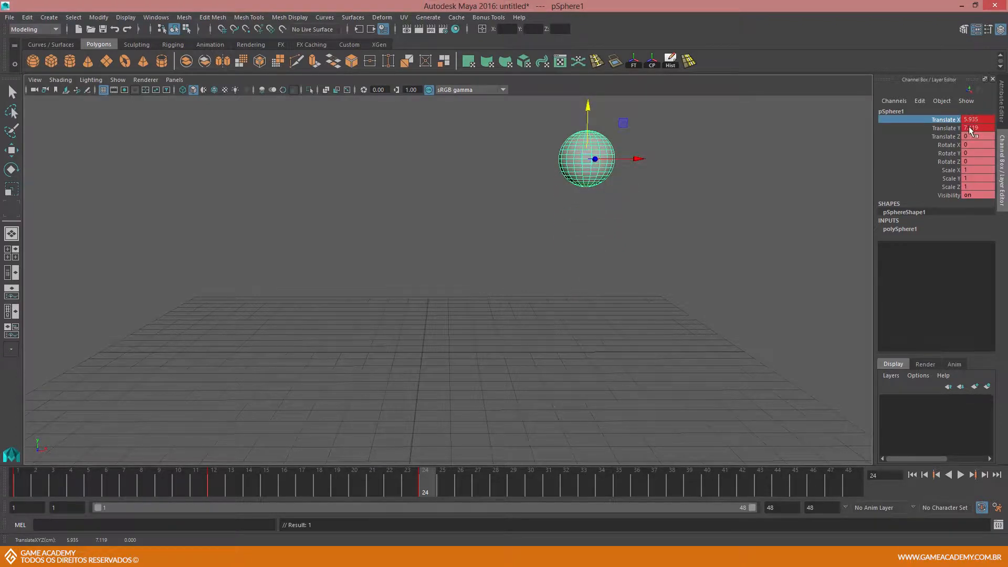
{"action": "left_click", "coordinate": [22, 486]}
{"action": "key", "text": "alt+v"}
{"action": "left_click_drag", "start_coordinate": [79, 490], "coordinate": [221, 481]}
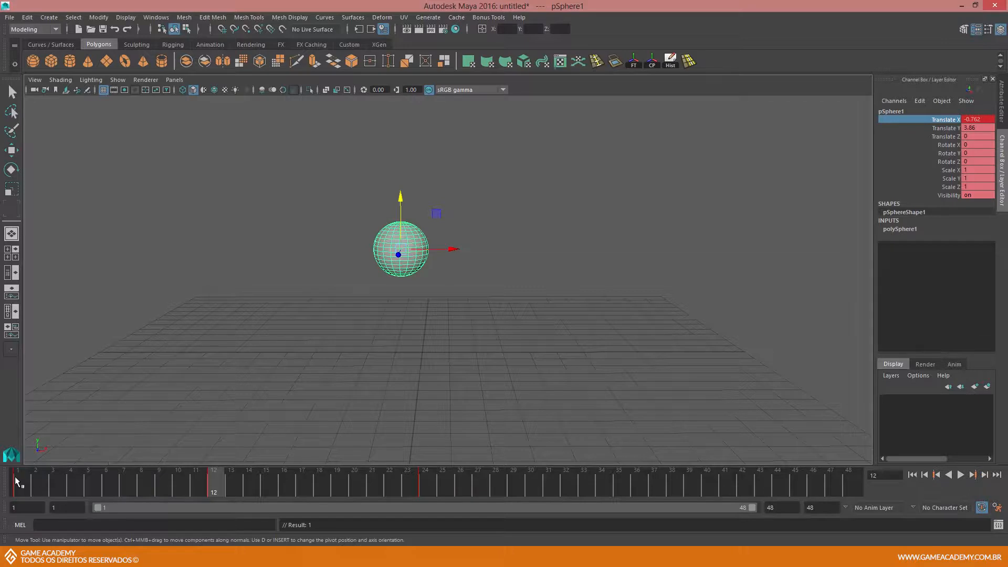
- Undo the sphere's X and Y moves at frame 24 and check its position at frames 1 and 12
{"action": "key", "text": "ctrl+z"}
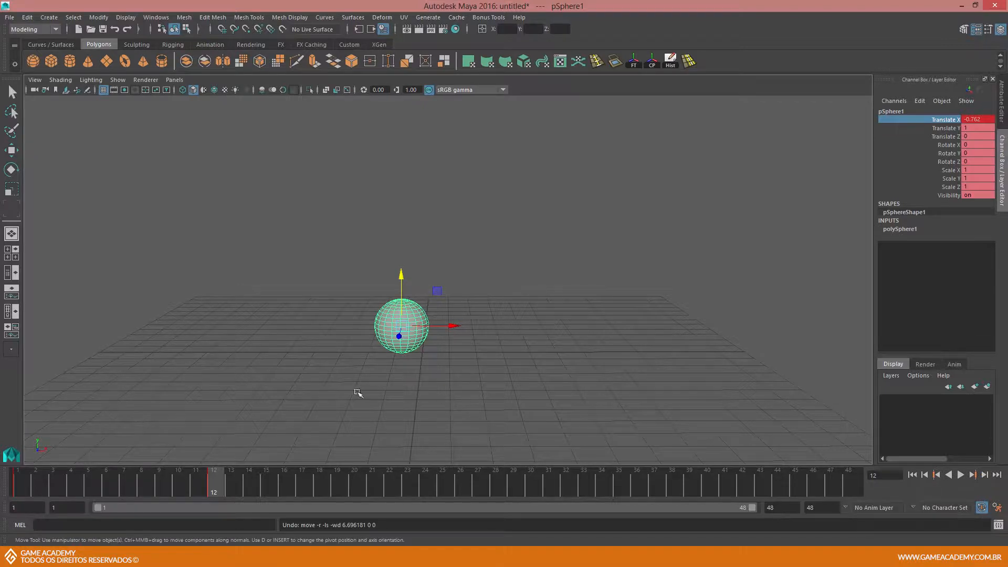
{"action": "left_click", "coordinate": [18, 479]}
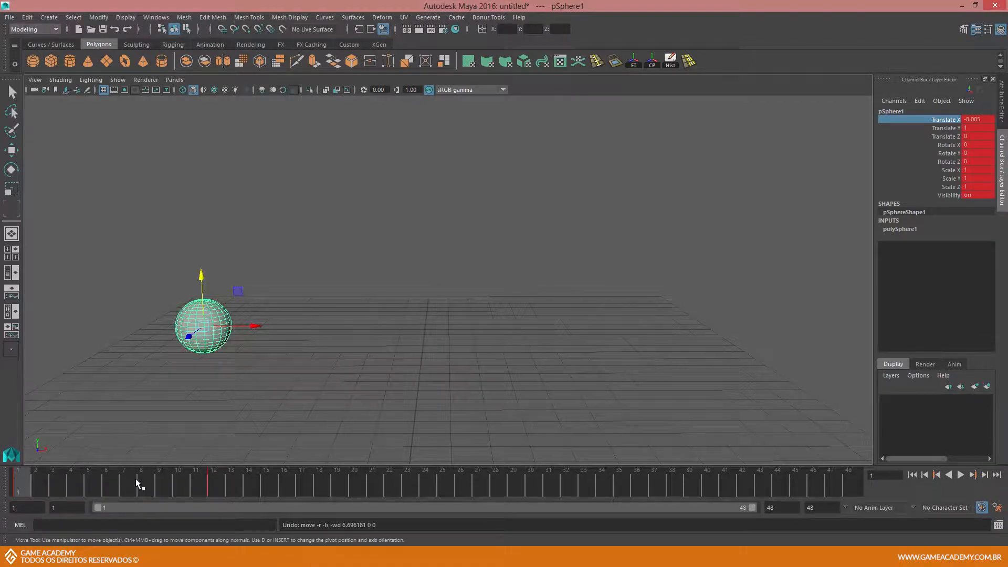
{"action": "left_click", "coordinate": [213, 480]}
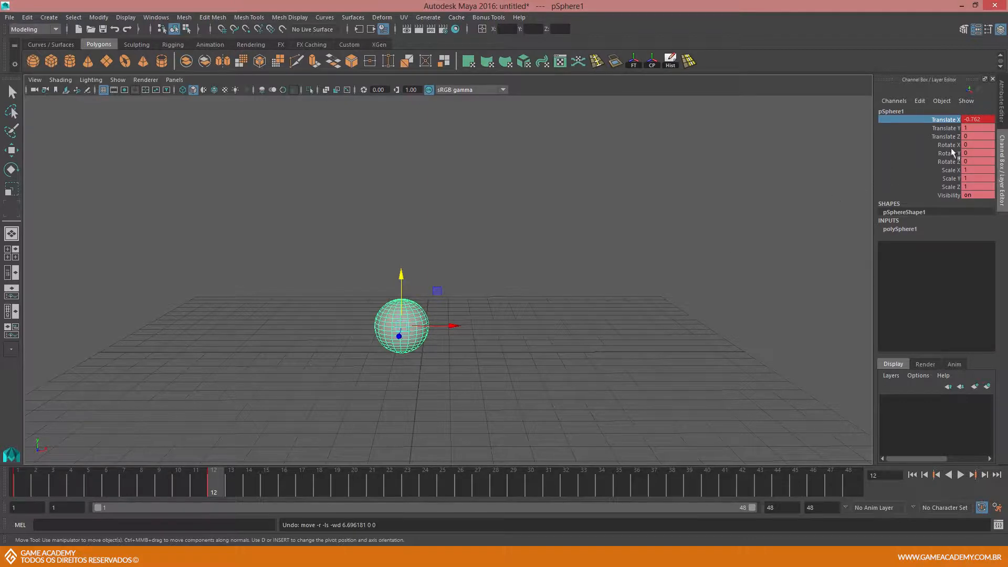
- Key all of the sphere's channels at frame 12
{"action": "left_click", "coordinate": [942, 128]}
{"action": "right_click", "coordinate": [942, 130]}
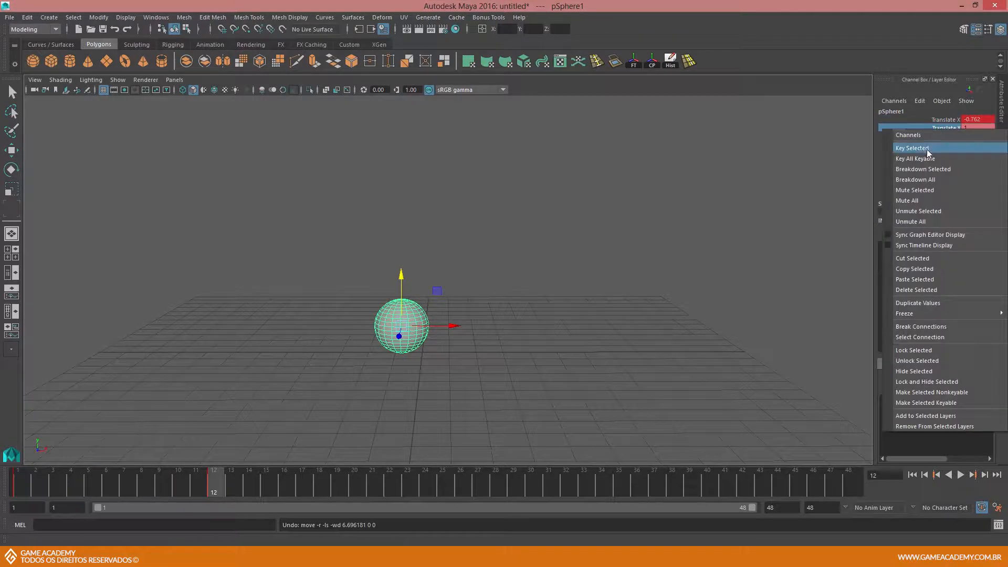
{"action": "left_click", "coordinate": [929, 148]}
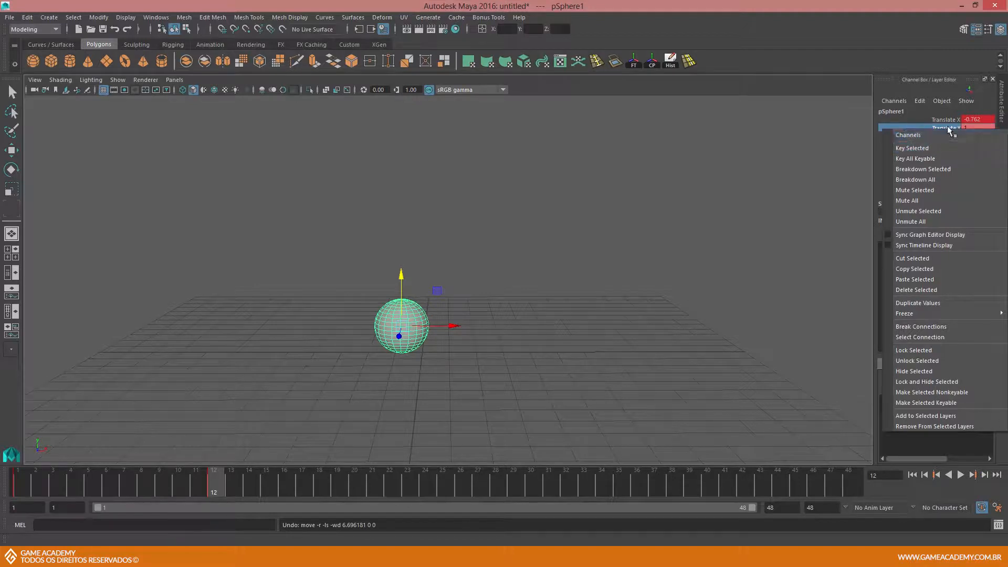
{"action": "key", "text": "s"}
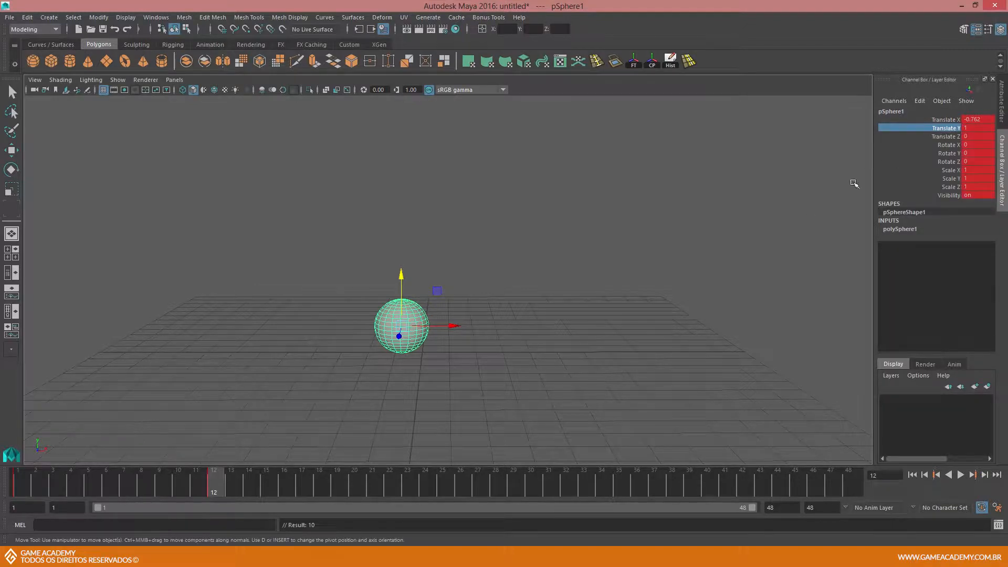
- At frame 24, move the sphere to about X 4.75 and Y 5.42, and return to frame 12
{"action": "left_click", "coordinate": [429, 490]}
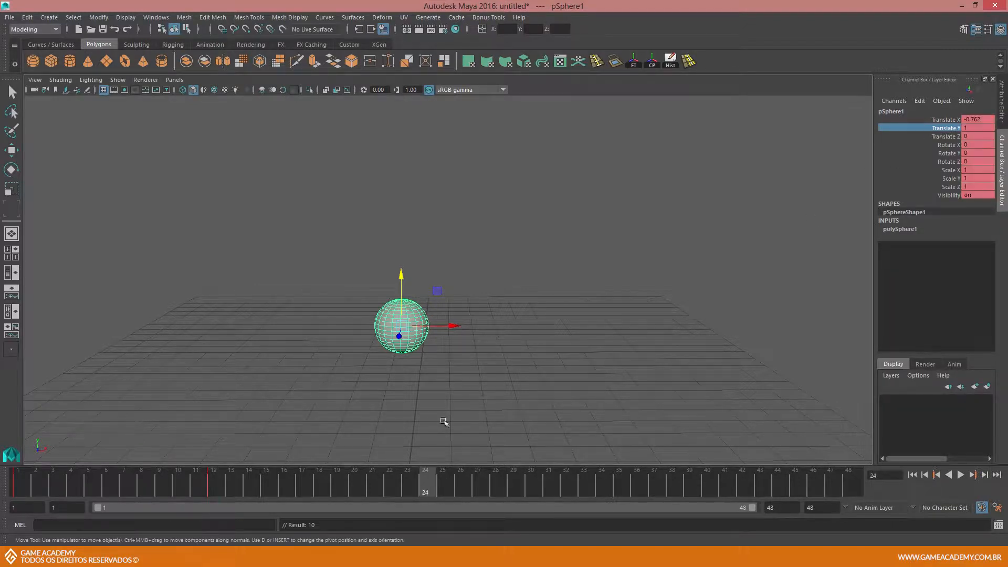
{"action": "left_click_drag", "start_coordinate": [456, 327], "coordinate": [598, 315]}
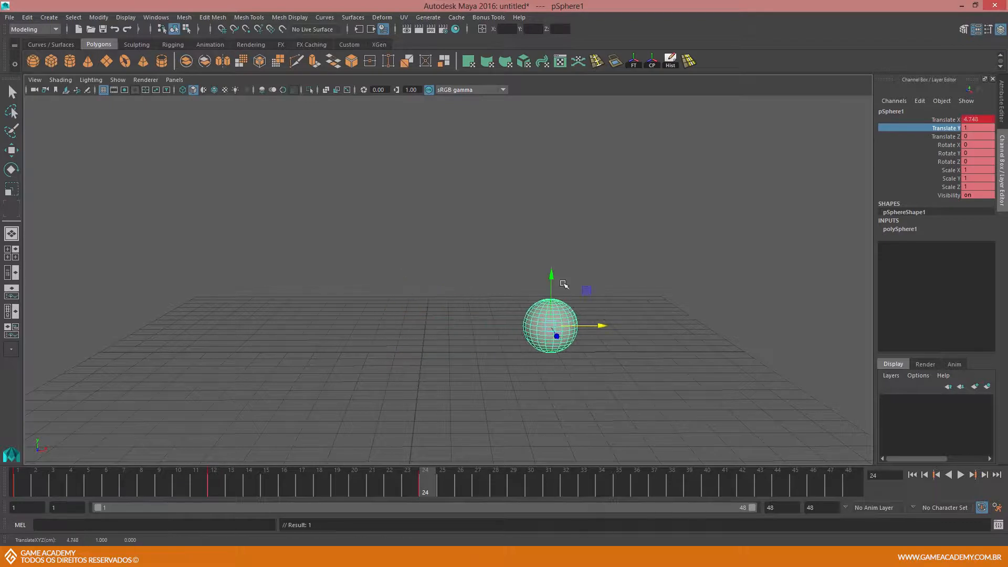
{"action": "left_click_drag", "start_coordinate": [550, 274], "coordinate": [564, 153]}
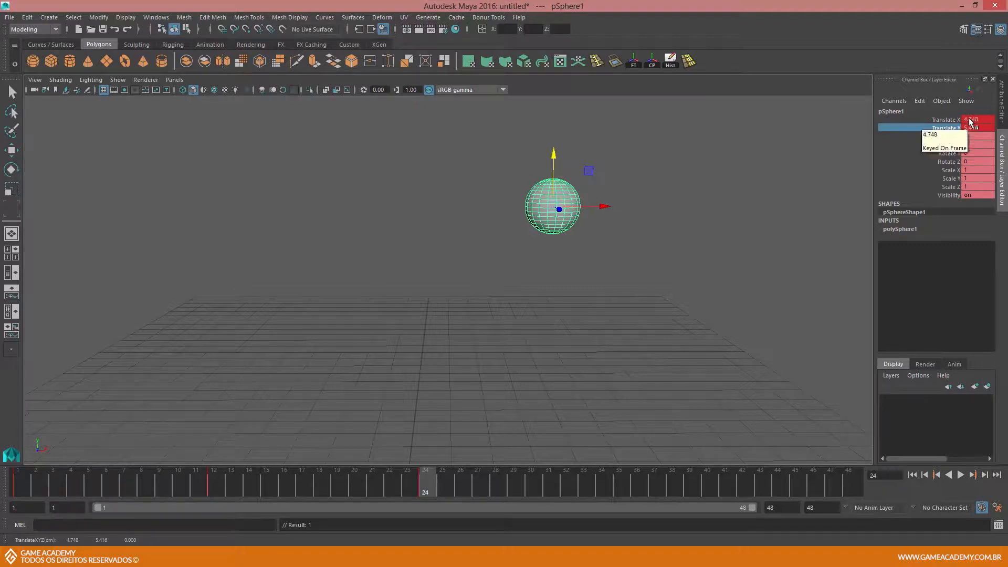
{"action": "left_click", "coordinate": [214, 489]}
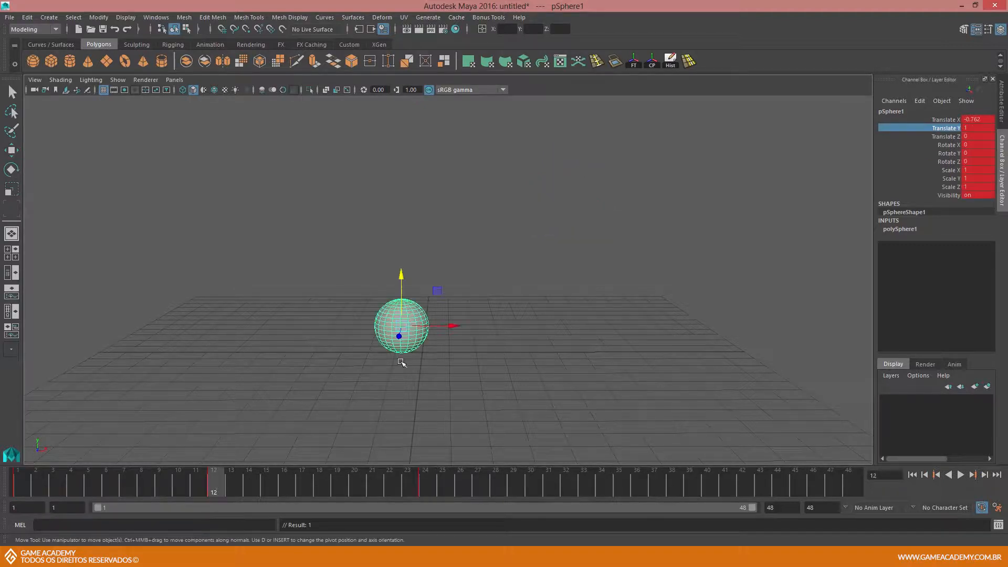
- Rewind to frame 1 and play the sphere animation to review the motion
{"action": "left_click", "coordinate": [981, 510]}
{"action": "right_click", "coordinate": [948, 128]}
{"action": "left_click", "coordinate": [951, 128]}
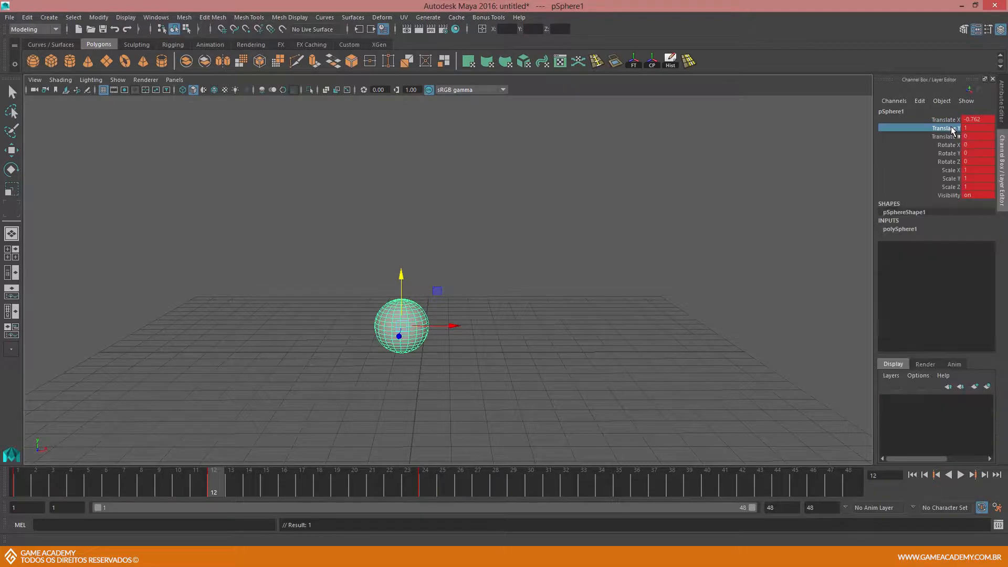
{"action": "left_click", "coordinate": [980, 507]}
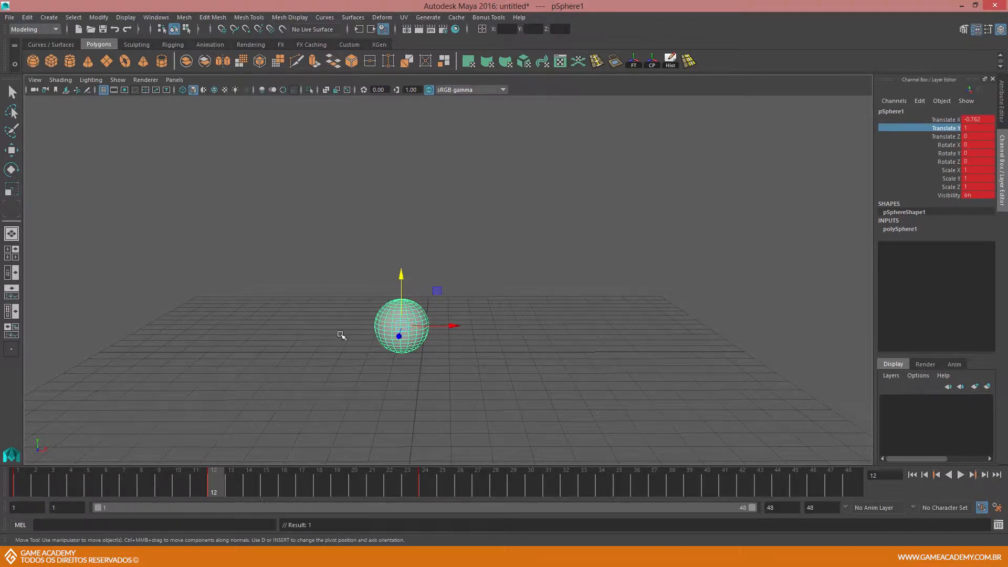
{"action": "left_click_drag", "start_coordinate": [25, 480], "coordinate": [1, 487]}
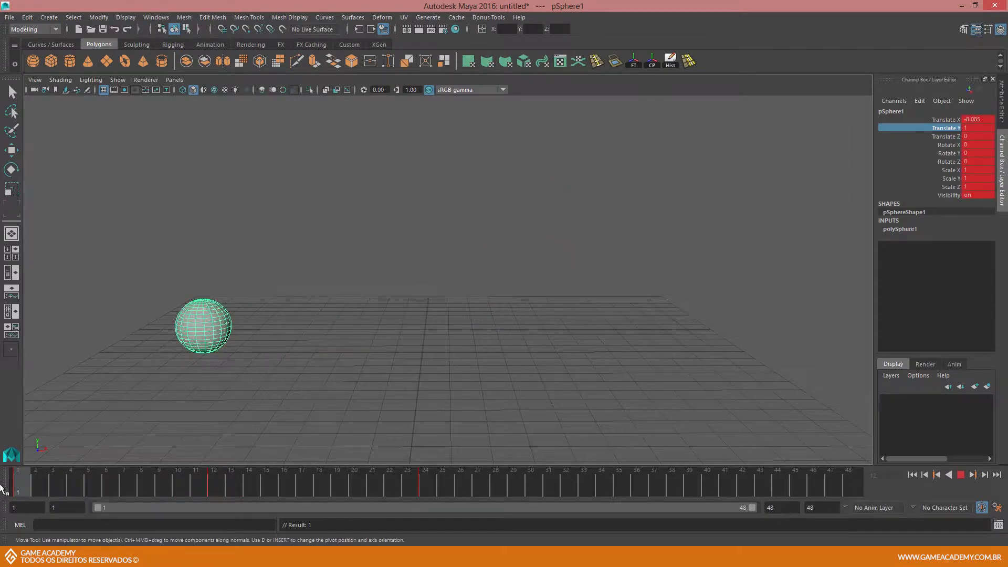
- Play the sphere animation, stop it, and inspect the keyed poses at frames 24 and 12
{"action": "key", "text": "alt+v"}
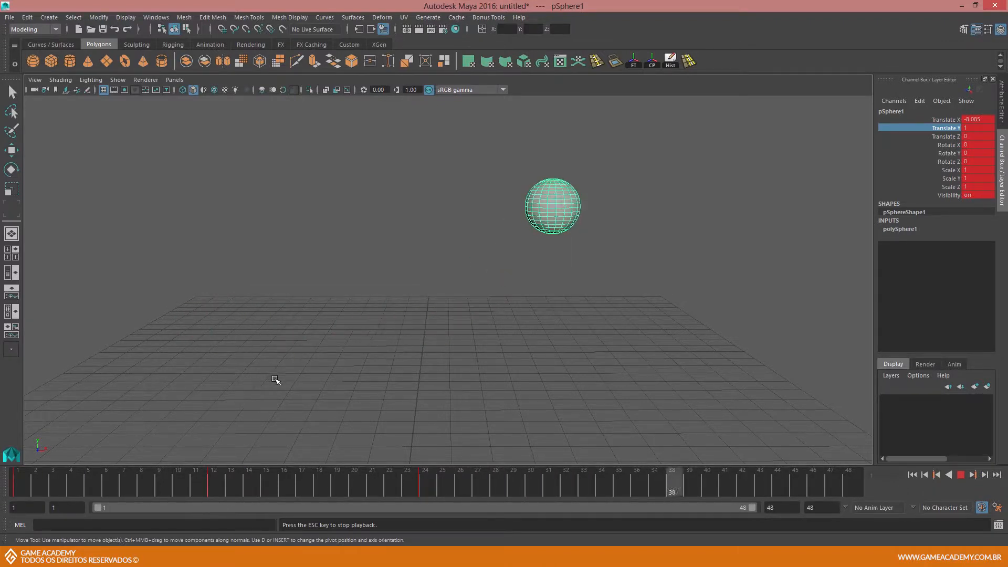
{"action": "key", "text": "Escape"}
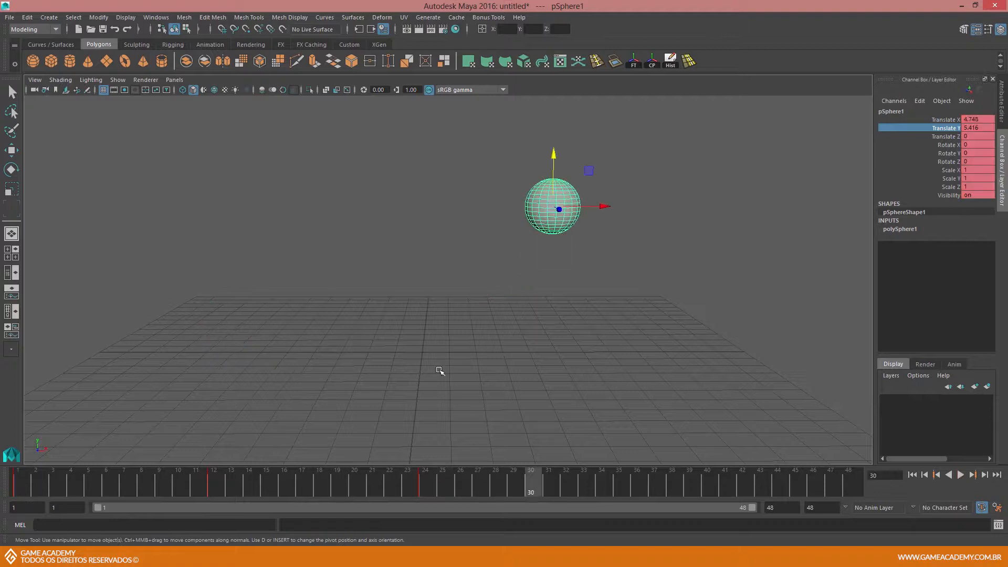
{"action": "left_click", "coordinate": [425, 483]}
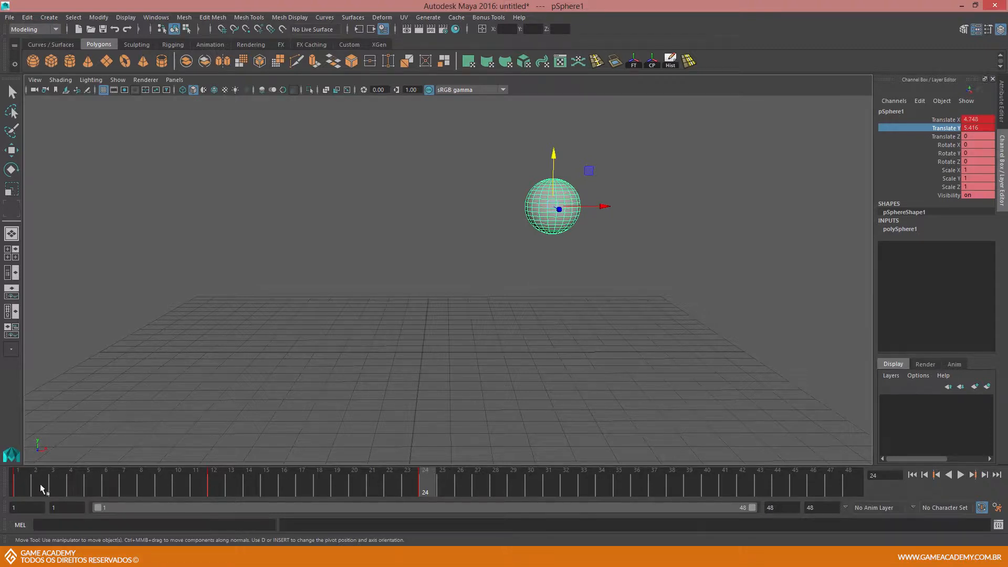
{"action": "right_click", "coordinate": [424, 479]}
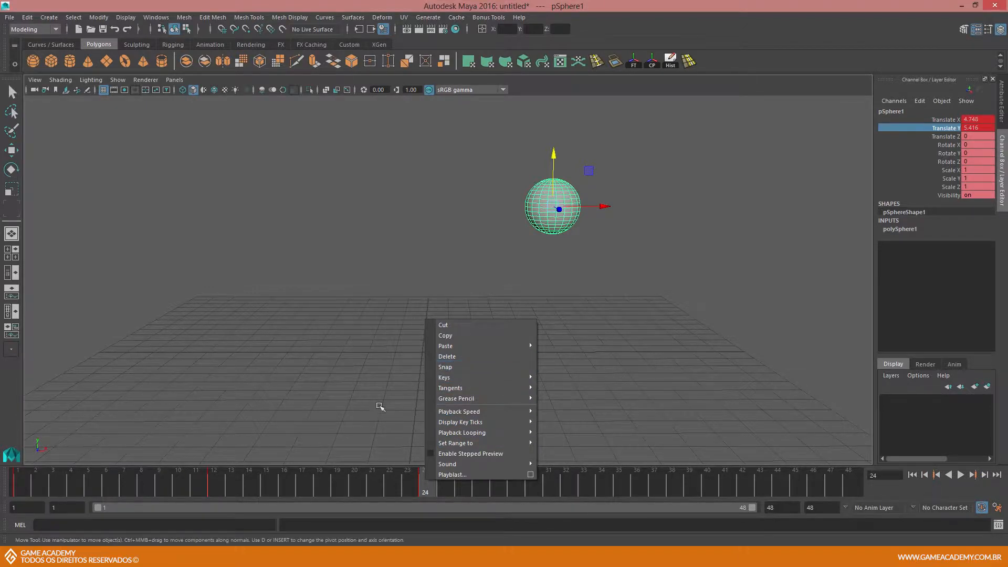
{"action": "left_click", "coordinate": [215, 483]}
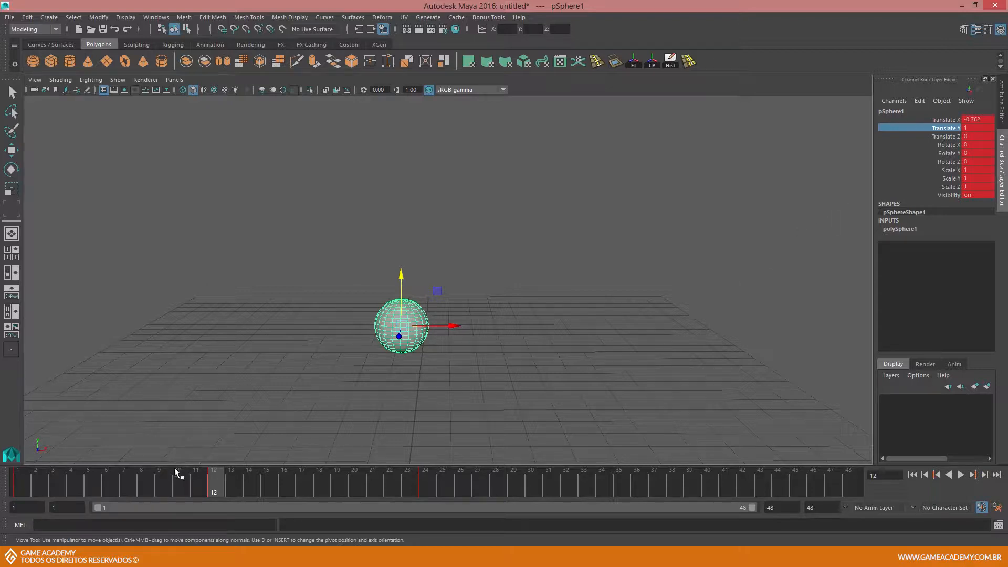
- Select the sphere's keys from frame 1 to 24, delete them all, and undo the deletion
{"action": "left_click", "coordinate": [427, 484], "text": "shift"}
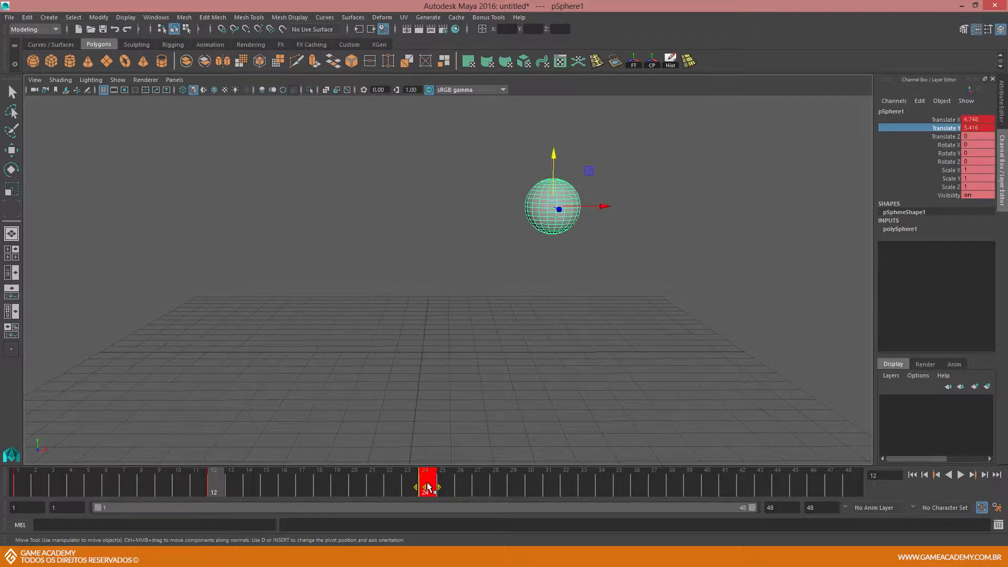
{"action": "left_click_drag", "start_coordinate": [427, 486], "coordinate": [27, 478], "text": "shift"}
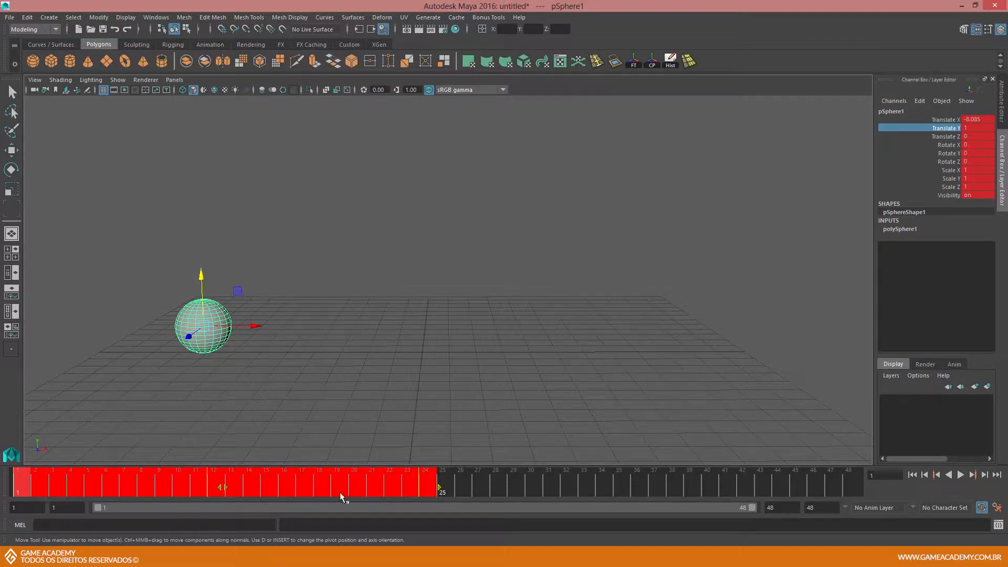
{"action": "right_click", "coordinate": [341, 478]}
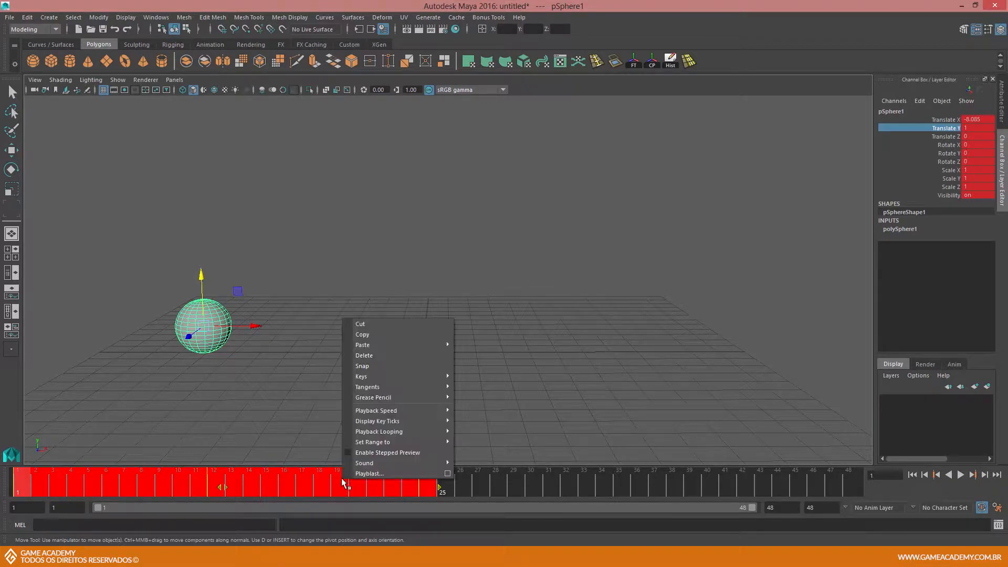
{"action": "left_click", "coordinate": [365, 356]}
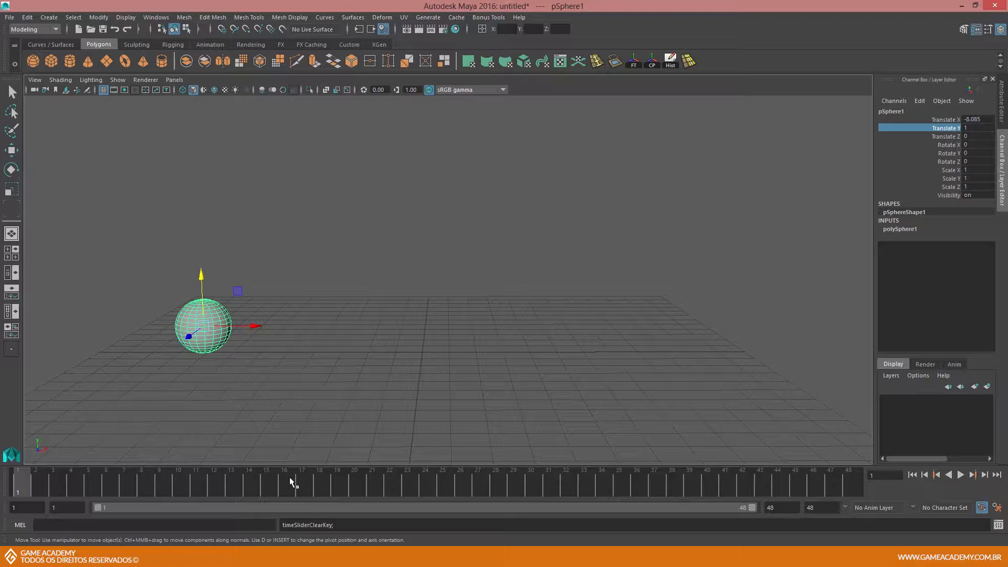
{"action": "key", "text": "ctrl+z"}
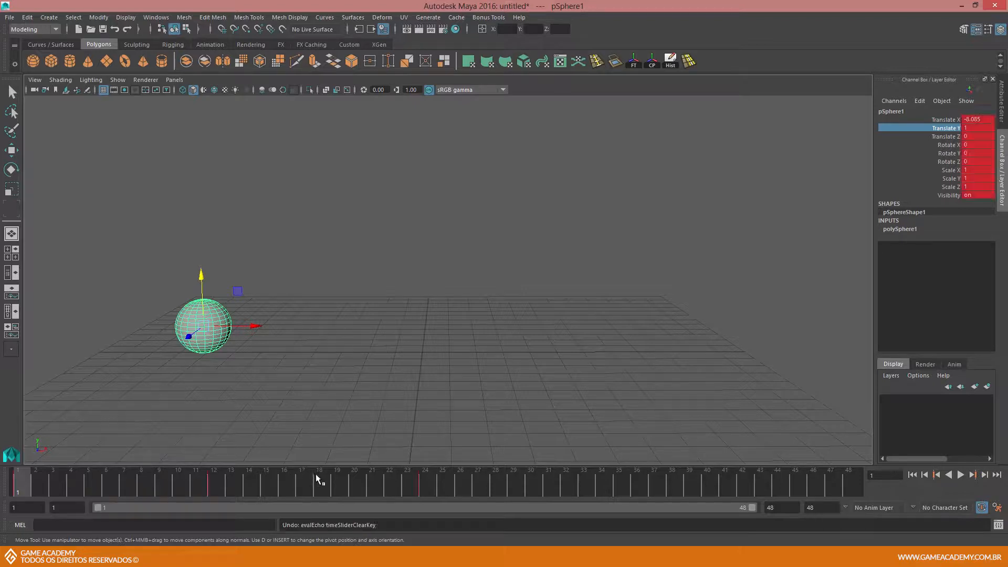
- Reselect the key range spanning frames 1 to 24, repeat the key deletion, and undo it
{"action": "left_click", "coordinate": [427, 487], "text": "shift"}
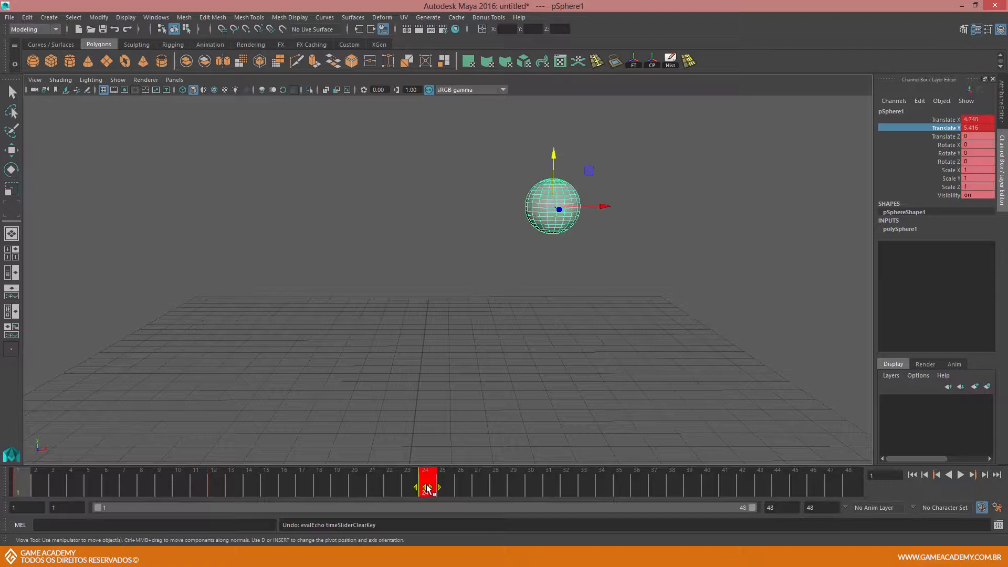
{"action": "left_click_drag", "start_coordinate": [427, 487], "coordinate": [29, 477], "text": "shift"}
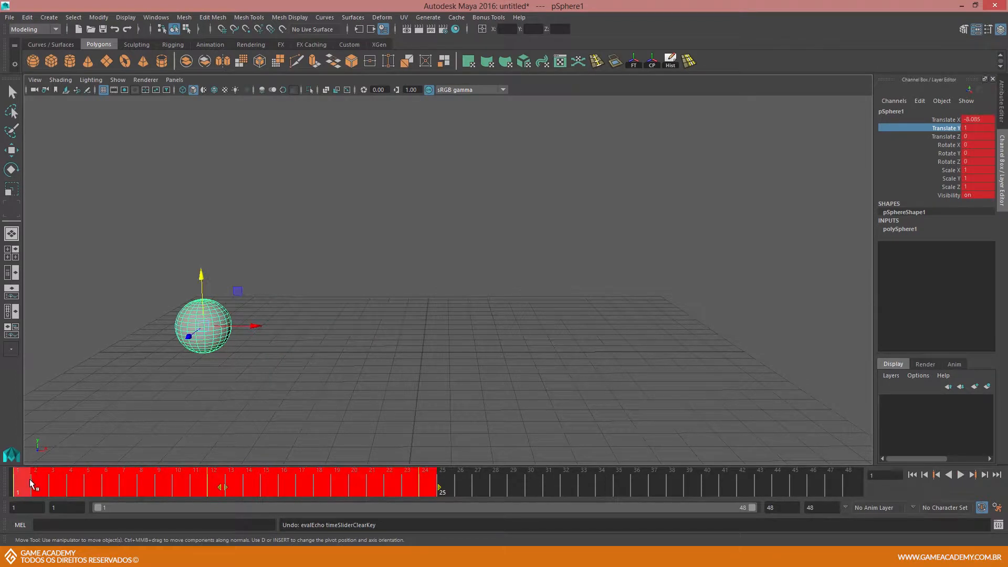
{"action": "right_click", "coordinate": [266, 477]}
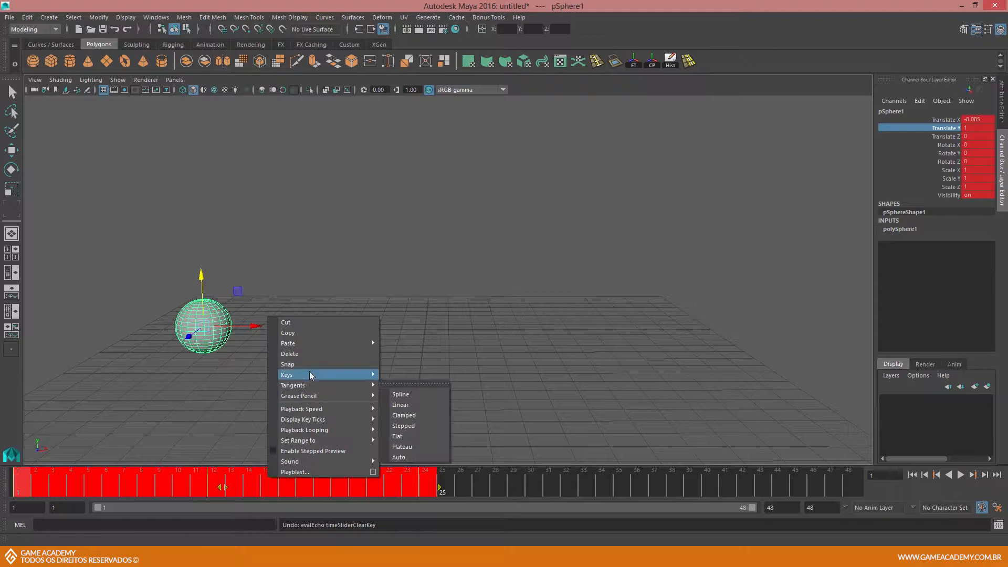
{"action": "key", "text": "Escape"}
{"action": "key", "text": "g"}
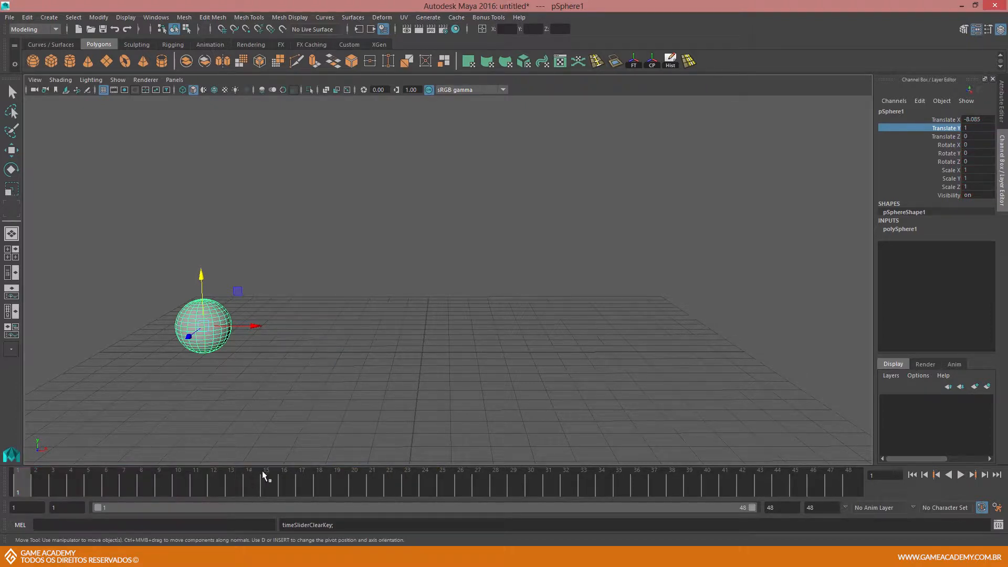
{"action": "key", "text": "ctrl+z"}
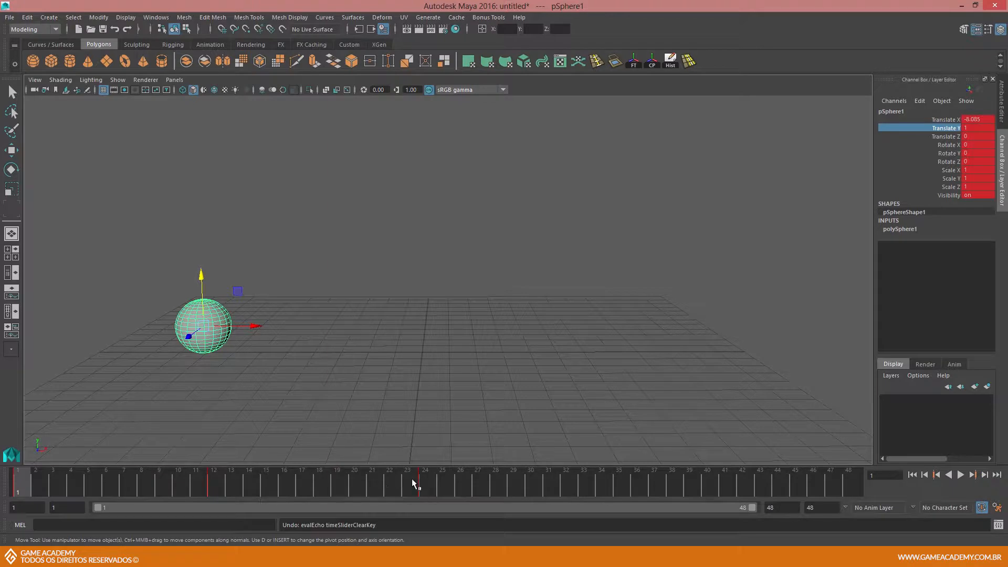
- Select all keys between frames 1 and 24, shift the block to start at frame 19, and scrub back to frame 1
{"action": "left_click_drag", "start_coordinate": [427, 482], "coordinate": [24, 486], "text": "shift"}
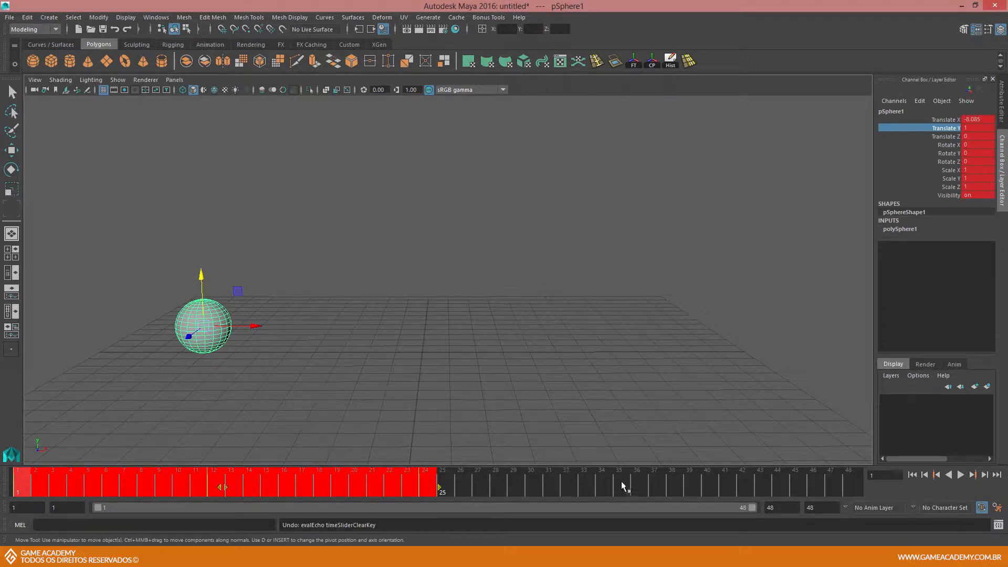
{"action": "left_click", "coordinate": [516, 486]}
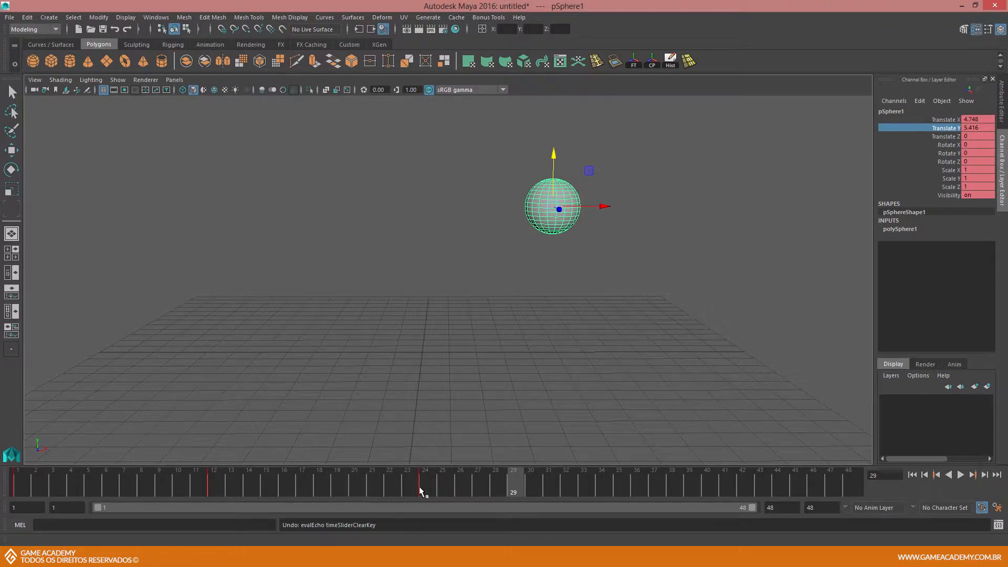
{"action": "left_click_drag", "start_coordinate": [427, 486], "coordinate": [24, 482], "text": "shift"}
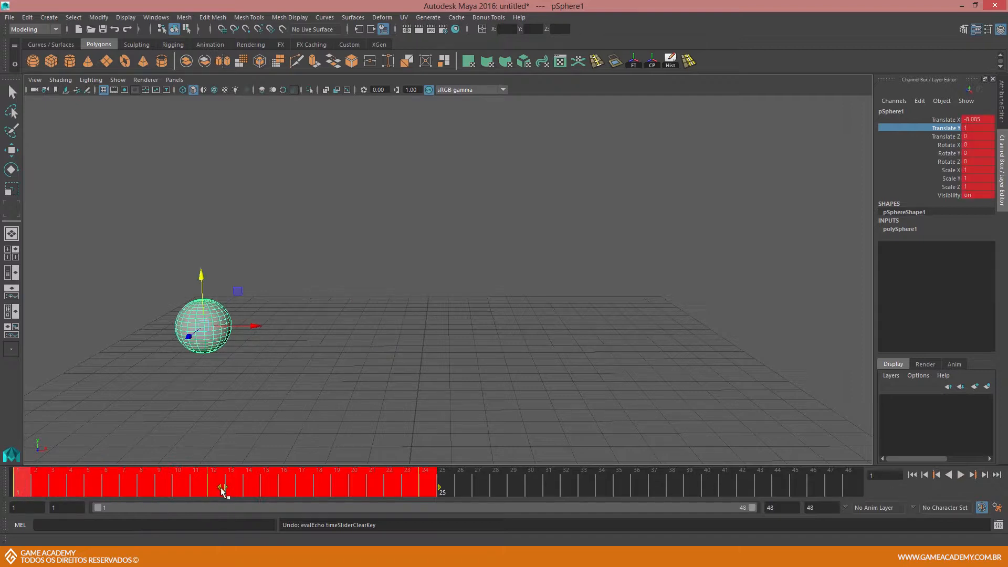
{"action": "left_click_drag", "start_coordinate": [226, 491], "coordinate": [547, 481]}
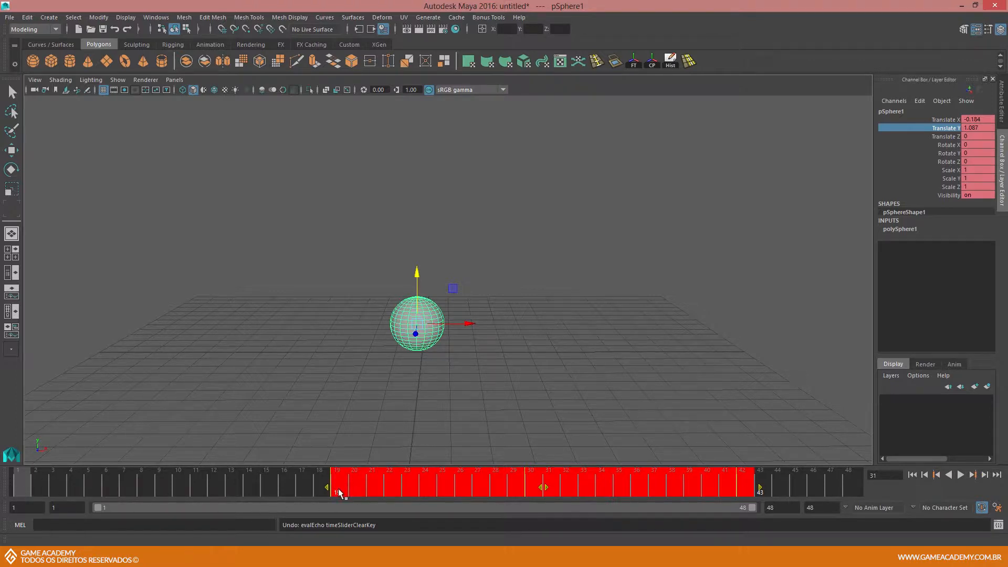
{"action": "left_click", "coordinate": [243, 487]}
{"action": "left_click_drag", "start_coordinate": [243, 484], "coordinate": [3, 476]}
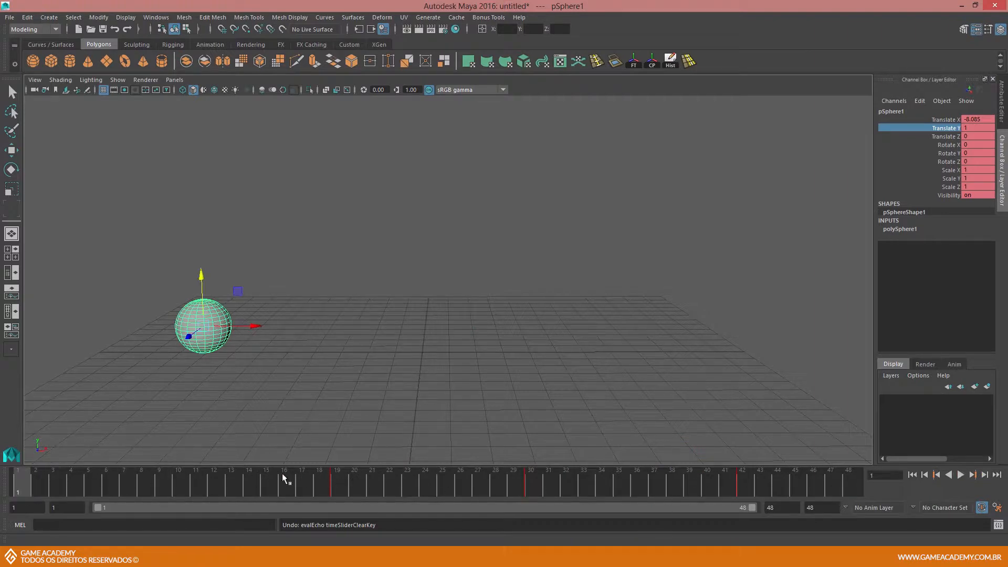
- Shift the block of keys at frames 19 to 42 so it starts at frame 10, and play the animation from frame 1
{"action": "left_click_drag", "start_coordinate": [340, 486], "coordinate": [742, 490], "text": "shift"}
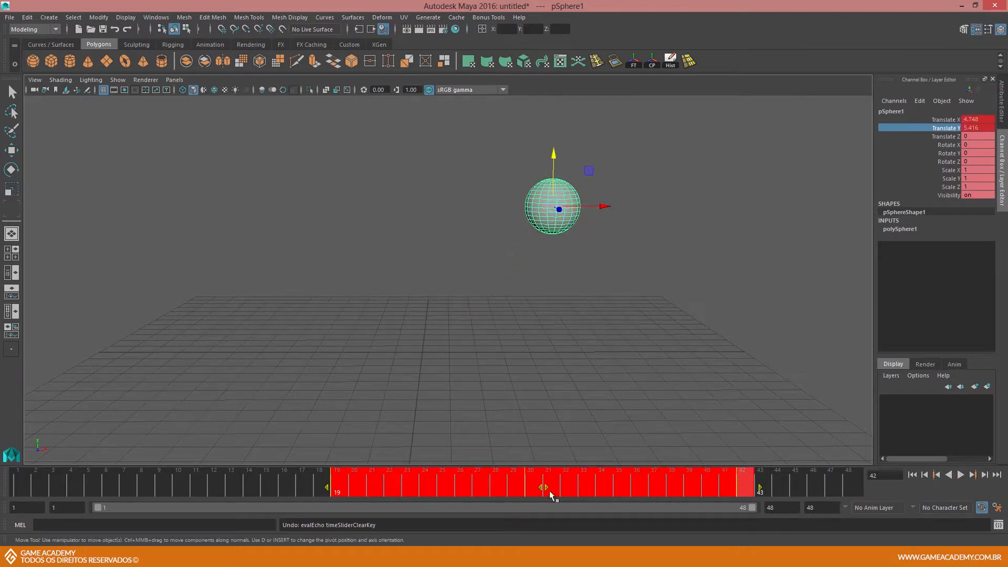
{"action": "left_click_drag", "start_coordinate": [544, 488], "coordinate": [398, 482]}
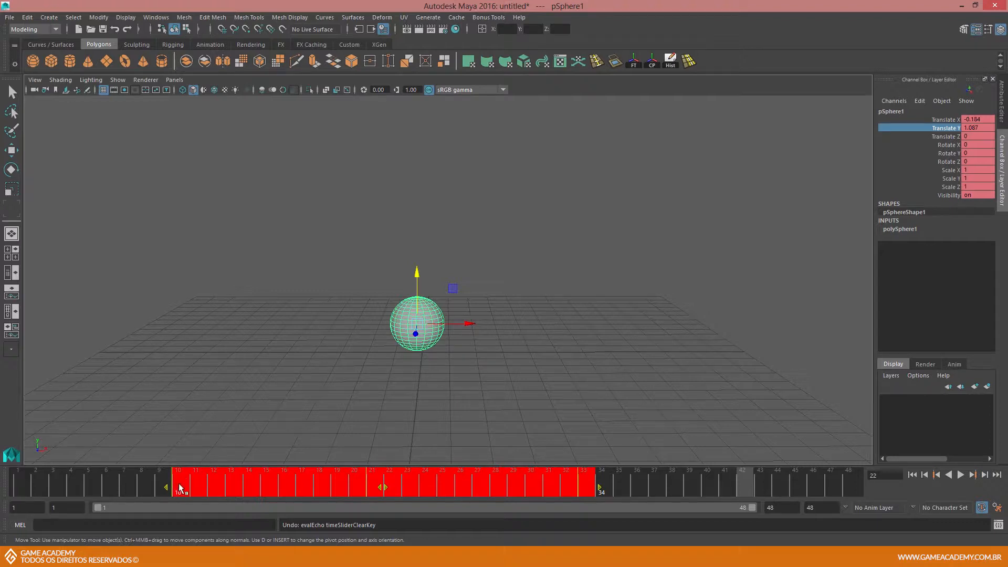
{"action": "left_click", "coordinate": [21, 483]}
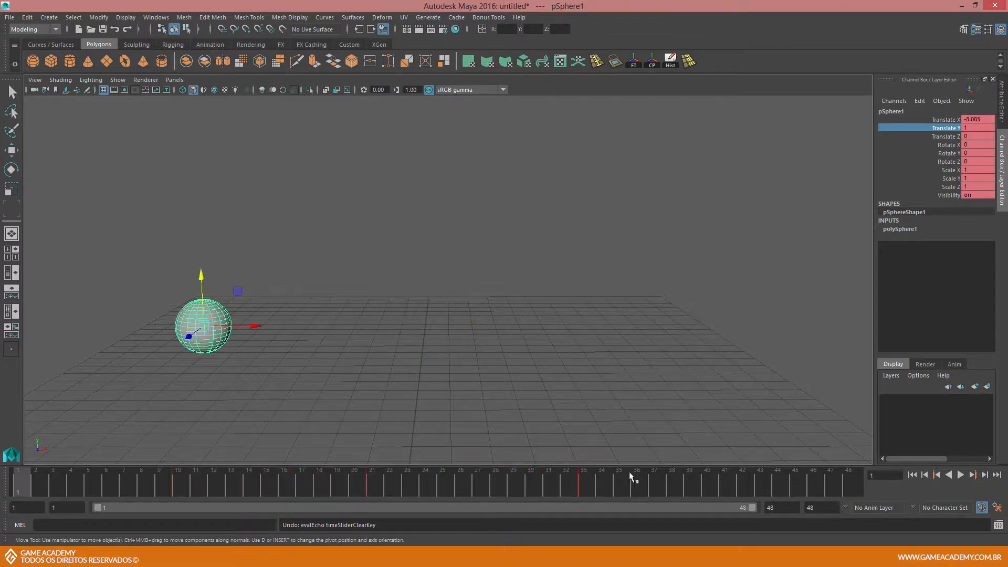
{"action": "left_click", "coordinate": [960, 476]}
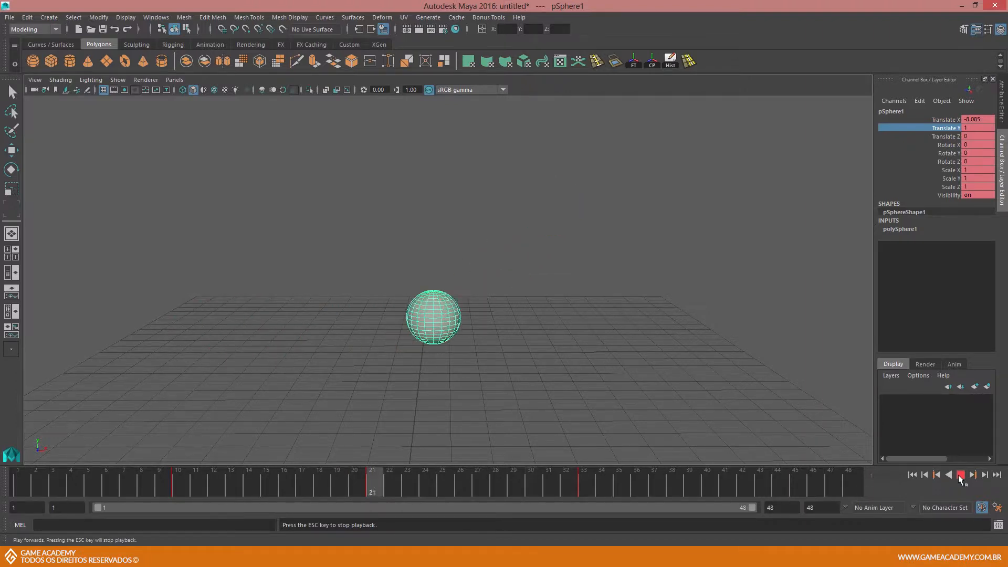
{"action": "left_click", "coordinate": [960, 475]}
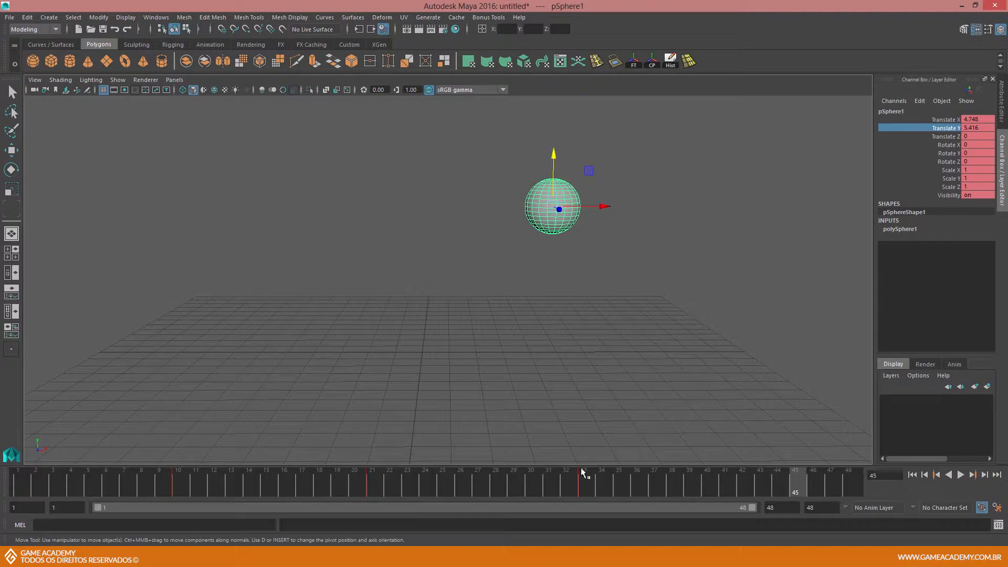
- Move the sphere's last key from frame 33 to frame 28 and play the animation from the start
{"action": "mouse_move", "coordinate": [578, 473]}
{"action": "left_mouse_down"}
{"action": "mouse_move", "coordinate": [367, 483]}
{"action": "mouse_move", "coordinate": [593, 484]}
{"action": "mouse_move", "coordinate": [363, 480]}
{"action": "mouse_move", "coordinate": [584, 482]}
{"action": "left_mouse_up"}
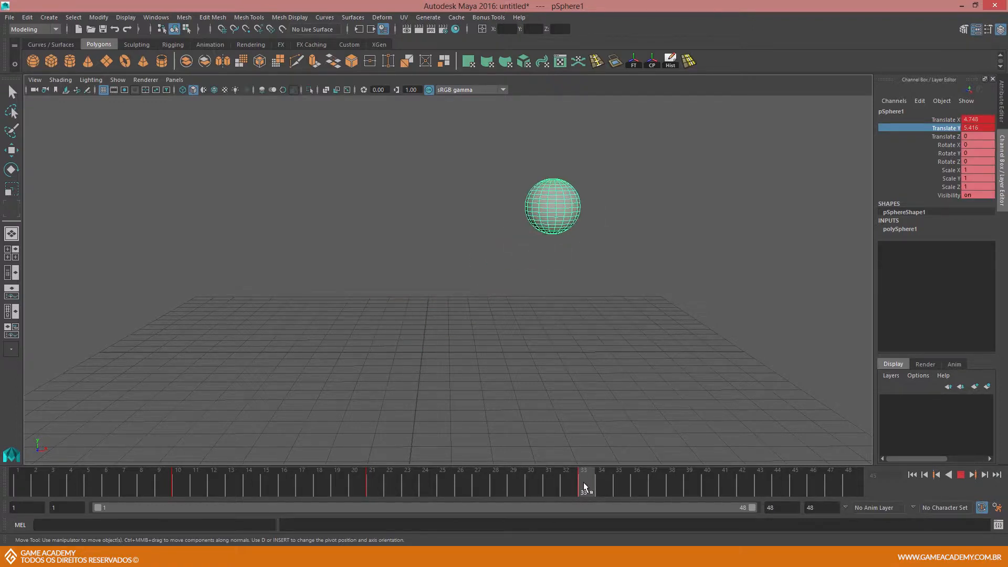
{"action": "left_click_drag", "start_coordinate": [584, 482], "coordinate": [584, 482]}
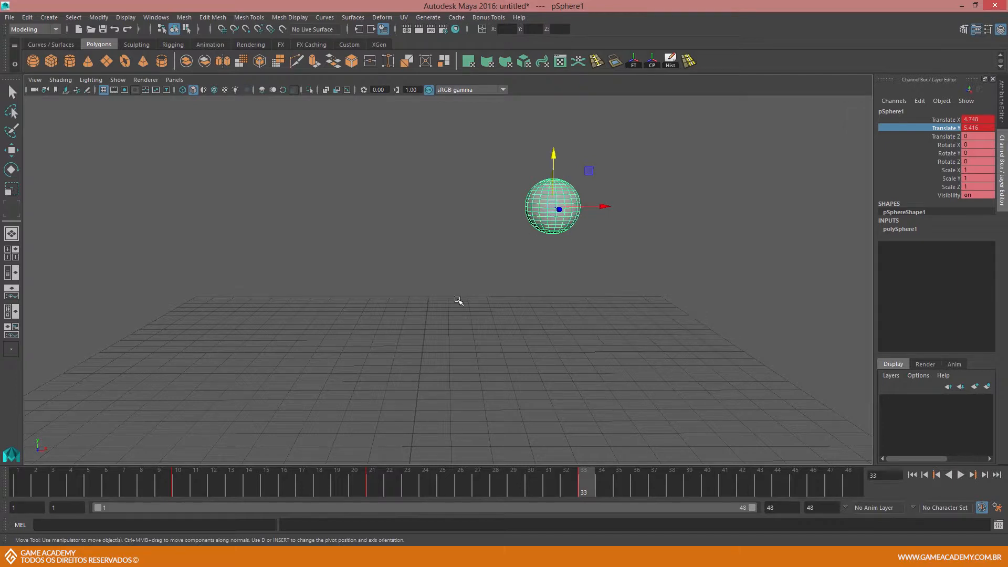
{"action": "left_click", "coordinate": [586, 488], "text": "shift"}
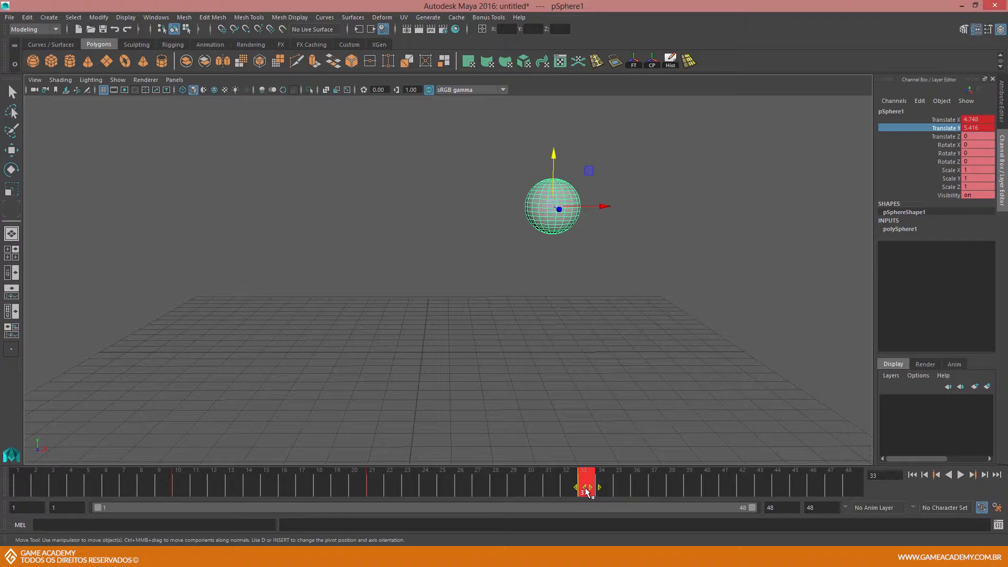
{"action": "left_click_drag", "start_coordinate": [586, 489], "coordinate": [499, 490]}
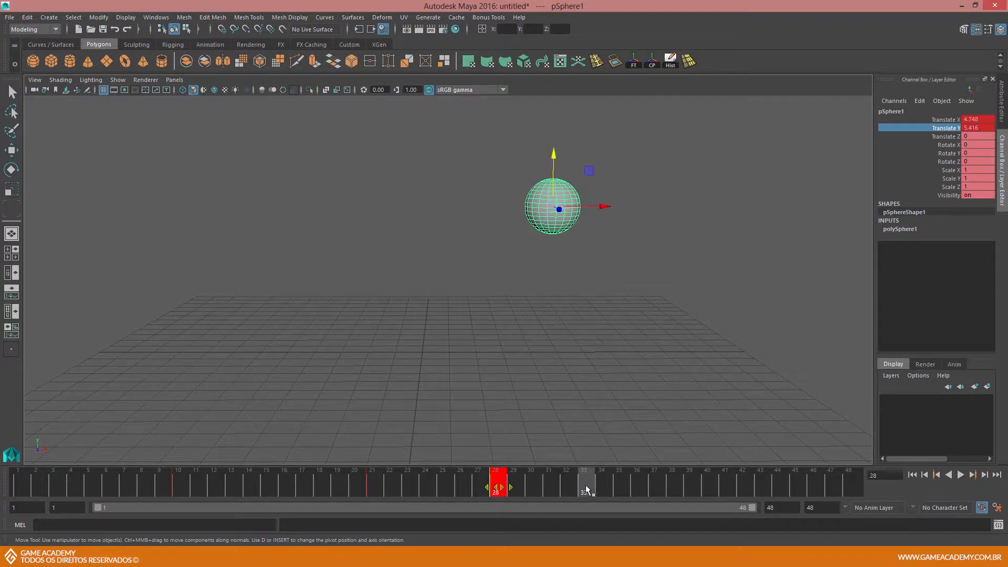
{"action": "left_click_drag", "start_coordinate": [408, 481], "coordinate": [17, 481]}
{"action": "left_click", "coordinate": [959, 476]}
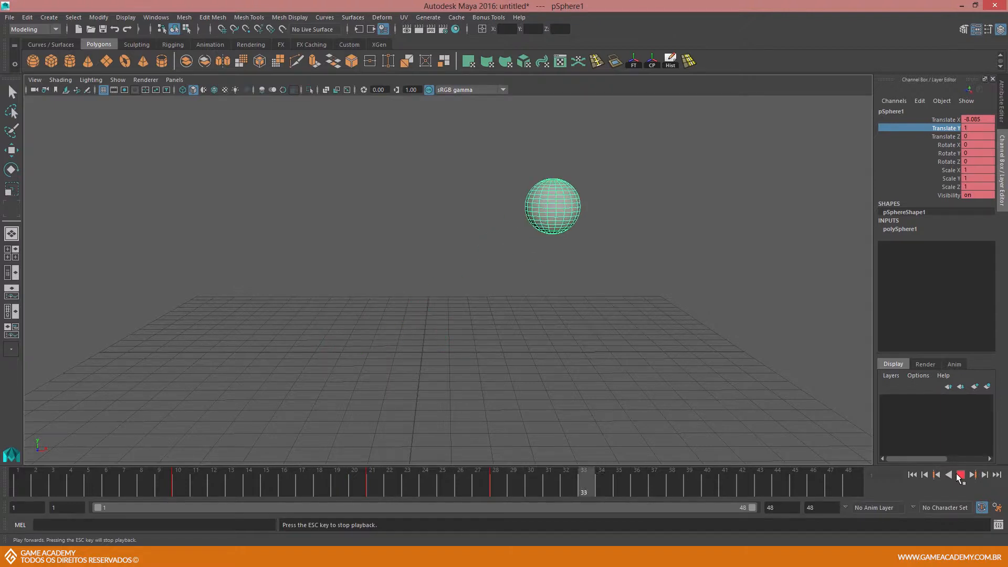
{"action": "left_click", "coordinate": [960, 475]}
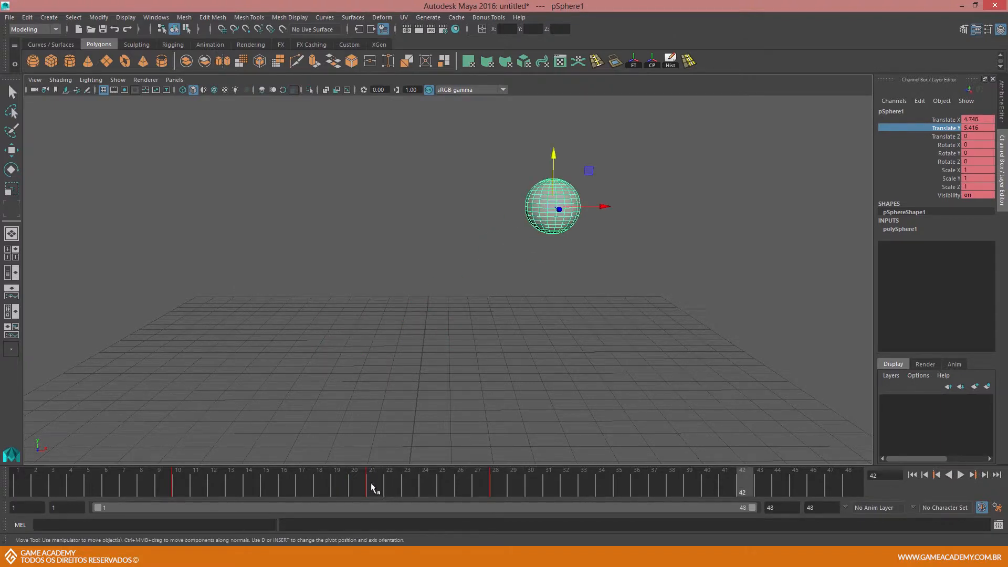
- Shift the two keys at frames 21 and 28 together to frames 16 and 23, and play the animation from frame 1
{"action": "left_click_drag", "start_coordinate": [178, 474], "coordinate": [502, 486]}
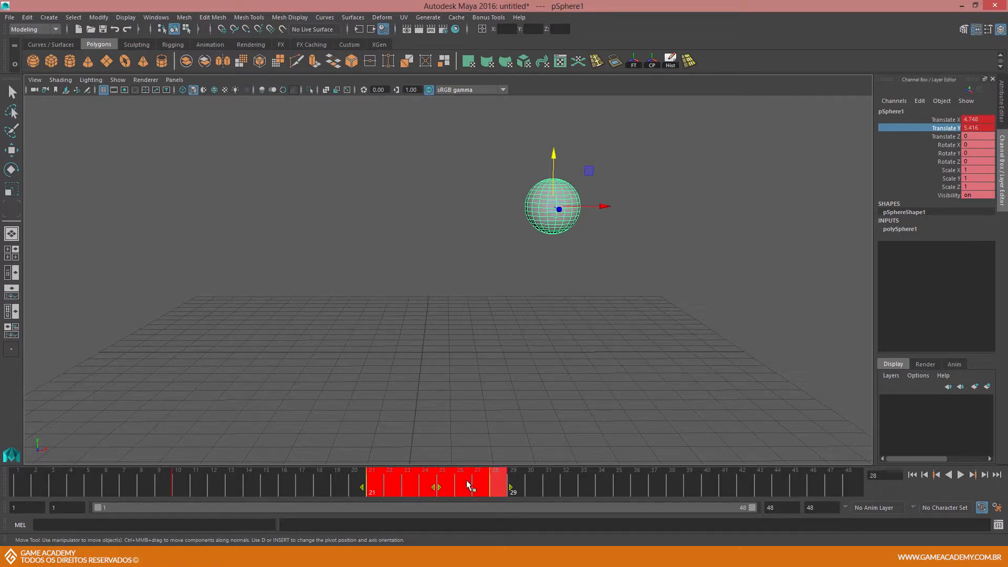
{"action": "left_click_drag", "start_coordinate": [443, 493], "coordinate": [354, 489]}
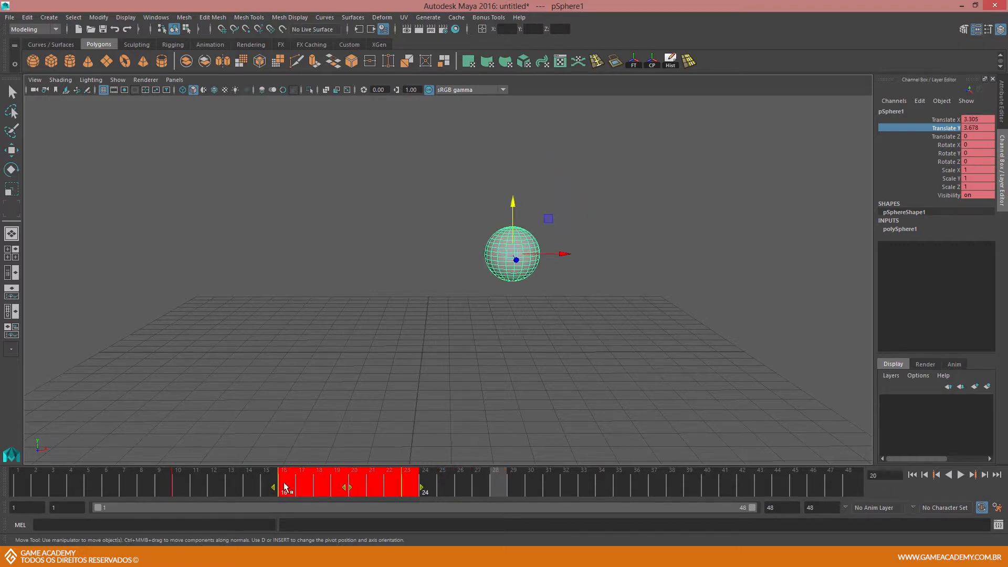
{"action": "left_click_drag", "start_coordinate": [62, 482], "coordinate": [12, 483]}
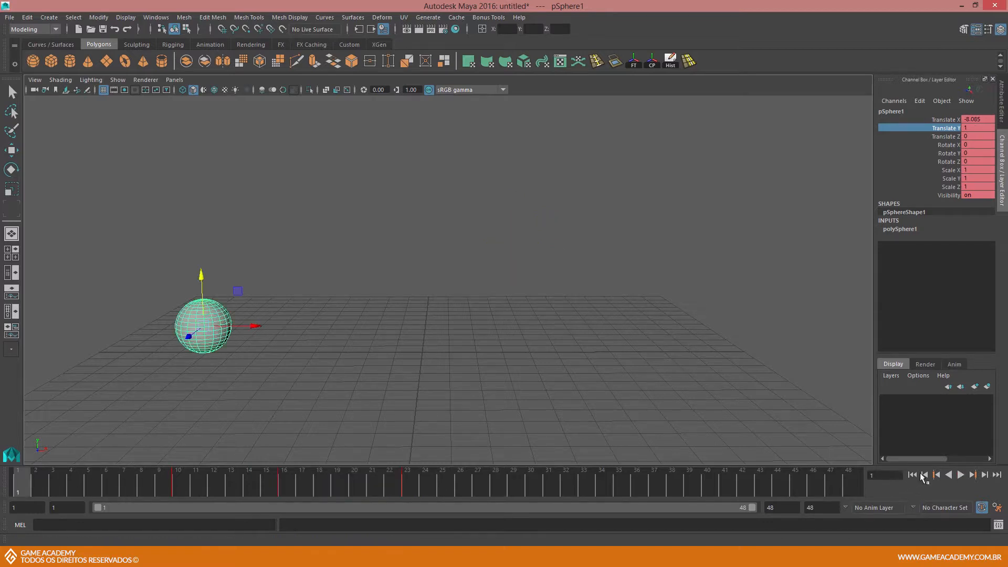
{"action": "left_click", "coordinate": [961, 475]}
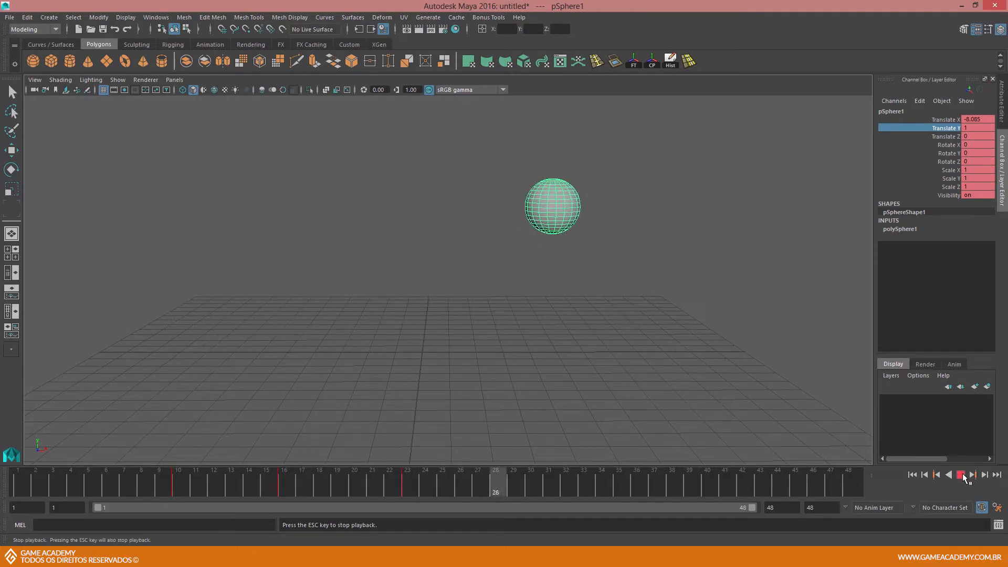
- Stop the playback and scrub the timeline through the sphere's keys from frame 10 to frame 24
{"action": "left_click", "coordinate": [963, 475]}
{"action": "left_click_drag", "start_coordinate": [174, 481], "coordinate": [405, 489]}
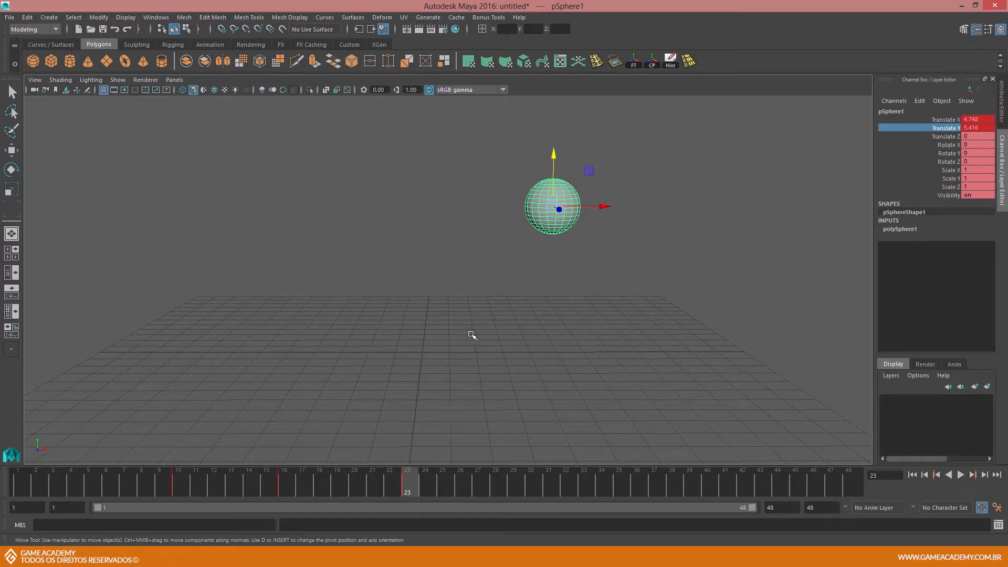
{"action": "left_click", "coordinate": [422, 478]}
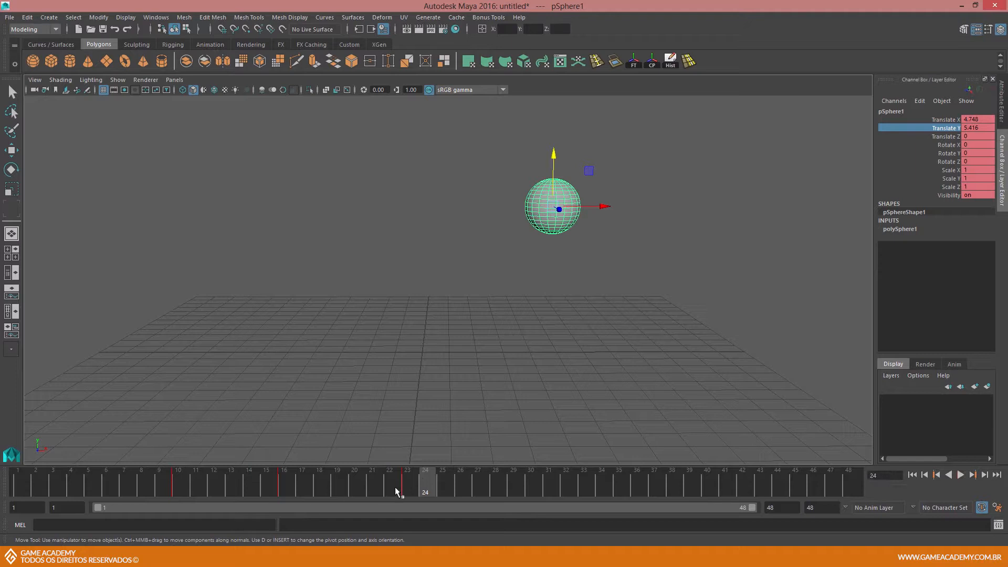
- Select the block of keys from frame 10 to 23 and show the editing commands available for it
{"action": "left_click", "coordinate": [180, 480]}
{"action": "left_click_drag", "start_coordinate": [181, 480], "coordinate": [406, 480], "text": "shift"}
{"action": "right_click", "coordinate": [341, 481]}
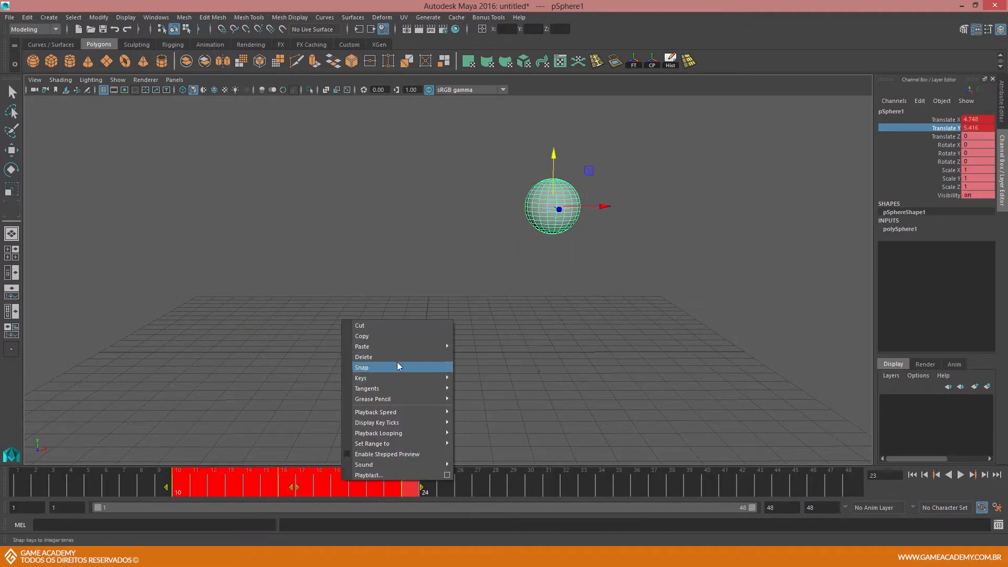
{"action": "left_click", "coordinate": [484, 481]}
{"action": "left_click", "coordinate": [432, 486]}
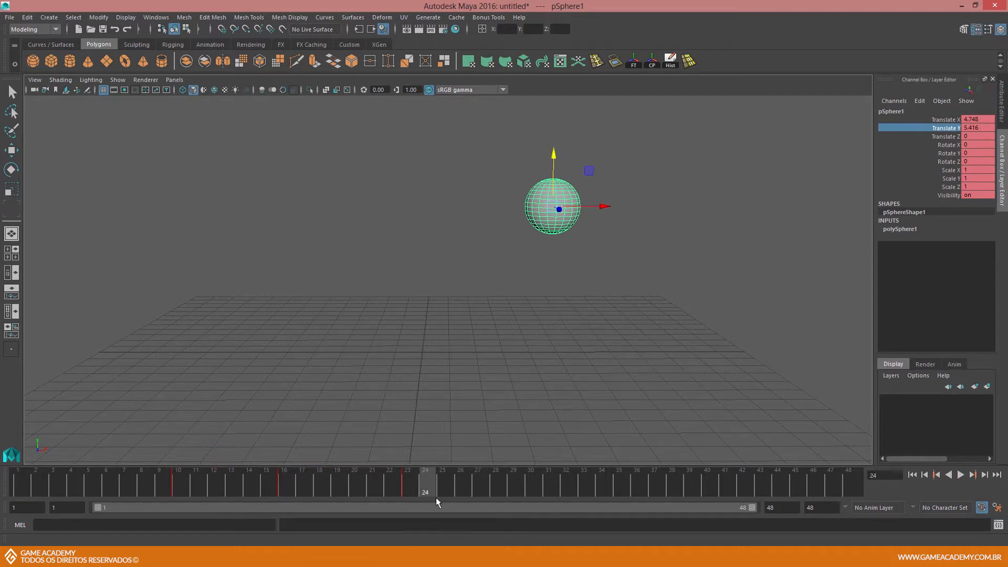
- At frame 10, remove all of the sphere's animation by breaking the connections on every channel from Translate X to Visibility
{"action": "left_click", "coordinate": [179, 485]}
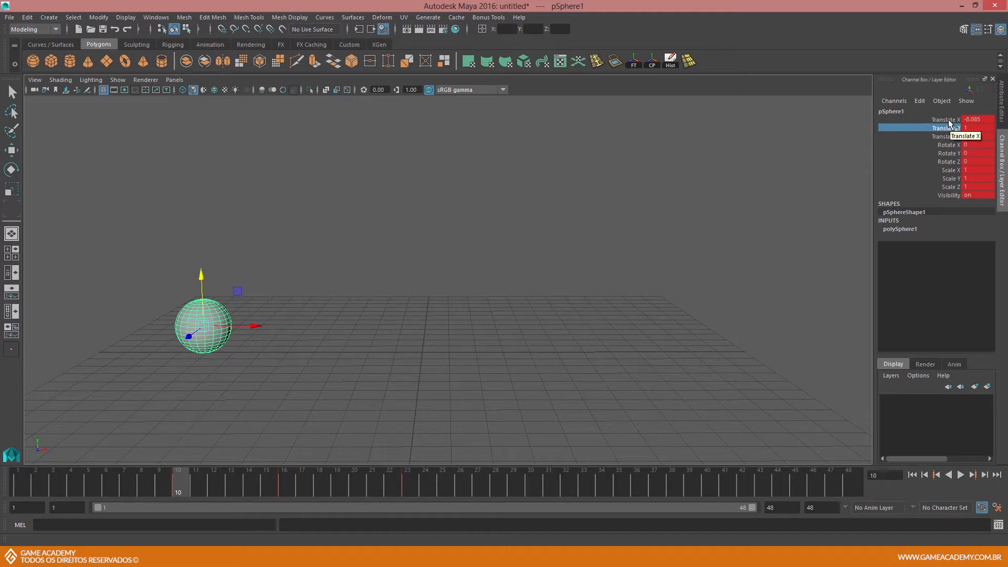
{"action": "left_click_drag", "start_coordinate": [949, 122], "coordinate": [948, 197]}
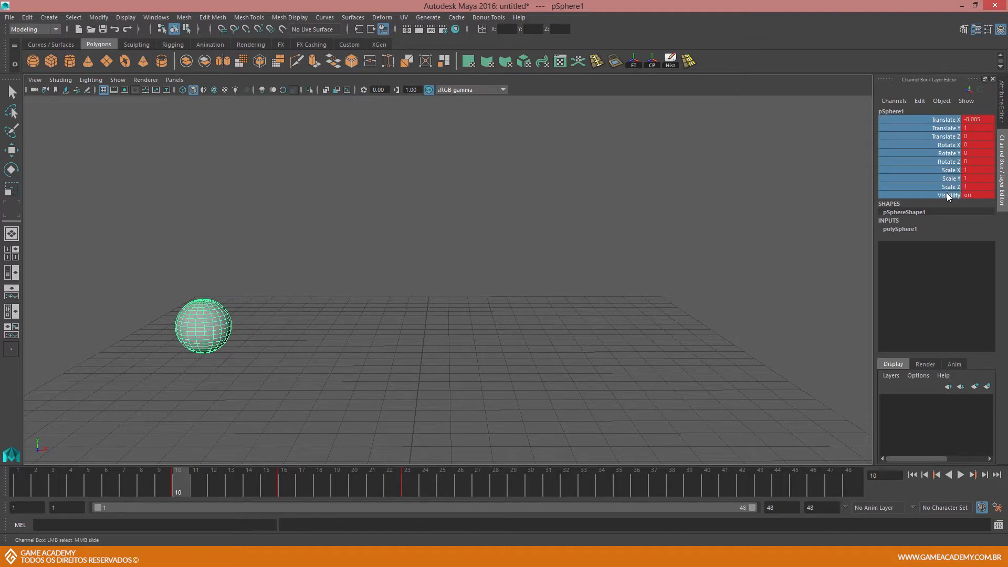
{"action": "right_click", "coordinate": [942, 134]}
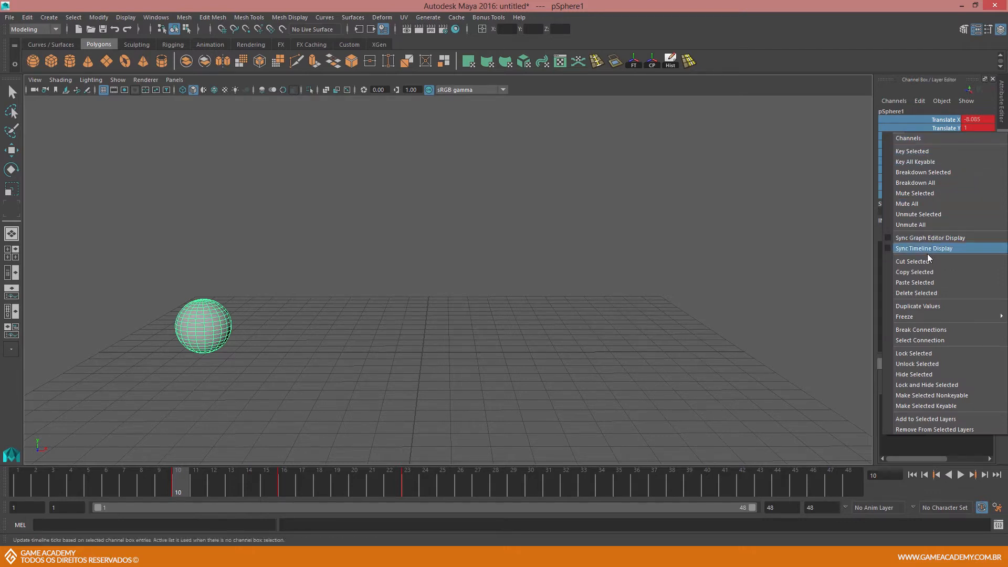
{"action": "left_click", "coordinate": [950, 330]}
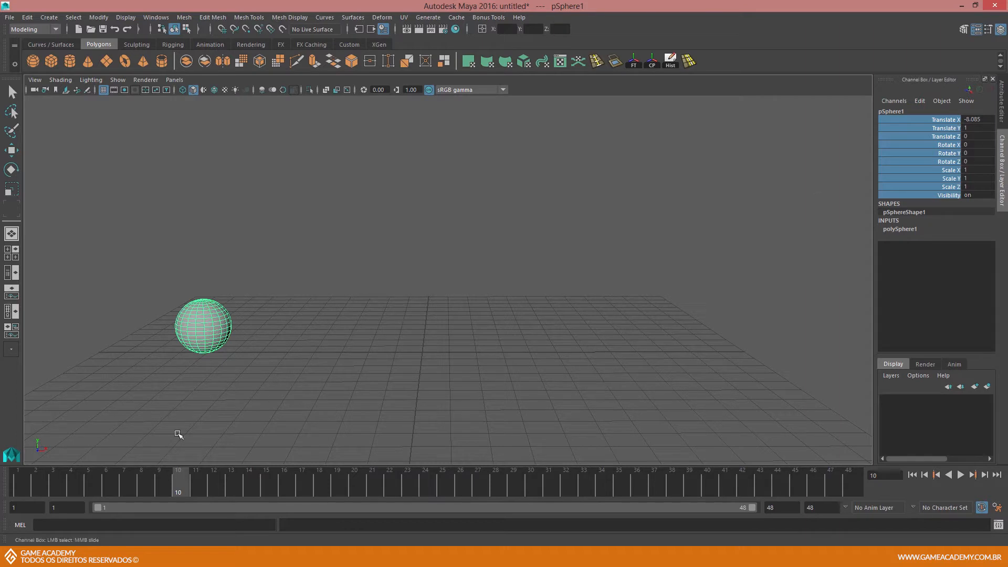
- Play and scrub the timeline to check the sphere for remaining animation, and return to frame 1
{"action": "key", "text": "alt+v"}
{"action": "left_click_drag", "start_coordinate": [419, 474], "coordinate": [178, 471]}
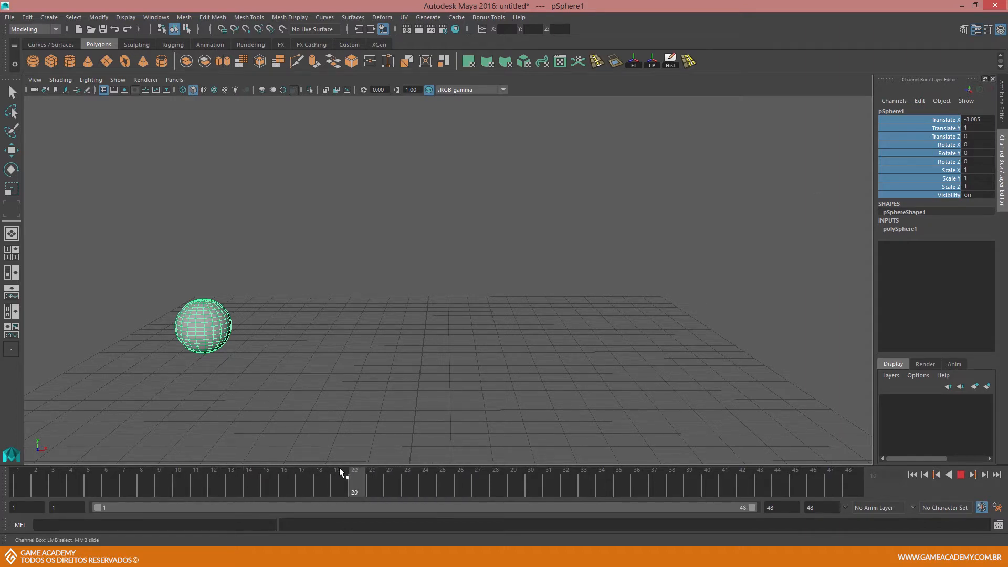
{"action": "left_click_drag", "start_coordinate": [289, 482], "coordinate": [49, 493]}
{"action": "left_click", "coordinate": [17, 492]}
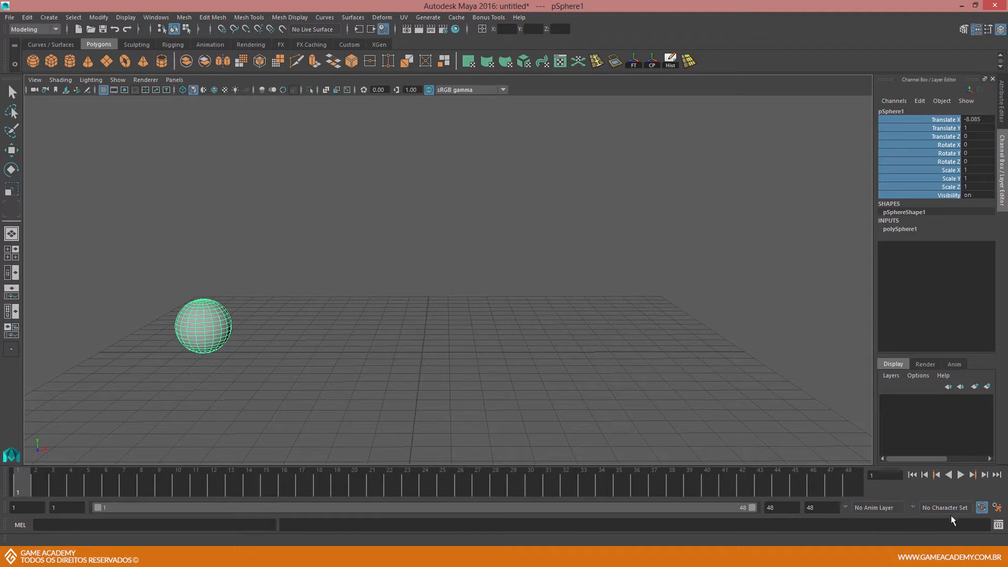
- Review the Time Slider preferences for playback speed and looping, and close the preferences
{"action": "left_click", "coordinate": [998, 509]}
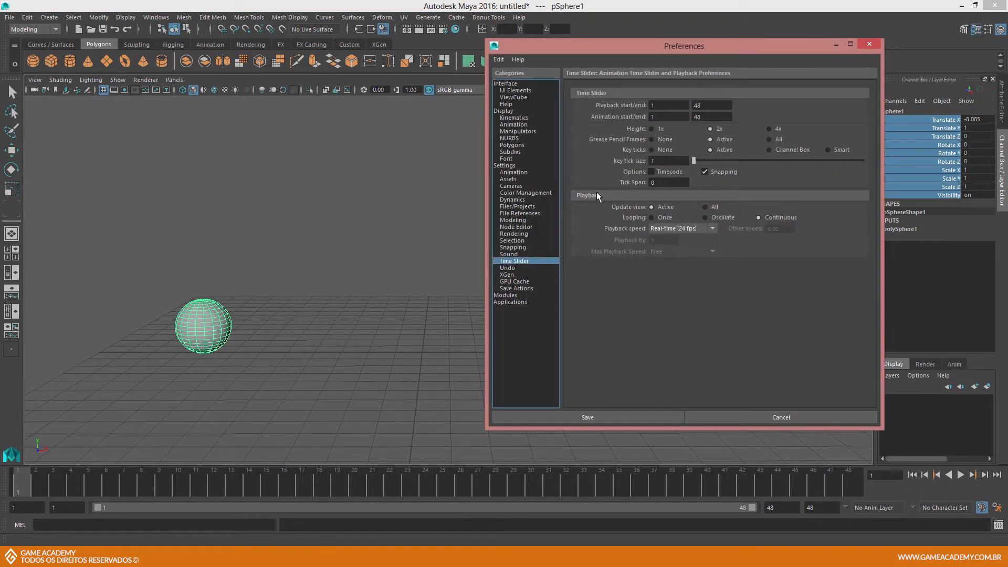
{"action": "left_click", "coordinate": [870, 44]}
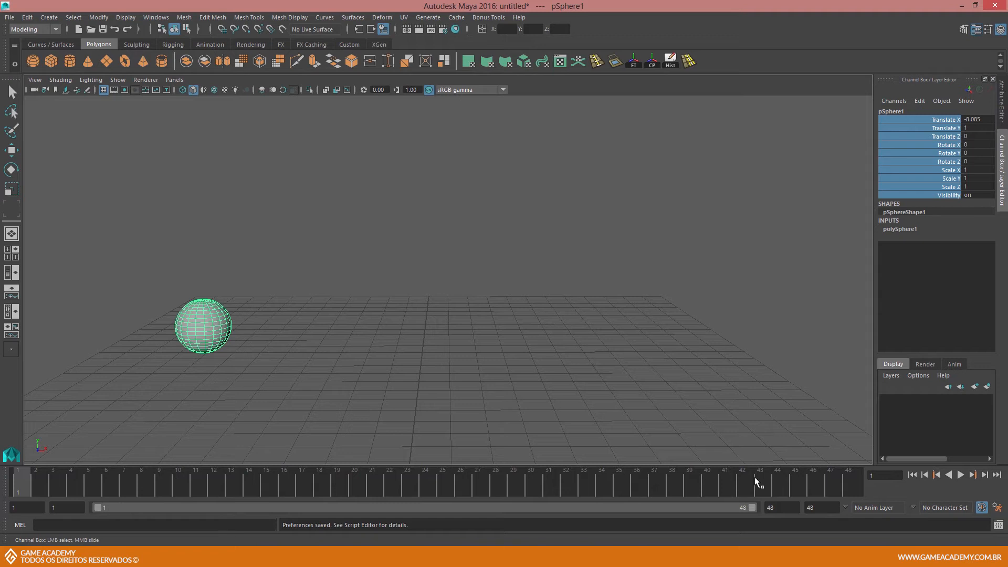
{"action": "left_click", "coordinate": [980, 510]}
{"action": "middle_click_drag", "start_coordinate": [504, 330], "coordinate": [479, 319], "text": "alt"}
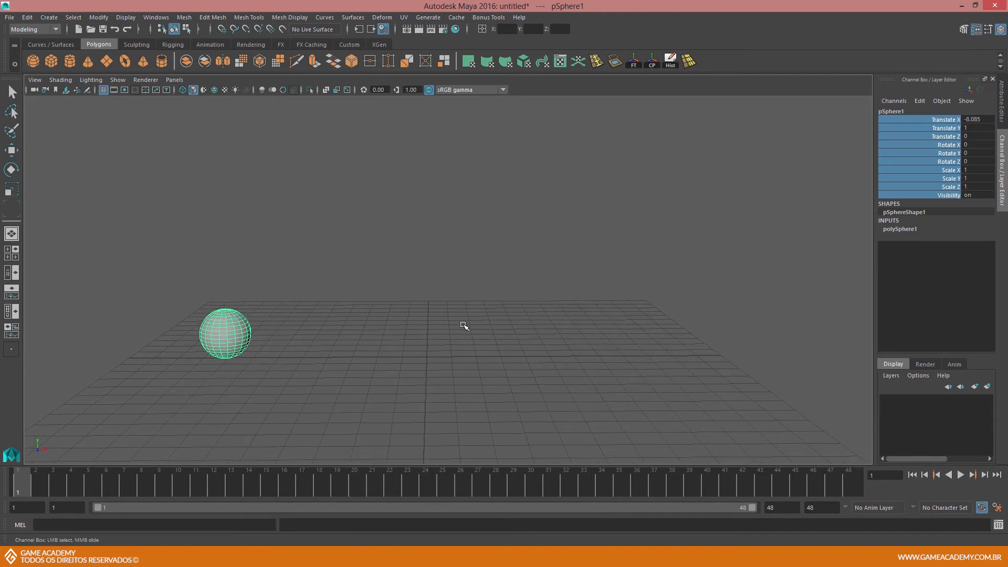